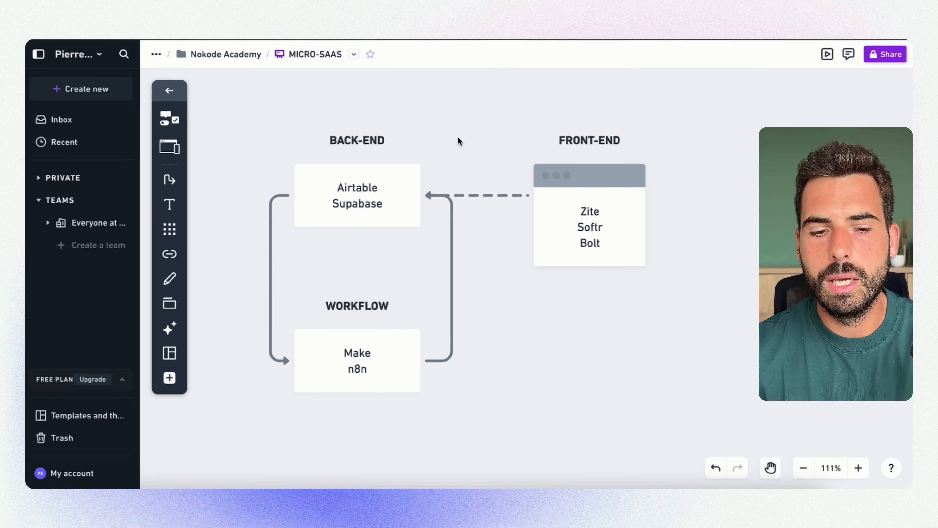
Examine the BACK-END, WORKFLOW and FRONT-END blocks of the MICRO-SAAS diagram and the arrows linking them
{"action": "left_click_drag", "start_coordinate": [250, 99], "coordinate": [472, 416]}
{"action": "left_click_drag", "start_coordinate": [230, 118], "coordinate": [455, 394]}
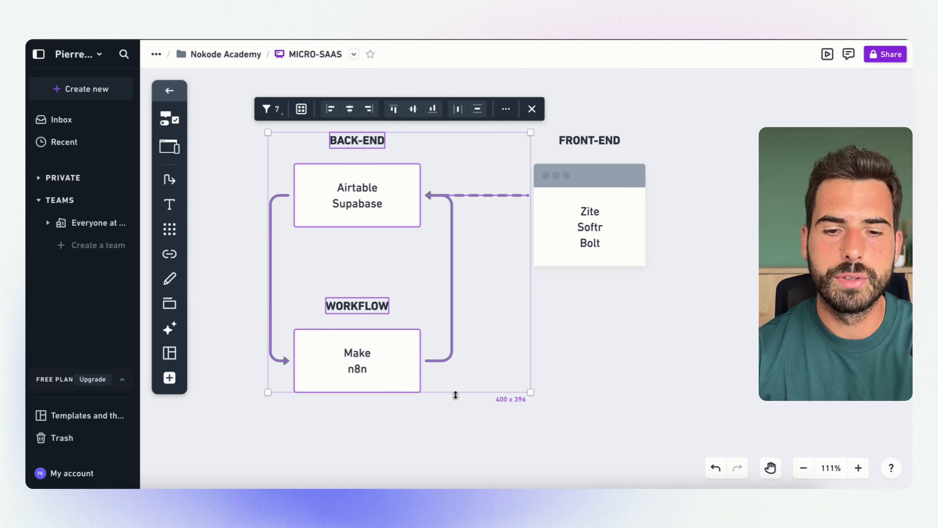
{"action": "left_click", "coordinate": [218, 155]}
{"action": "left_click_drag", "start_coordinate": [238, 135], "coordinate": [442, 407]}
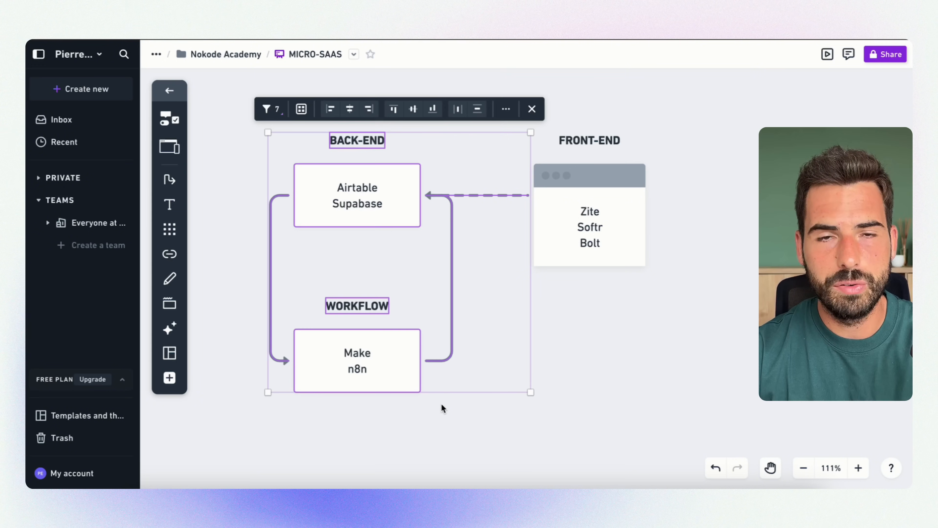
{"action": "left_click_drag", "start_coordinate": [445, 445], "coordinate": [352, 140]}
{"action": "left_click_drag", "start_coordinate": [671, 114], "coordinate": [544, 298]}
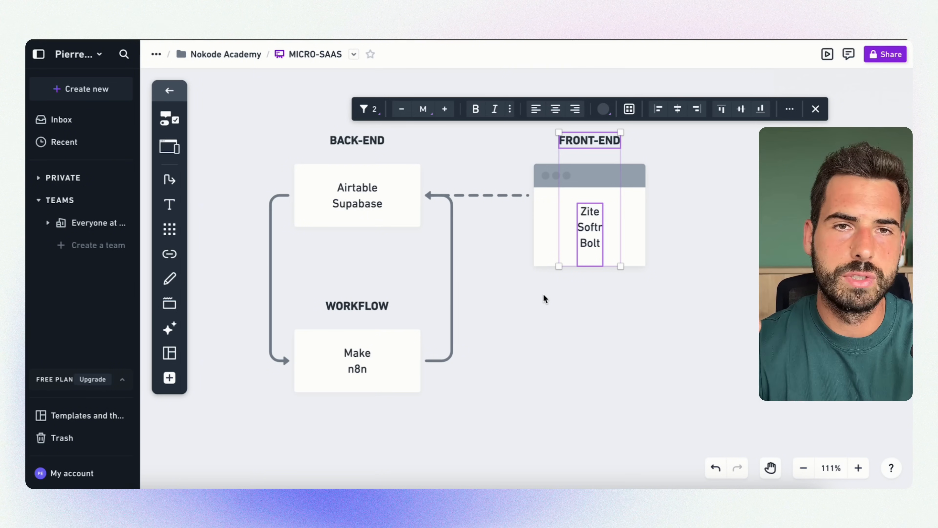
{"action": "left_click_drag", "start_coordinate": [436, 431], "coordinate": [318, 98]}
{"action": "left_click_drag", "start_coordinate": [614, 331], "coordinate": [558, 133]}
{"action": "left_click", "coordinate": [707, 290]}
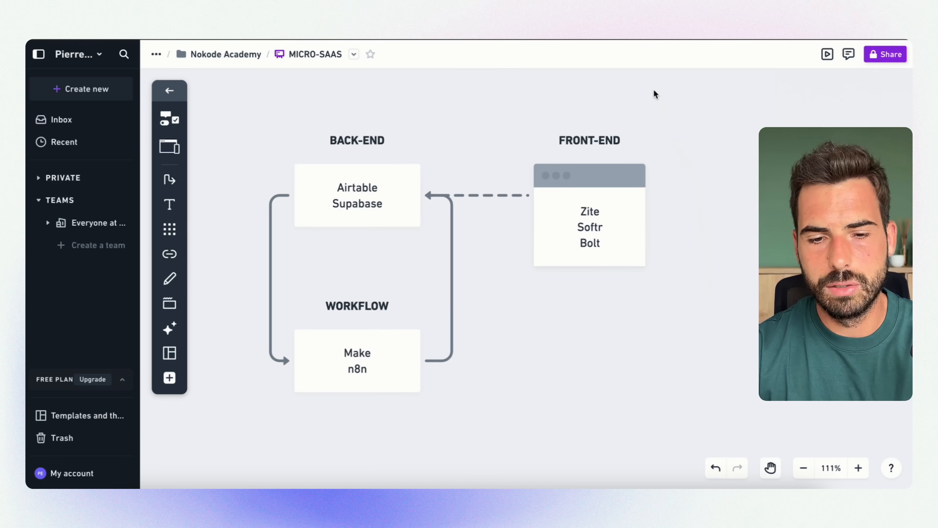
{"action": "left_click_drag", "start_coordinate": [662, 127], "coordinate": [559, 309]}
{"action": "left_click", "coordinate": [565, 332]}
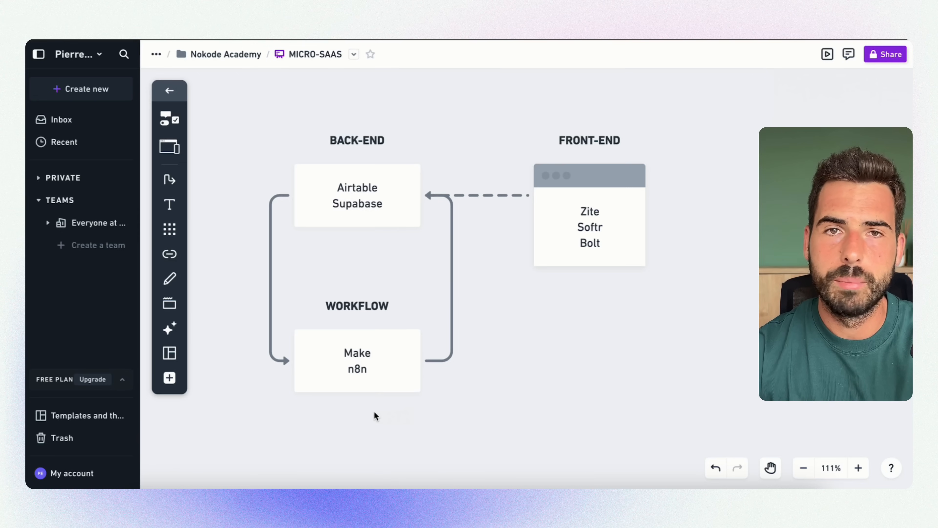
{"action": "left_click_drag", "start_coordinate": [369, 428], "coordinate": [357, 291]}
{"action": "left_click", "coordinate": [508, 351]}
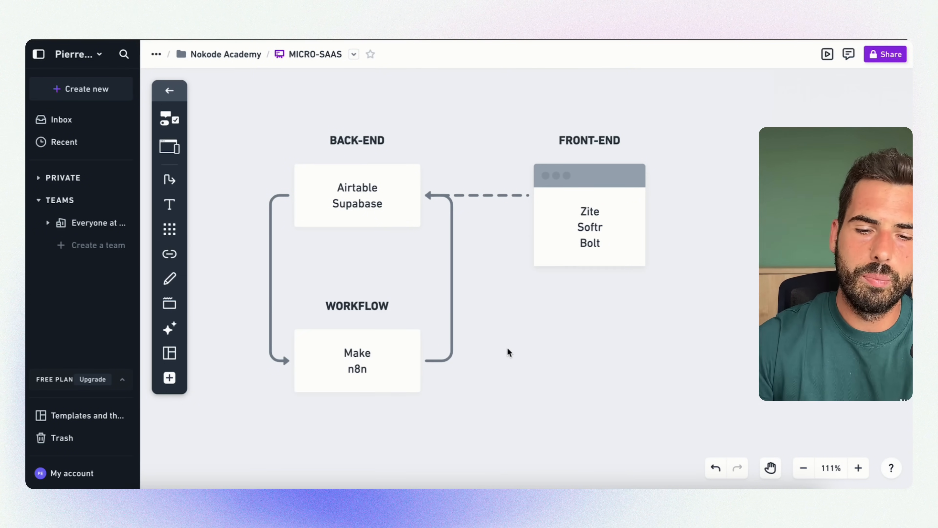
{"action": "left_click_drag", "start_coordinate": [377, 428], "coordinate": [354, 120]}
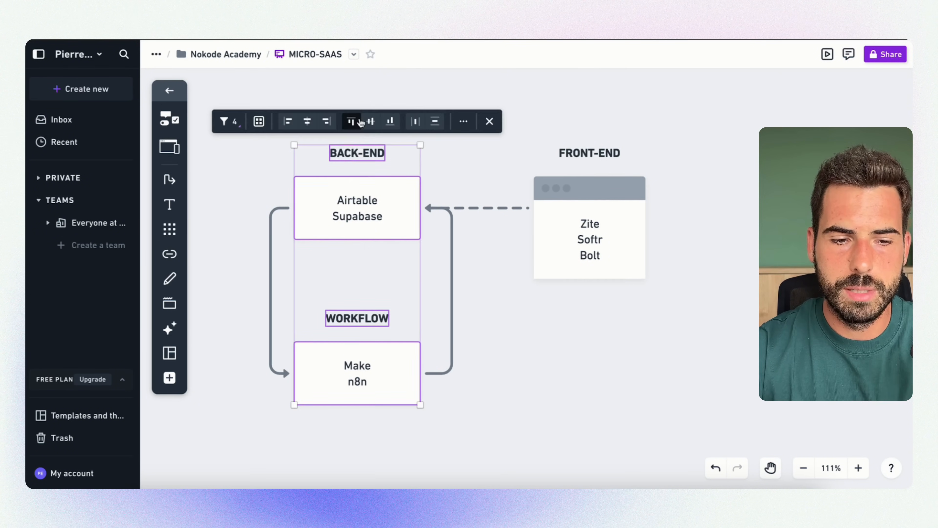
{"action": "left_click_drag", "start_coordinate": [252, 145], "coordinate": [656, 415]}
{"action": "left_click", "coordinate": [681, 374]}
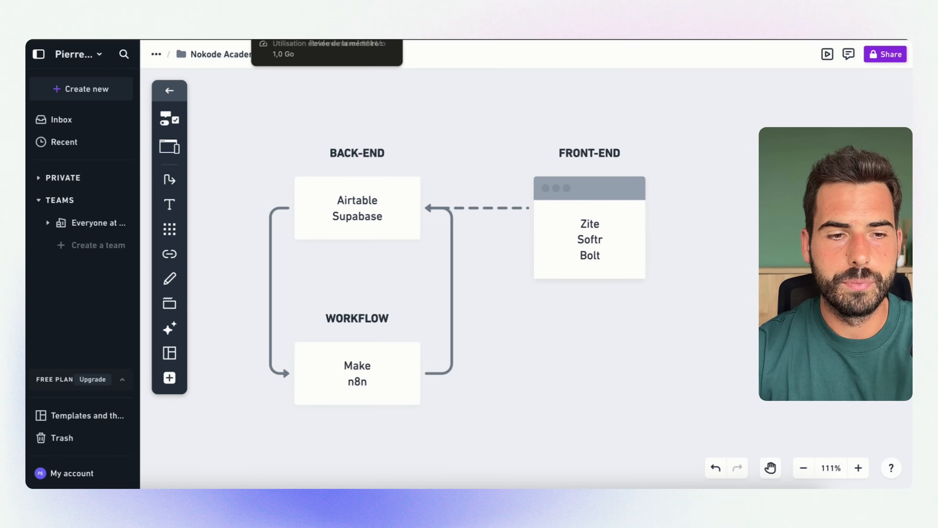
Switch to the event page "Le nouveau business modèle du Micro-SaaS IA" and review its registration details and description
{"action": "left_click", "coordinate": [303, 35]}
{"action": "scroll", "coordinate": [561, 125], "scroll_direction": "down", "scroll_amount": 3}
{"action": "scroll", "coordinate": [561, 126], "scroll_direction": "up", "scroll_amount": 3}
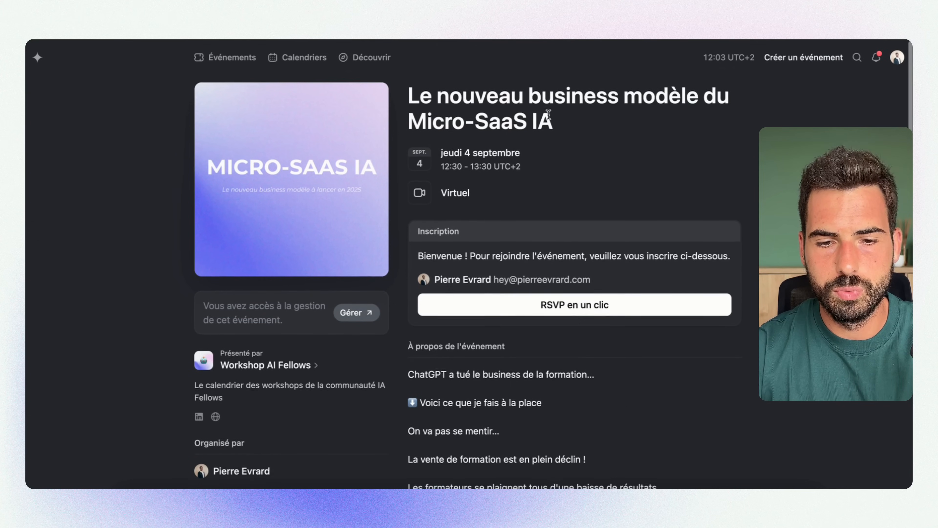
{"action": "left_click_drag", "start_coordinate": [157, 88], "coordinate": [742, 371]}
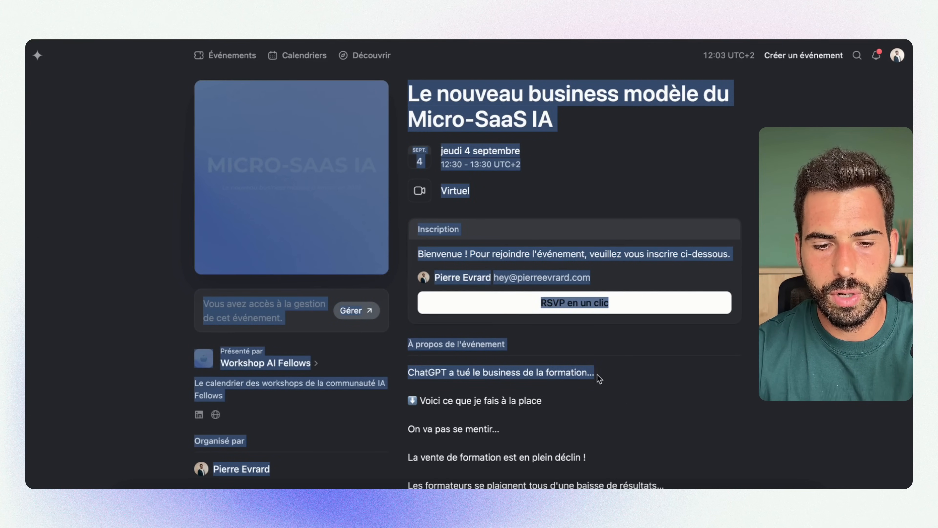
{"action": "left_click", "coordinate": [645, 387]}
{"action": "scroll", "coordinate": [453, 399], "scroll_direction": "down", "scroll_amount": 3}
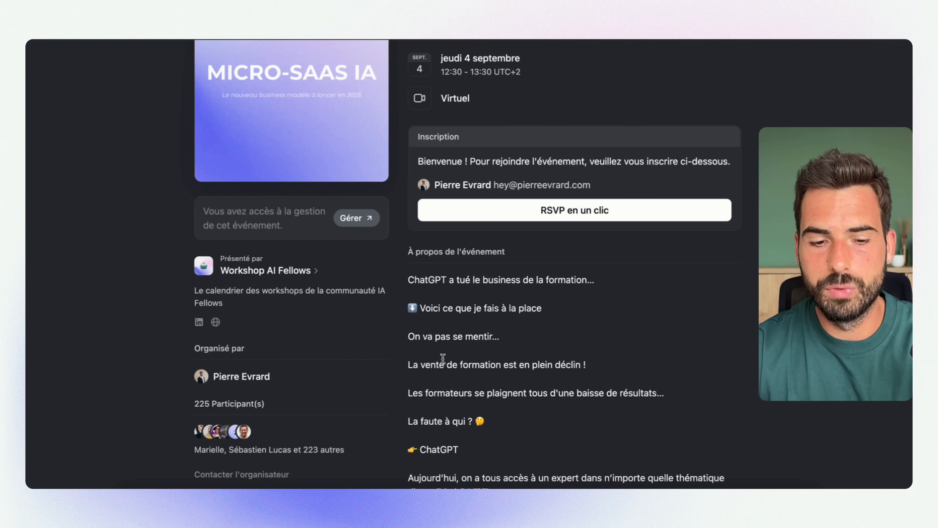
{"action": "scroll", "coordinate": [410, 366], "scroll_direction": "up", "scroll_amount": 3}
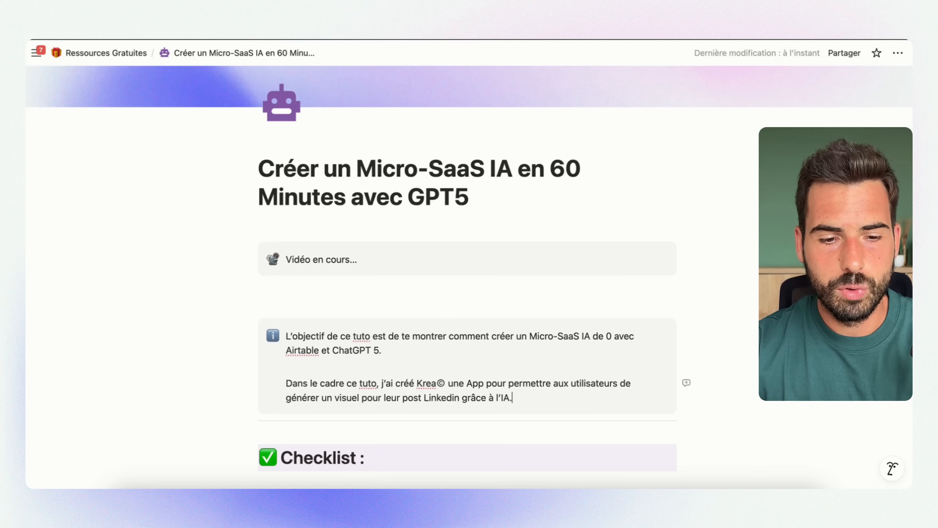
Switch to the Notion page "Créer un Micro-SaaS IA en 60 Minutes avec GPT5" and read its objective and seven-step checklist
{"action": "scroll", "coordinate": [401, 366], "scroll_direction": "down", "scroll_amount": 3}
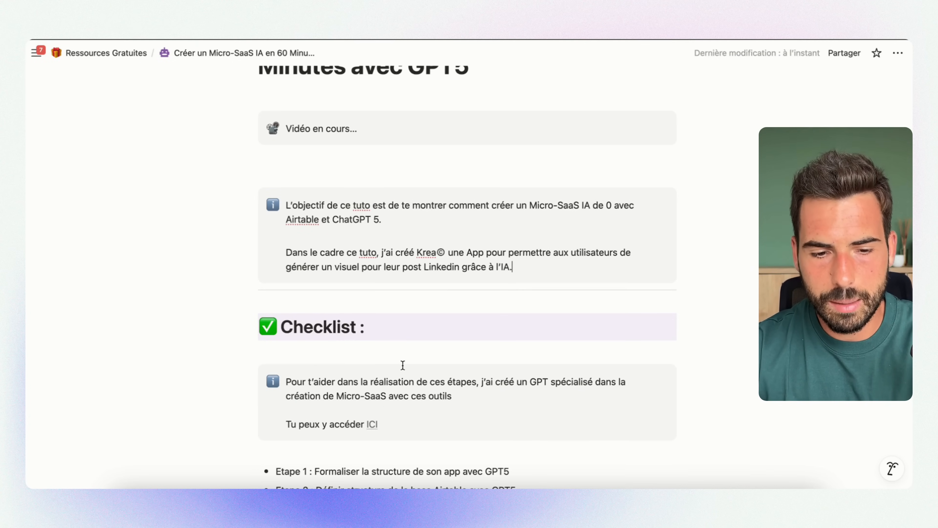
{"action": "scroll", "coordinate": [402, 365], "scroll_direction": "down", "scroll_amount": 4}
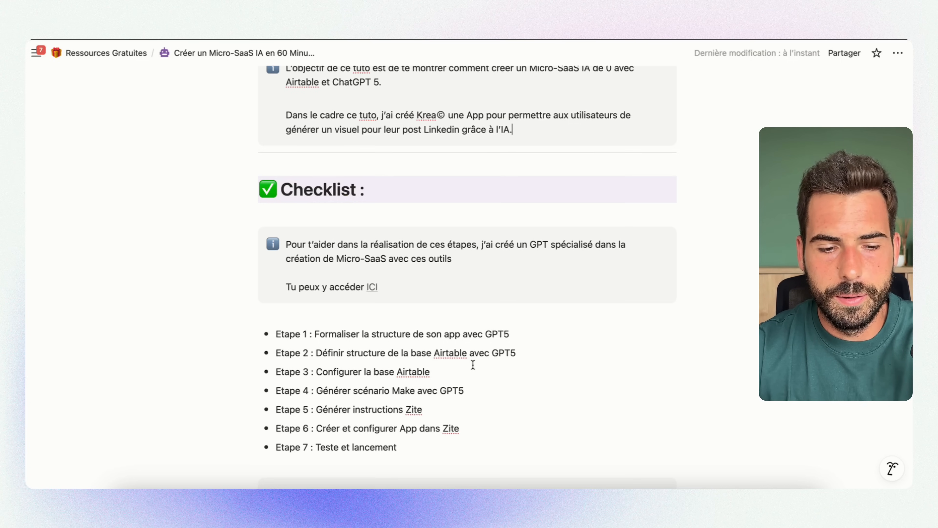
{"action": "scroll", "coordinate": [473, 365], "scroll_direction": "up", "scroll_amount": 1}
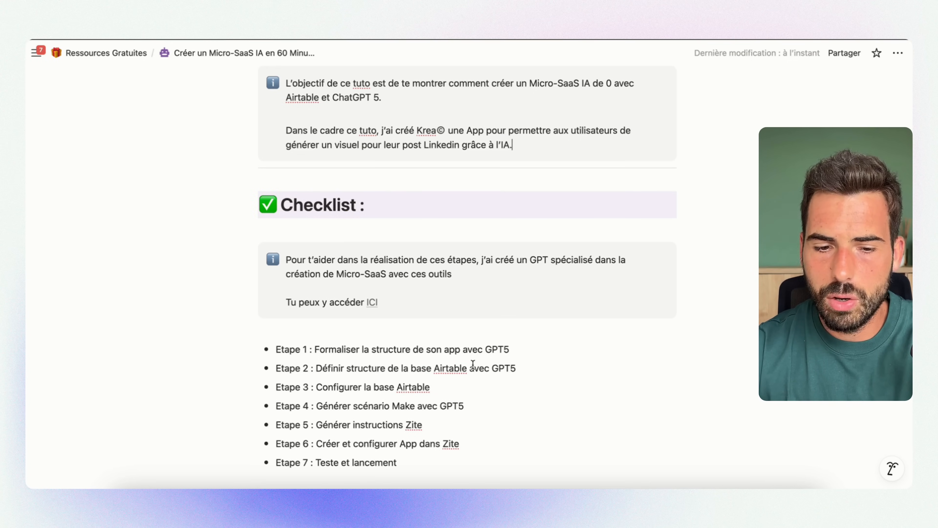
{"action": "scroll", "coordinate": [473, 364], "scroll_direction": "down", "scroll_amount": 1}
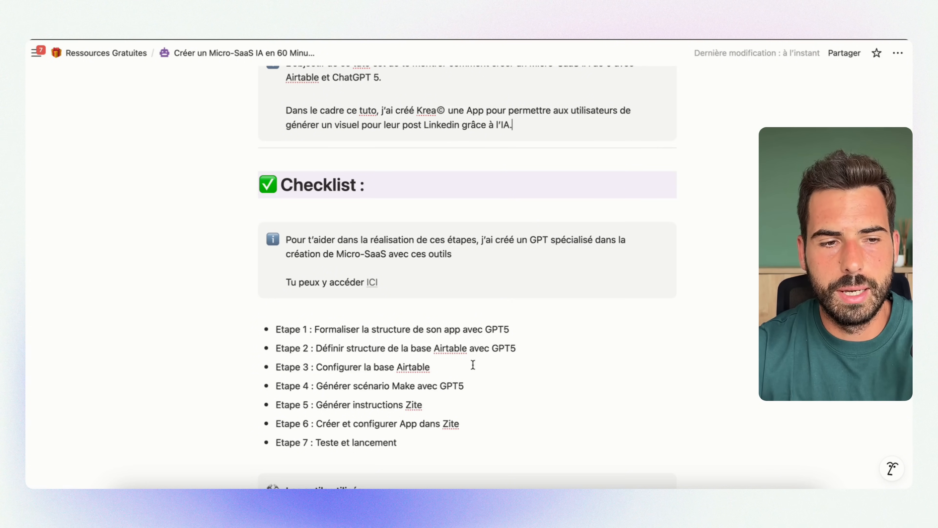
{"action": "scroll", "coordinate": [473, 365], "scroll_direction": "down", "scroll_amount": 2}
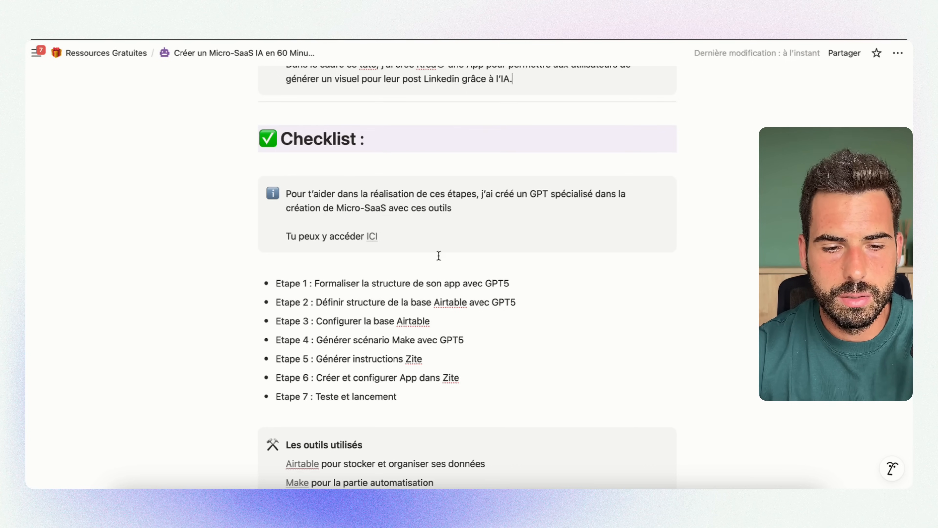
{"action": "scroll", "coordinate": [430, 249], "scroll_direction": "down", "scroll_amount": 2}
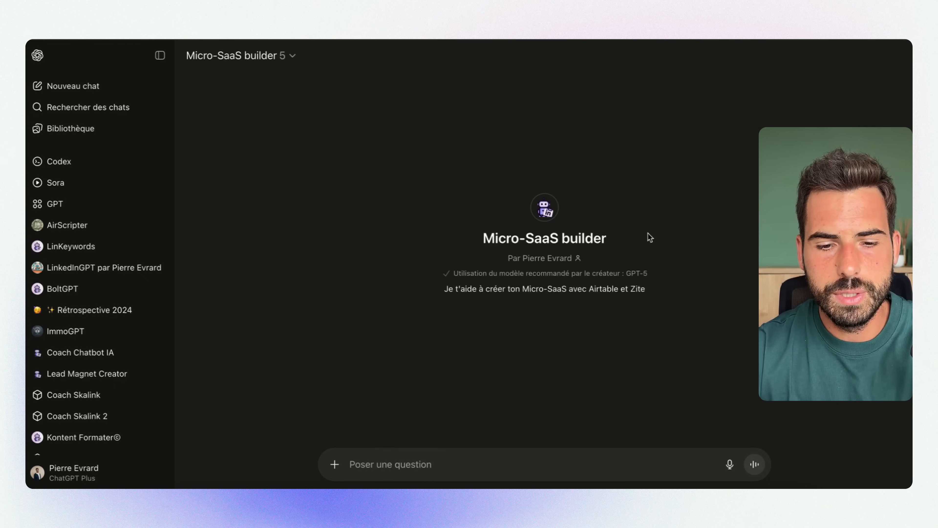
Switch to the custom GPT Micro-SaaS builder in ChatGPT and review its description and recommended model
{"action": "left_click_drag", "start_coordinate": [626, 252], "coordinate": [440, 249]}
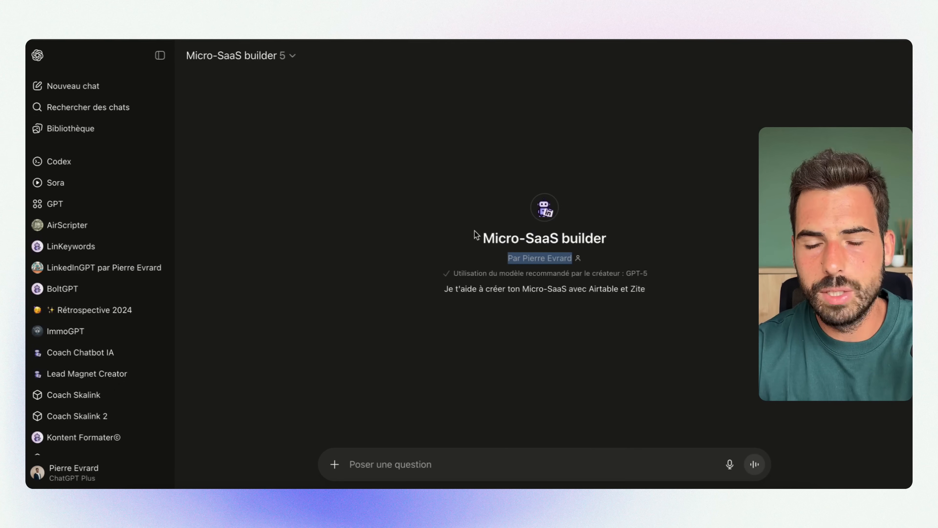
{"action": "left_click", "coordinate": [489, 233]}
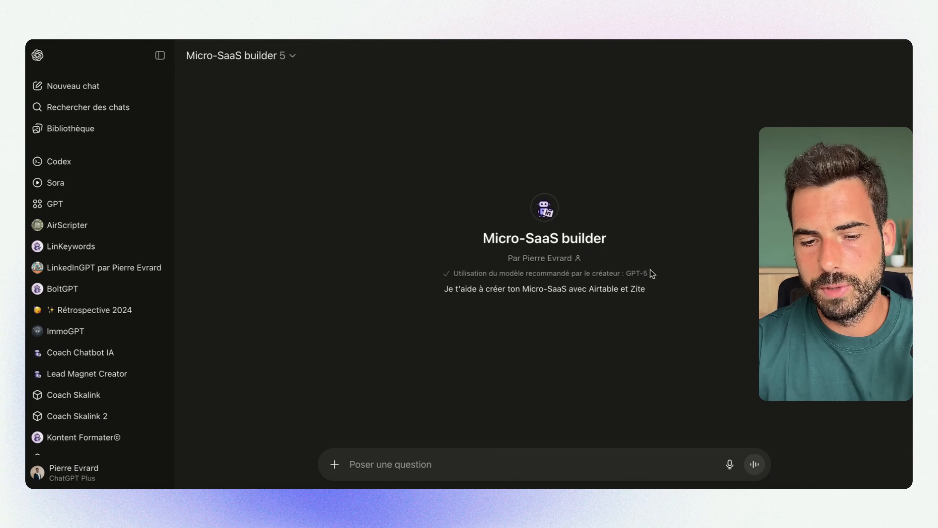
{"action": "left_click_drag", "start_coordinate": [649, 273], "coordinate": [632, 270]}
{"action": "left_click", "coordinate": [581, 361]}
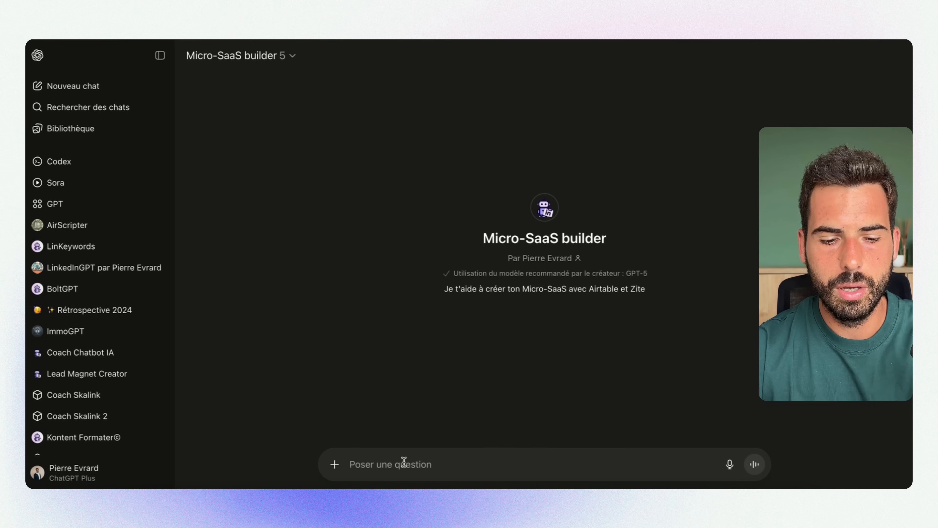
Send Micro-SaaS builder the prompt "Alors, j'aimerais créer une application qui va se charger de générer des visuels pour des post Linkedin"
{"action": "left_click", "coordinate": [401, 466]}
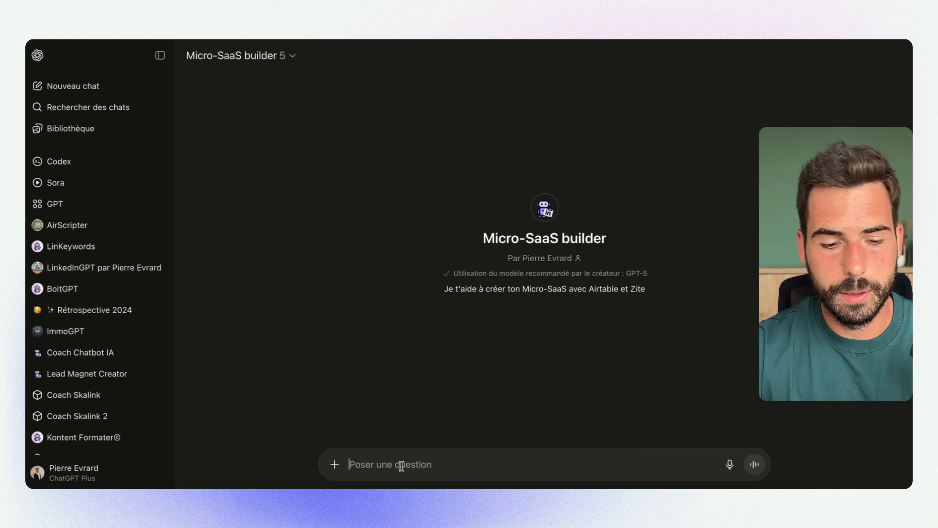
{"action": "key", "text": "alt+space"}
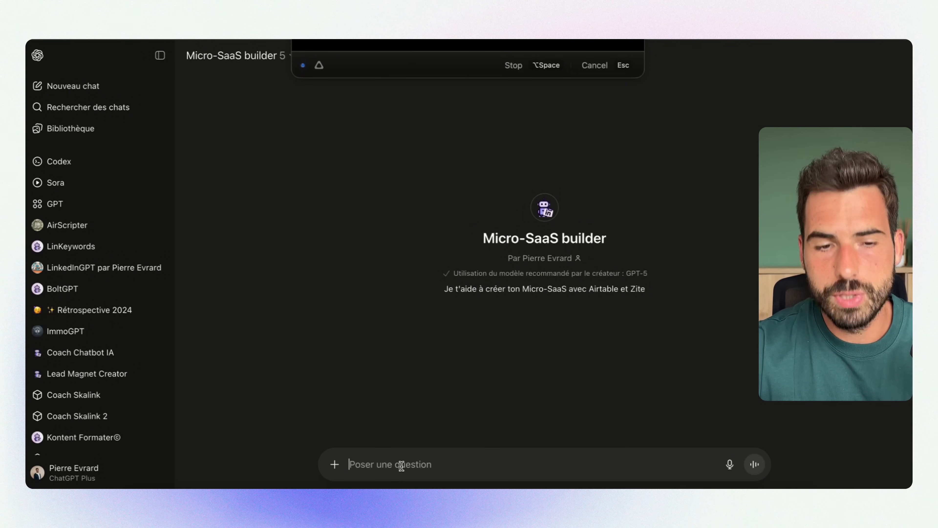
{"action": "key", "text": "alt+space"}
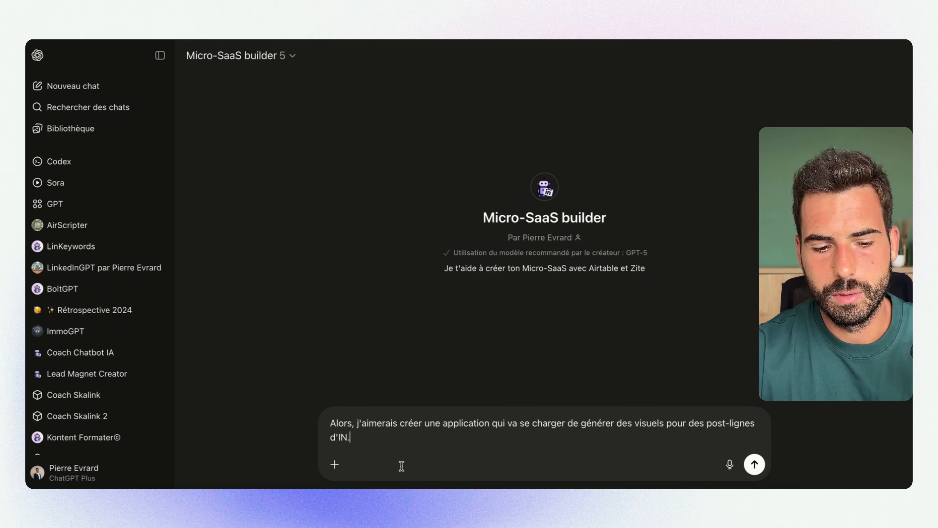
{"action": "key", "text": "Return"}
{"action": "left_click_drag", "start_coordinate": [622, 107], "coordinate": [511, 108]}
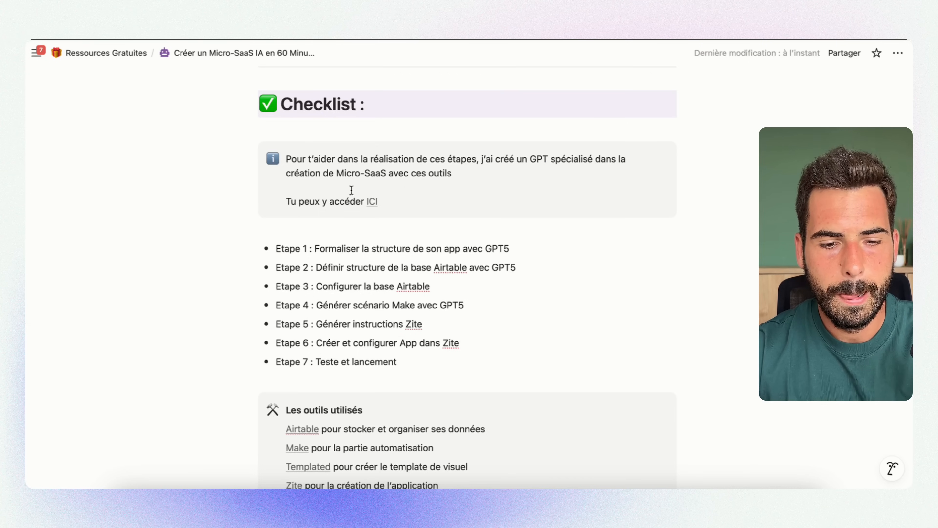
Return to the Notion checklist and review the steps on the Airtable base structure and the Zite instructions
{"action": "scroll", "coordinate": [412, 204], "scroll_direction": "down", "scroll_amount": 2}
{"action": "left_click_drag", "start_coordinate": [314, 222], "coordinate": [519, 223]}
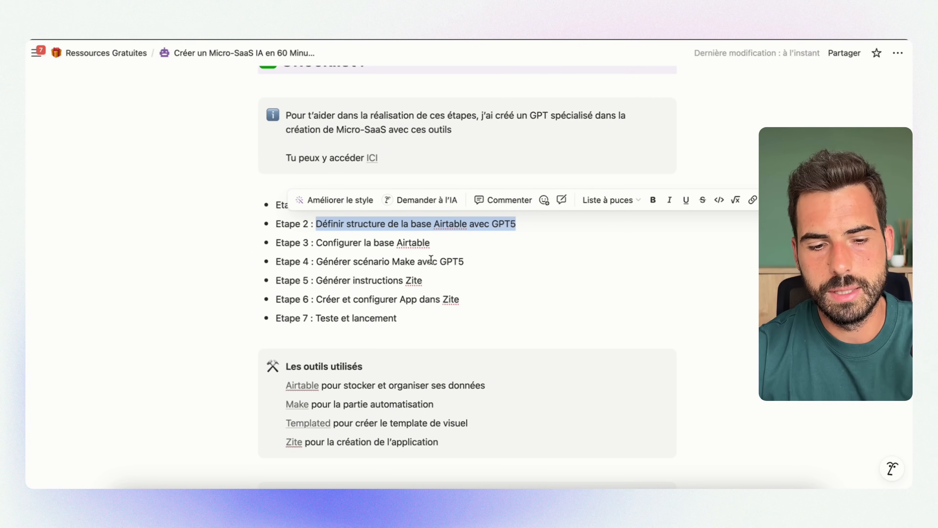
{"action": "left_click_drag", "start_coordinate": [383, 281], "coordinate": [448, 283]}
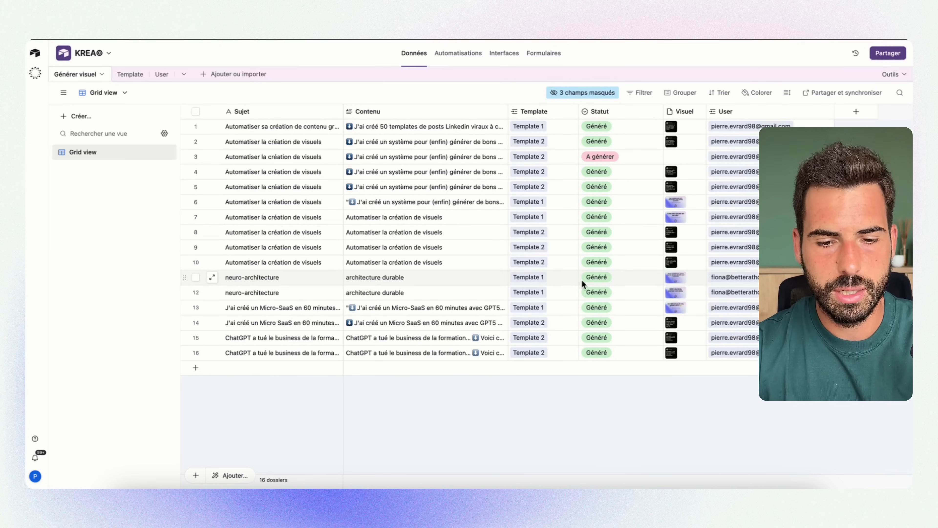
Inspect the Template, User and Générer visuel tables of the KREA© base in Airtable
{"action": "left_click", "coordinate": [127, 74]}
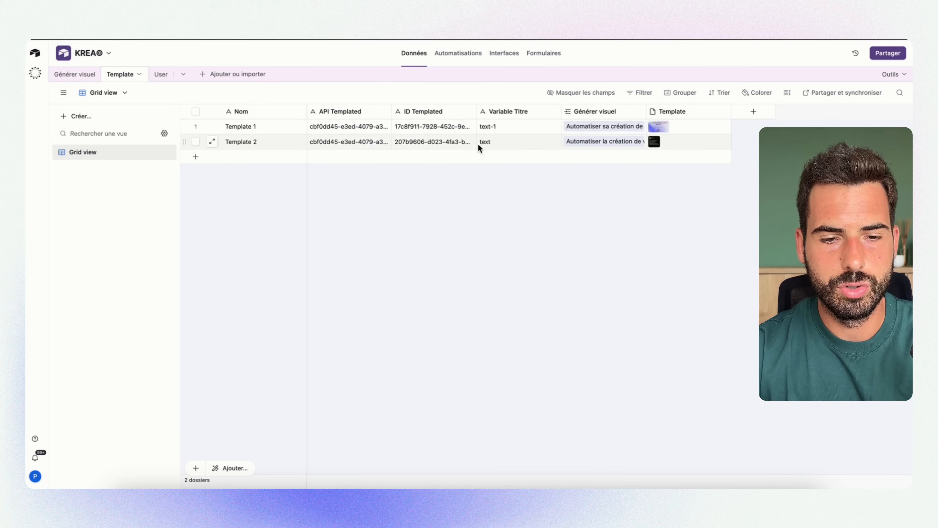
{"action": "left_click", "coordinate": [160, 76]}
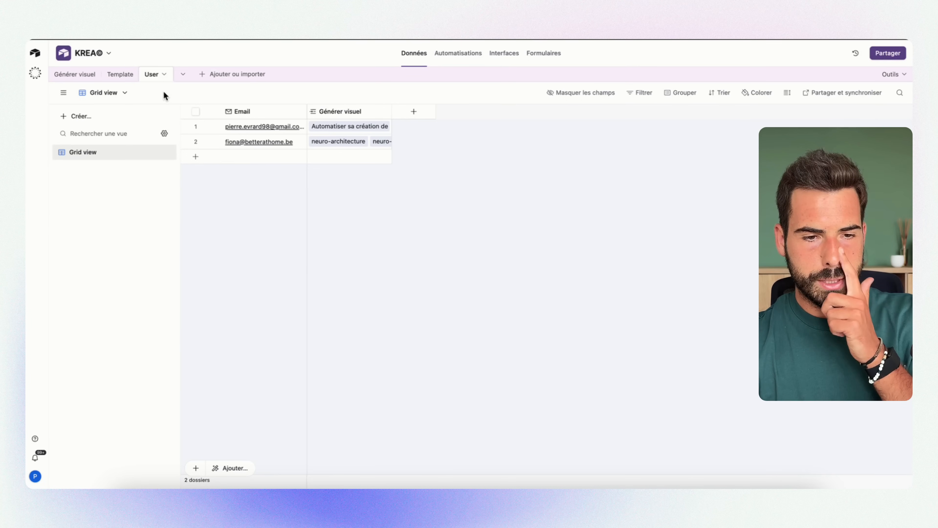
{"action": "left_click", "coordinate": [72, 75]}
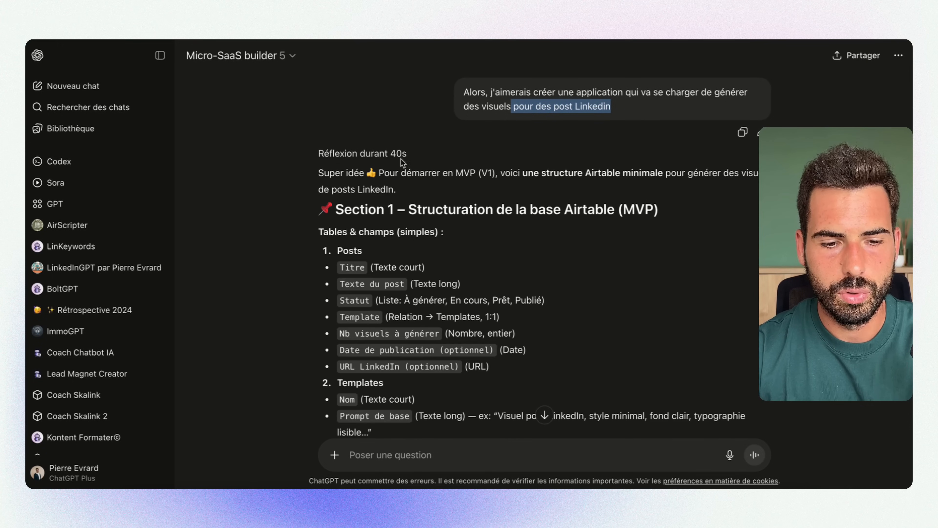
Switch to the Micro-SaaS builder chat and review the Section 1 Airtable structure, focusing on the Posts table's fields
{"action": "scroll", "coordinate": [483, 294], "scroll_direction": "down", "scroll_amount": 1}
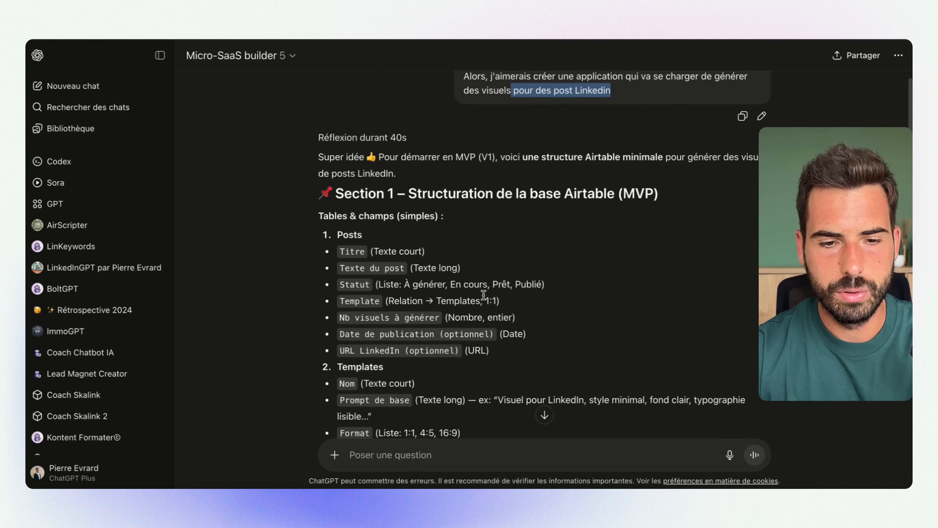
{"action": "scroll", "coordinate": [506, 193], "scroll_direction": "down", "scroll_amount": 4}
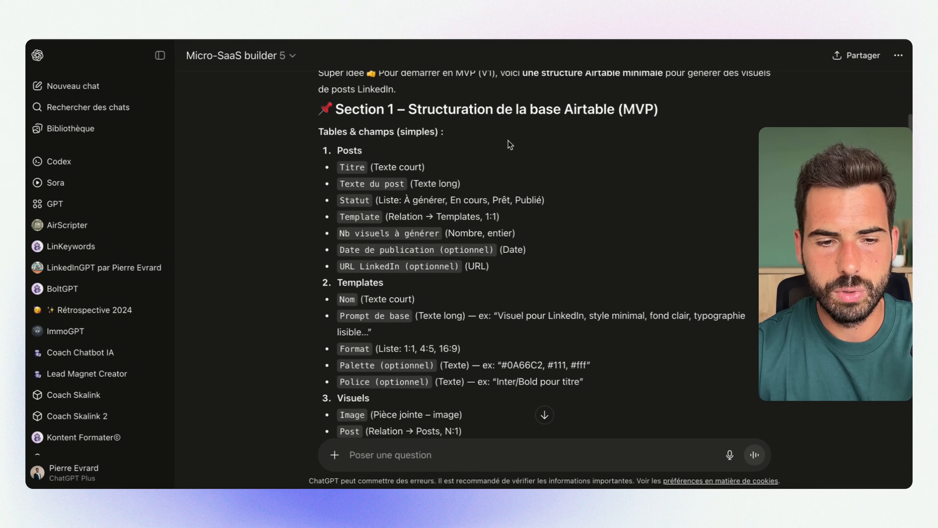
{"action": "left_click_drag", "start_coordinate": [455, 95], "coordinate": [495, 95]}
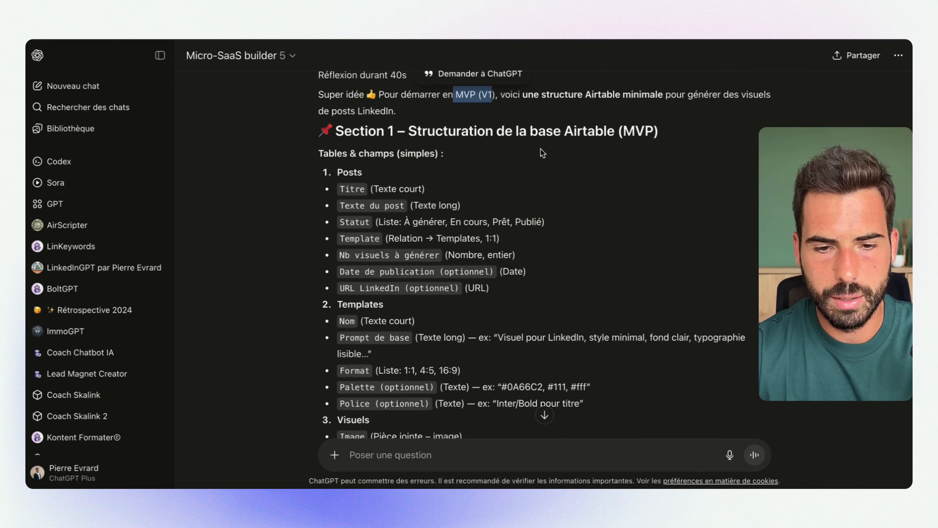
{"action": "scroll", "coordinate": [546, 160], "scroll_direction": "down", "scroll_amount": 2}
{"action": "left_click_drag", "start_coordinate": [425, 99], "coordinate": [663, 99]}
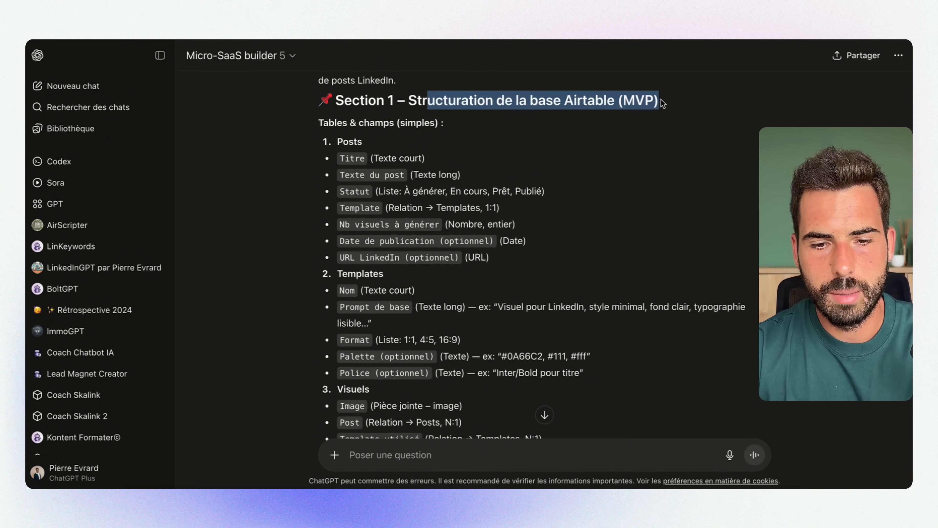
{"action": "scroll", "coordinate": [480, 126], "scroll_direction": "down", "scroll_amount": 3}
{"action": "left_click_drag", "start_coordinate": [299, 104], "coordinate": [343, 147]}
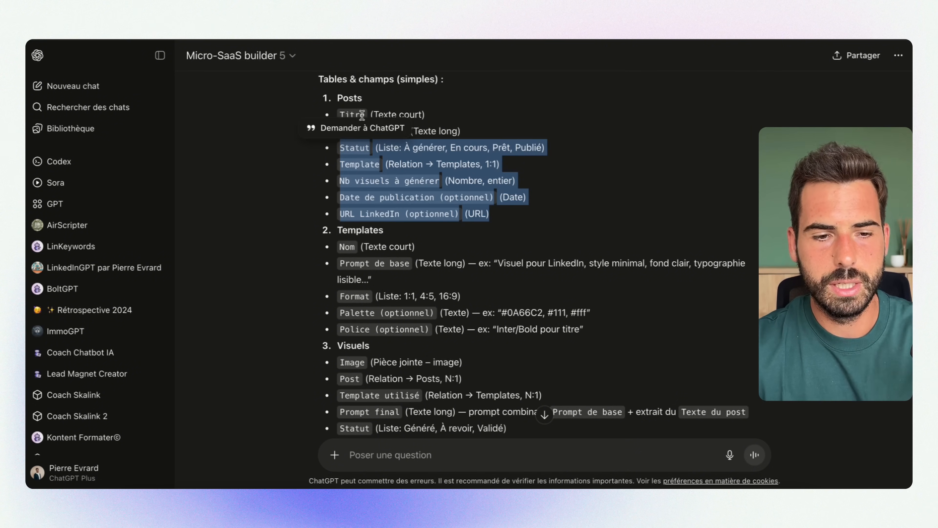
{"action": "left_click", "coordinate": [421, 98]}
{"action": "scroll", "coordinate": [392, 105], "scroll_direction": "up", "scroll_amount": 2}
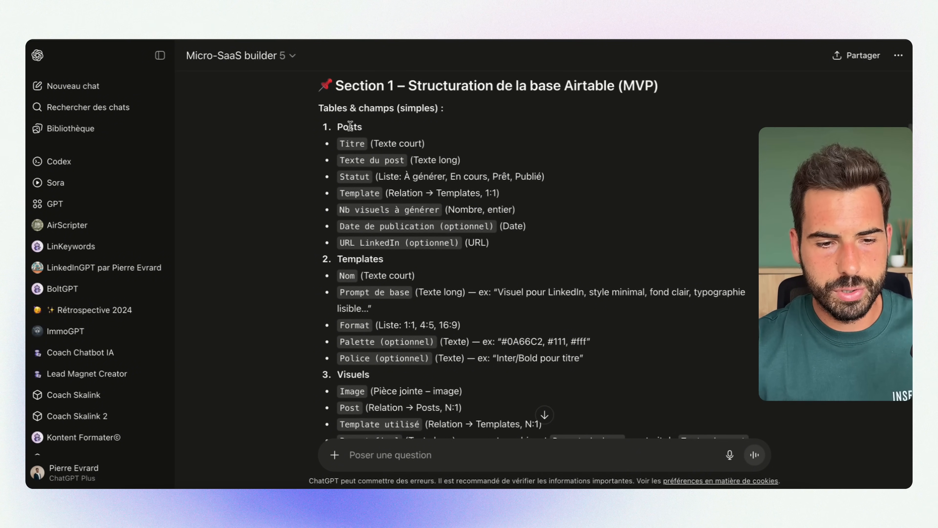
{"action": "left_click_drag", "start_coordinate": [338, 143], "coordinate": [497, 241]}
{"action": "scroll", "coordinate": [498, 239], "scroll_direction": "down", "scroll_amount": 5}
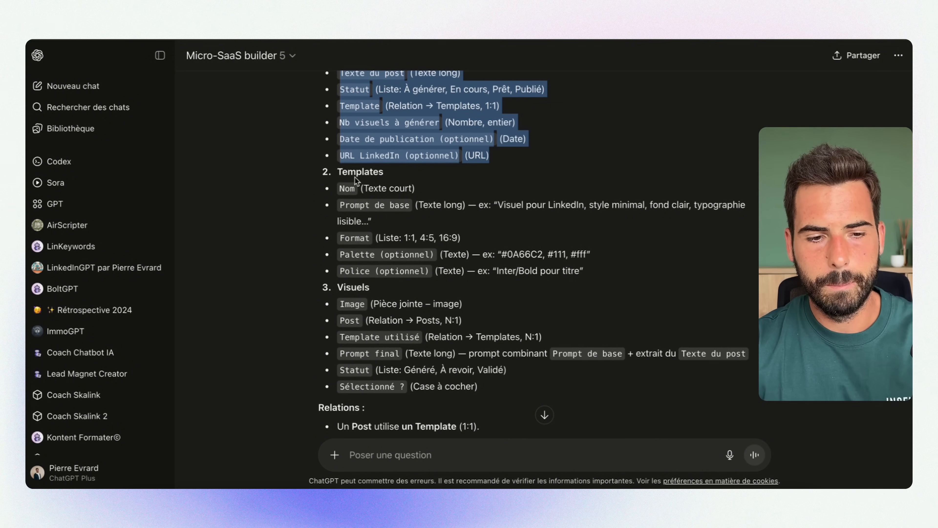
Review the proposed Templates and Visuels tables, their relations and the optional follow-up questions in the GPT's answer
{"action": "double_click", "coordinate": [343, 172]}
{"action": "left_click_drag", "start_coordinate": [345, 188], "coordinate": [489, 272]}
{"action": "scroll", "coordinate": [436, 246], "scroll_direction": "down", "scroll_amount": 6}
{"action": "left_click_drag", "start_coordinate": [348, 191], "coordinate": [485, 292]}
{"action": "scroll", "coordinate": [485, 292], "scroll_direction": "down", "scroll_amount": 12}
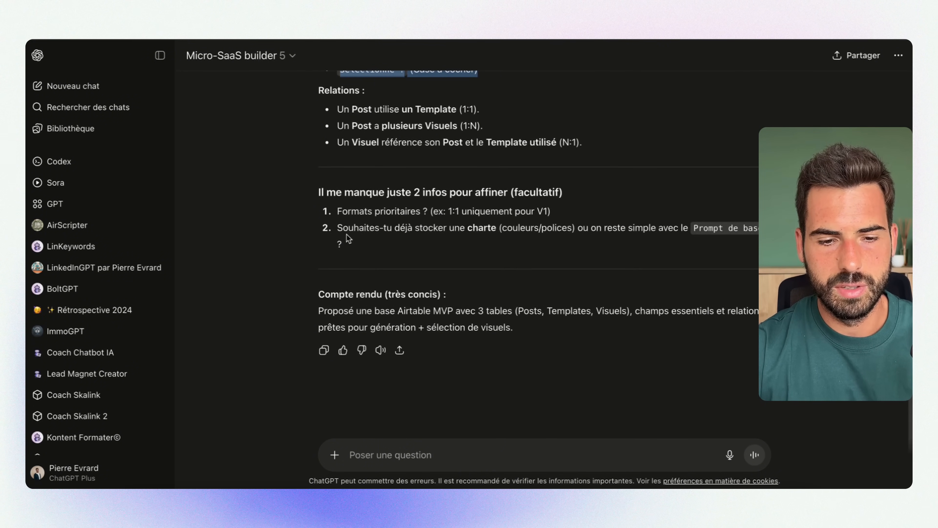
{"action": "scroll", "coordinate": [505, 206], "scroll_direction": "up", "scroll_amount": 20}
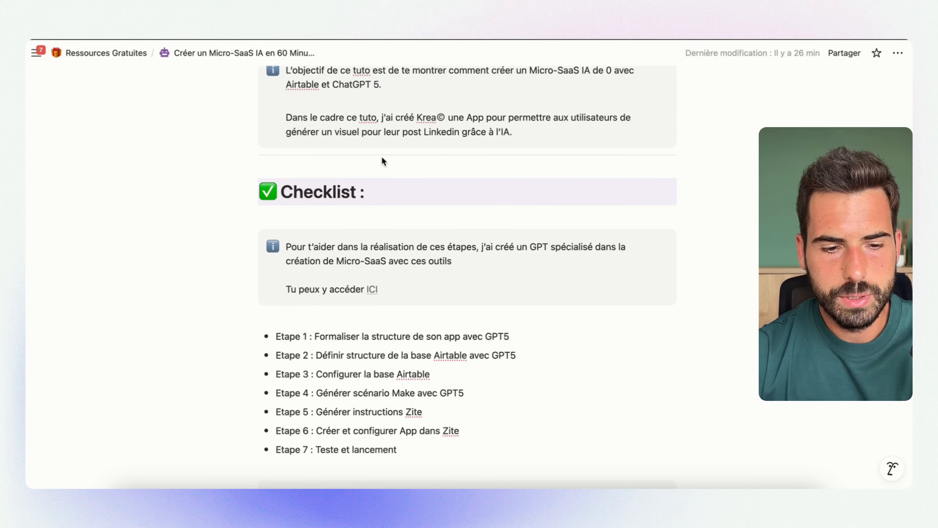
Switch to the Notion checklist and highlight the Etape 3 item on configuring the Airtable base
{"action": "scroll", "coordinate": [381, 159], "scroll_direction": "down", "scroll_amount": 5}
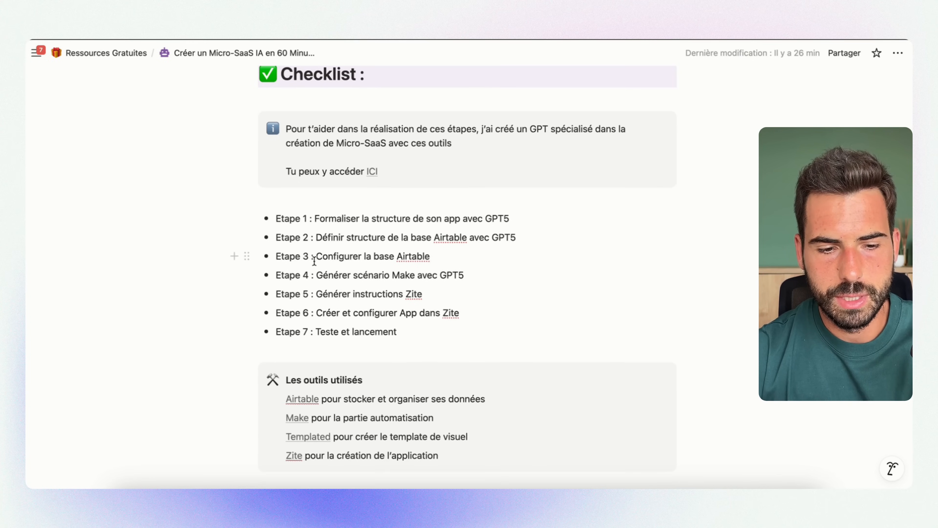
{"action": "left_click_drag", "start_coordinate": [459, 259], "coordinate": [314, 260]}
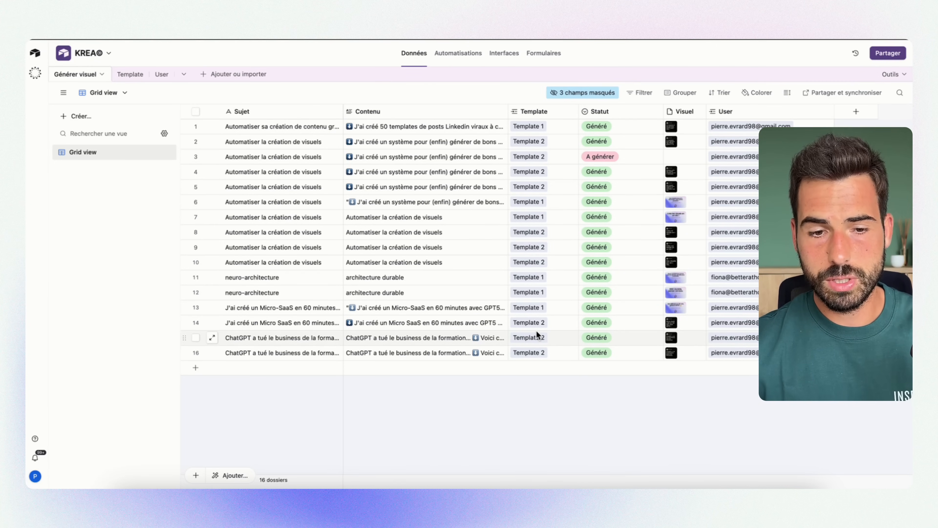
Switch to the KREA© base in Airtable and set the Statut of record 16 to Générer
{"action": "left_click", "coordinate": [609, 355]}
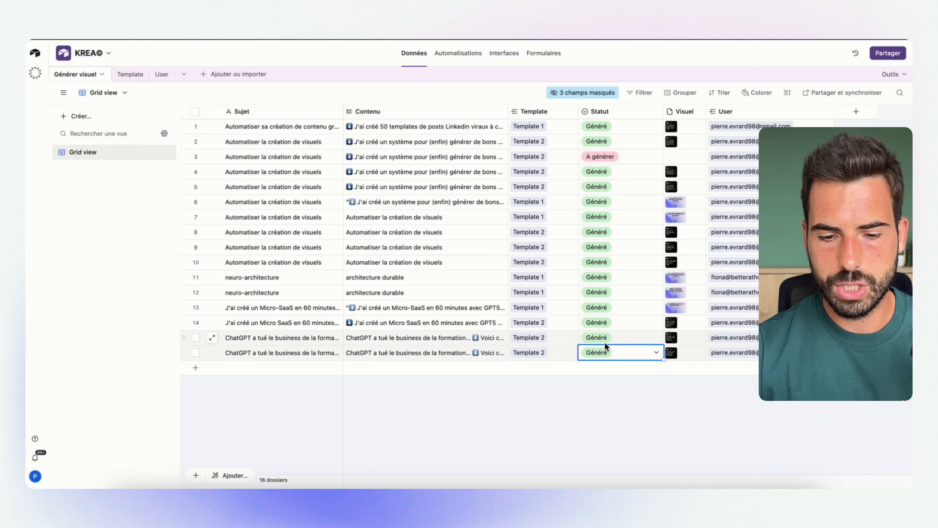
{"action": "left_click", "coordinate": [609, 358]}
{"action": "left_click", "coordinate": [624, 428]}
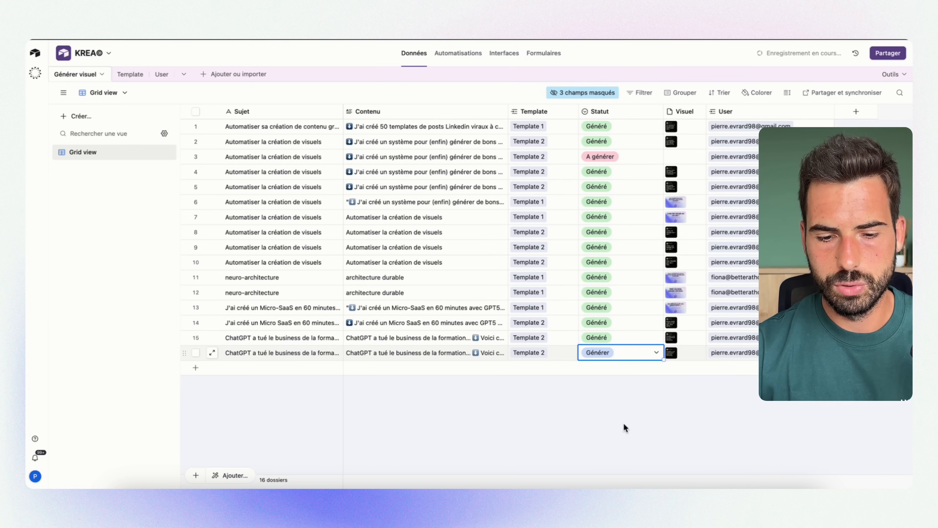
Open the trigger of the Générer visuel automation and choose Générer visuel as its table
{"action": "left_click", "coordinate": [453, 55]}
{"action": "left_click", "coordinate": [480, 146]}
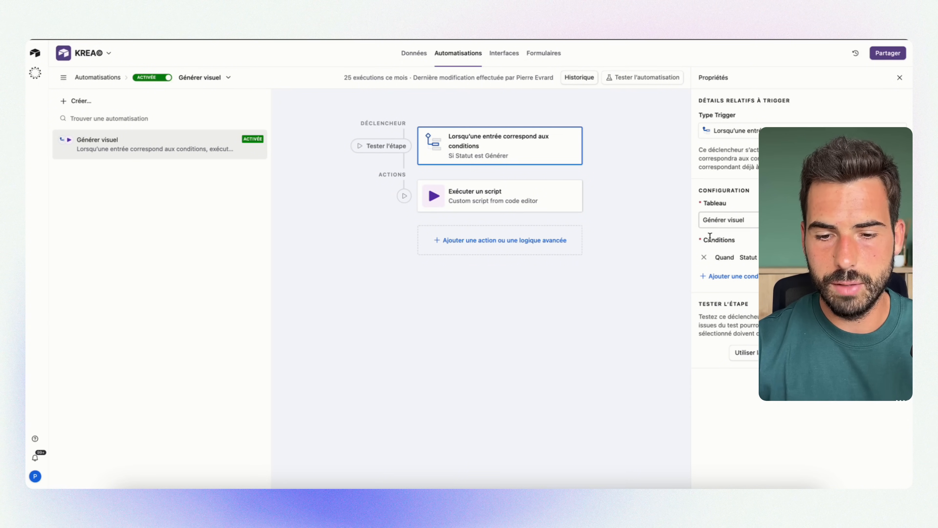
{"action": "left_click", "coordinate": [742, 228]}
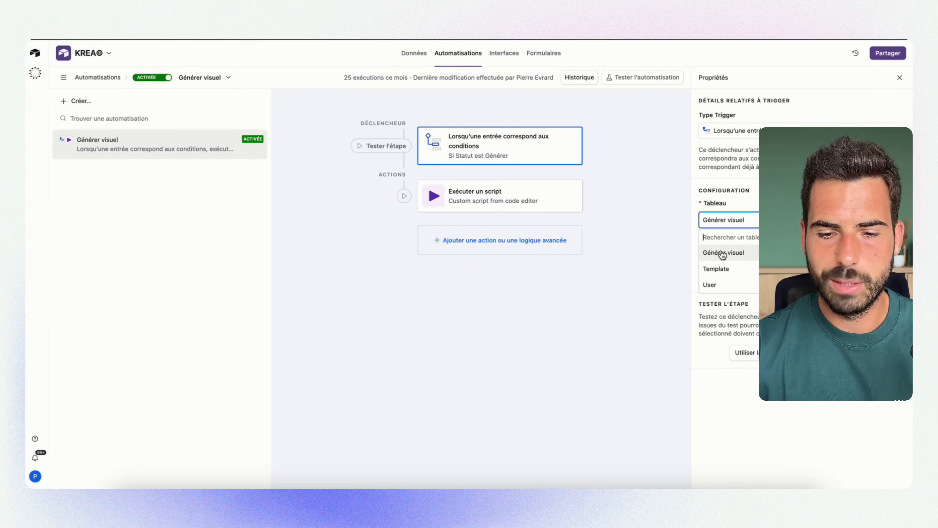
{"action": "left_click", "coordinate": [741, 256]}
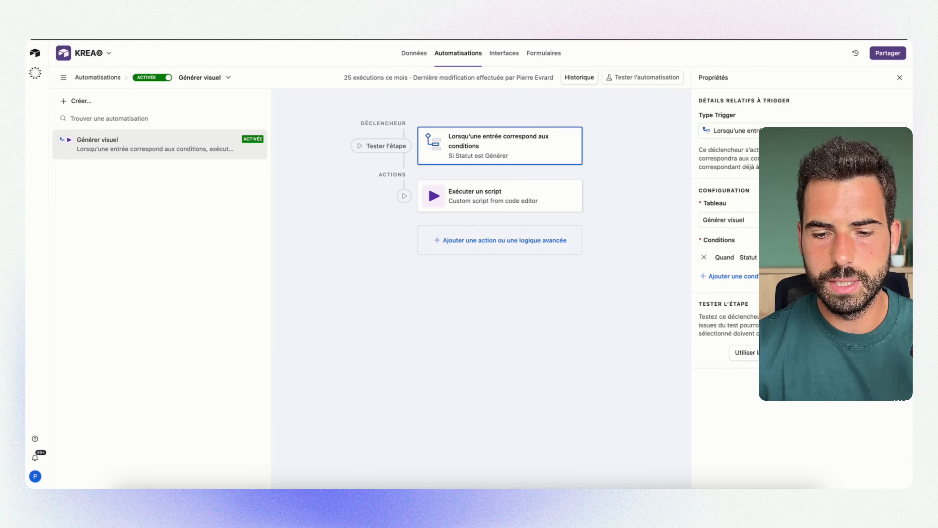
Open the automation's script for editing and examine its webhook URL and the Record_ID line in the request body
{"action": "left_click", "coordinate": [476, 207]}
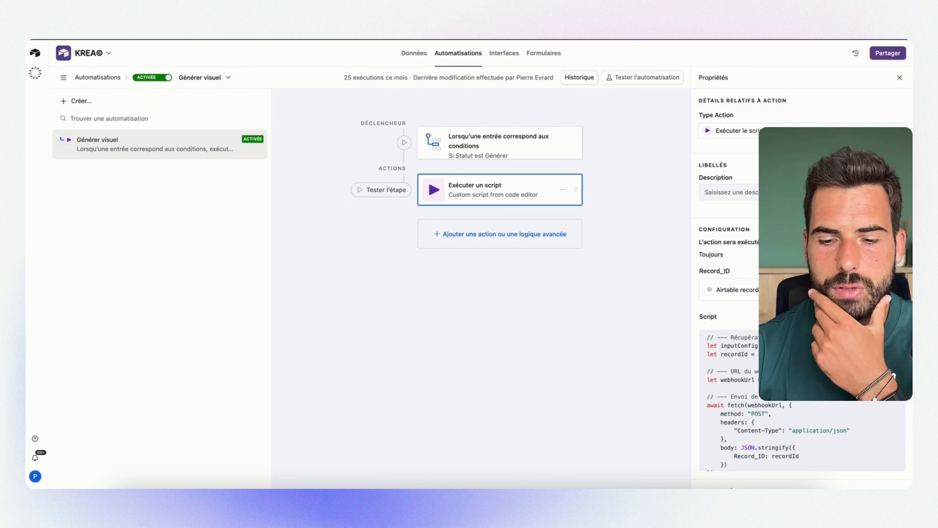
{"action": "left_click", "coordinate": [881, 317]}
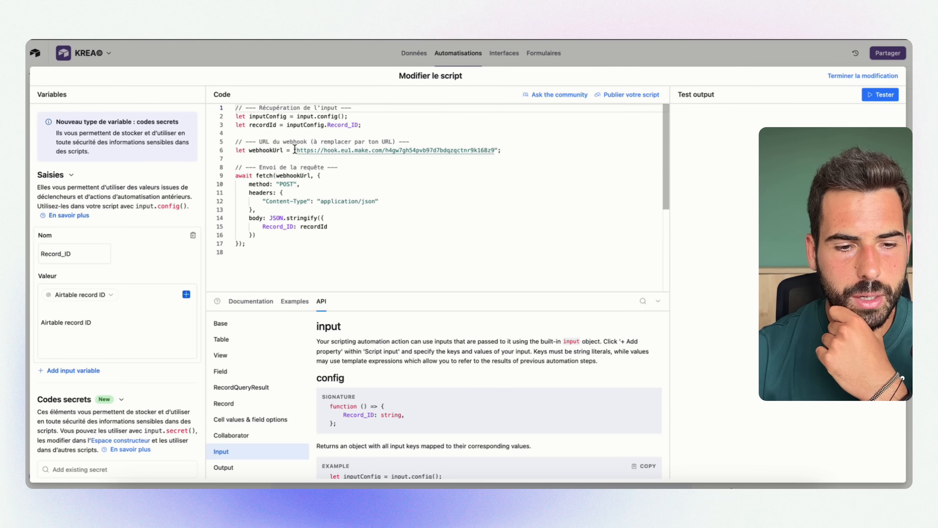
{"action": "left_click_drag", "start_coordinate": [296, 150], "coordinate": [497, 150]}
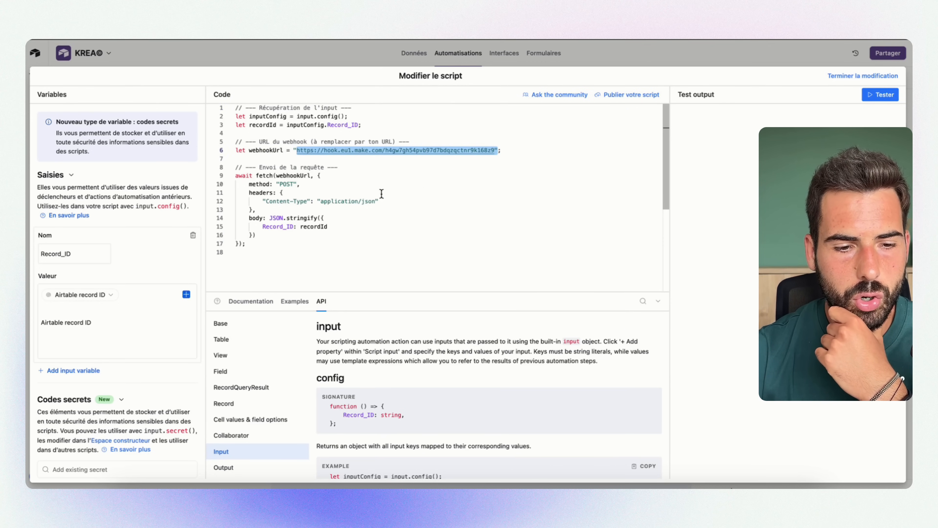
{"action": "left_click_drag", "start_coordinate": [329, 226], "coordinate": [260, 227]}
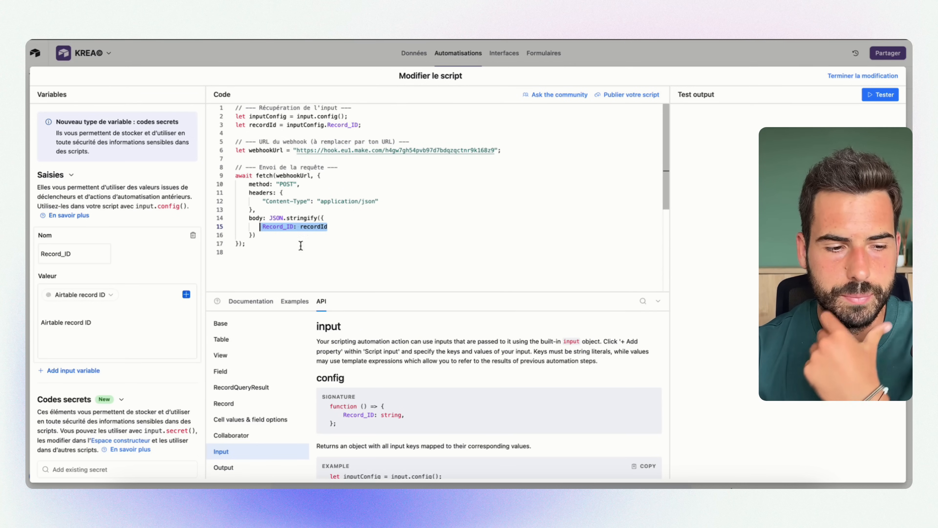
Examine the script's Record_ID input variable and its value, comparing them with the request body and the webhook URL
{"action": "left_click", "coordinate": [111, 257]}
{"action": "left_click_drag", "start_coordinate": [86, 252], "coordinate": [33, 255]}
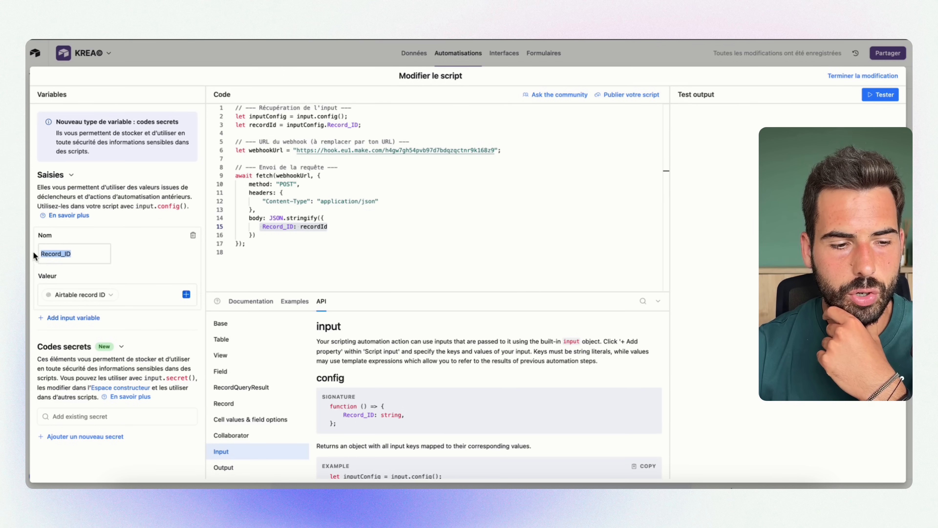
{"action": "left_click", "coordinate": [138, 261]}
{"action": "left_click_drag", "start_coordinate": [82, 257], "coordinate": [39, 253]}
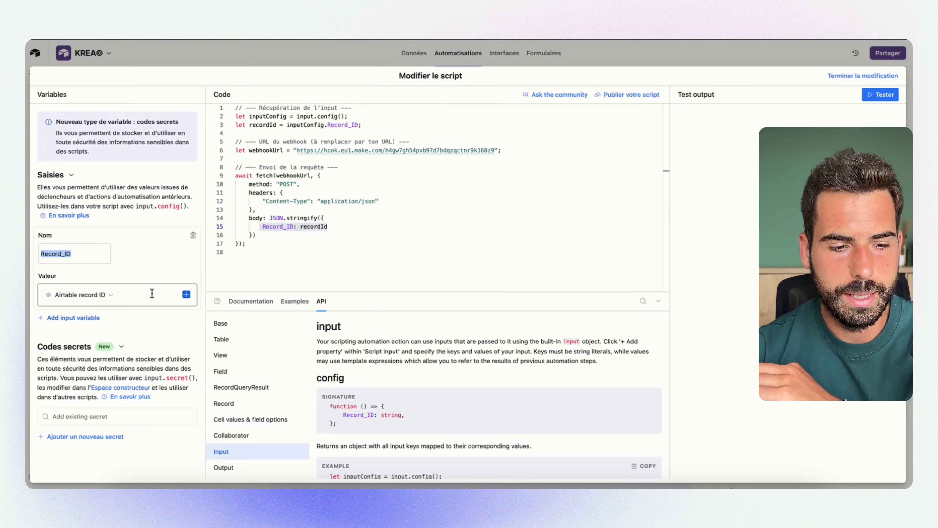
{"action": "left_click", "coordinate": [136, 294]}
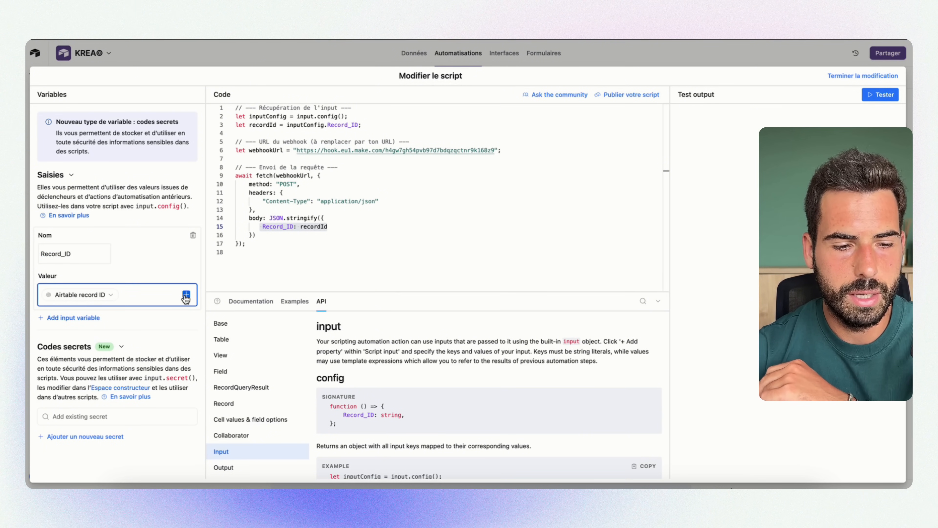
{"action": "left_click_drag", "start_coordinate": [90, 255], "coordinate": [28, 257]}
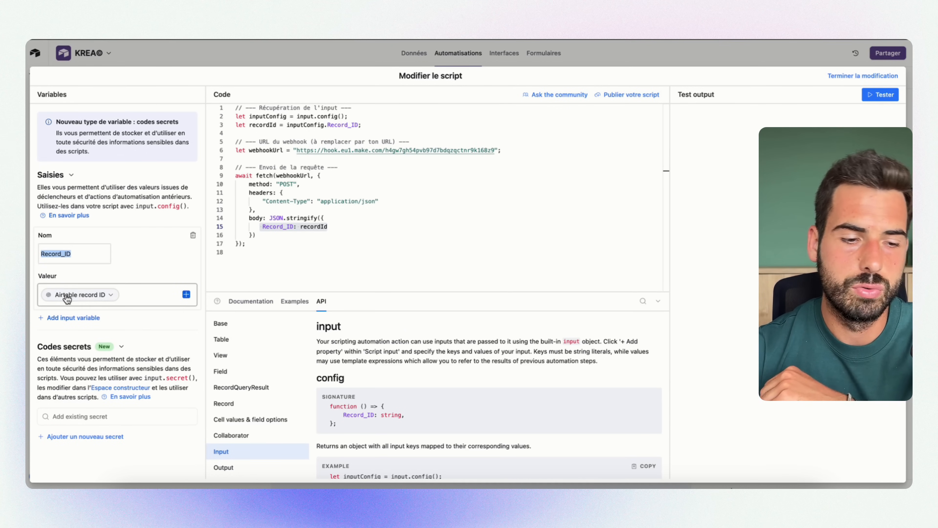
{"action": "left_click_drag", "start_coordinate": [333, 227], "coordinate": [267, 226]}
{"action": "left_click_drag", "start_coordinate": [338, 226], "coordinate": [261, 225]}
{"action": "left_click_drag", "start_coordinate": [525, 150], "coordinate": [301, 153]}
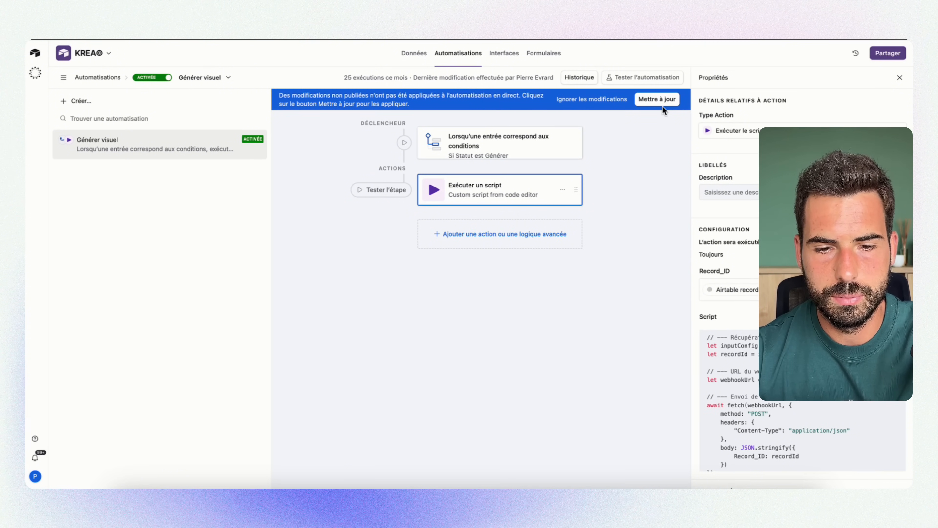
Publish the pending changes to the Générer visuel automation and return to the base's data
{"action": "left_click", "coordinate": [657, 99]}
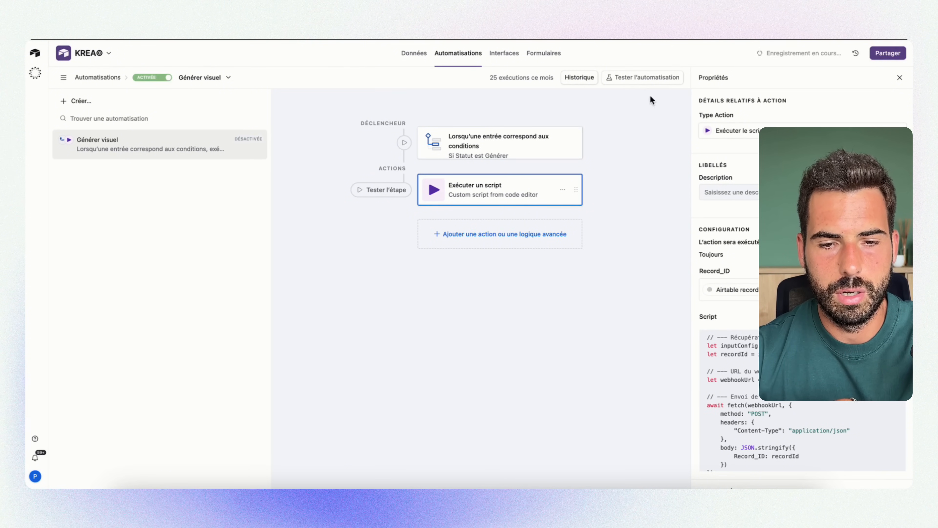
{"action": "left_click", "coordinate": [409, 54]}
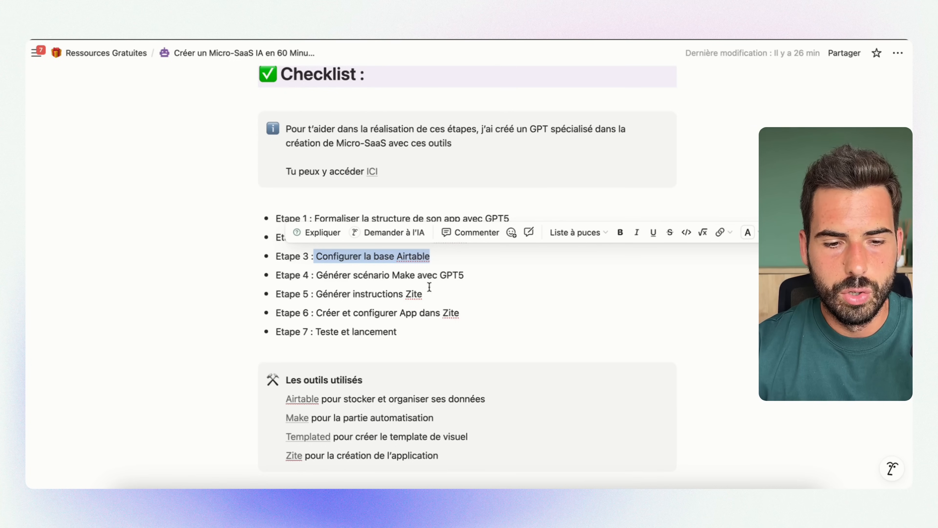
Switch to the Notion checklist and review Etape 3 on the Airtable base and Etape 4 on generating the Make scenario
{"action": "left_click", "coordinate": [410, 276]}
{"action": "left_click_drag", "start_coordinate": [314, 258], "coordinate": [436, 255]}
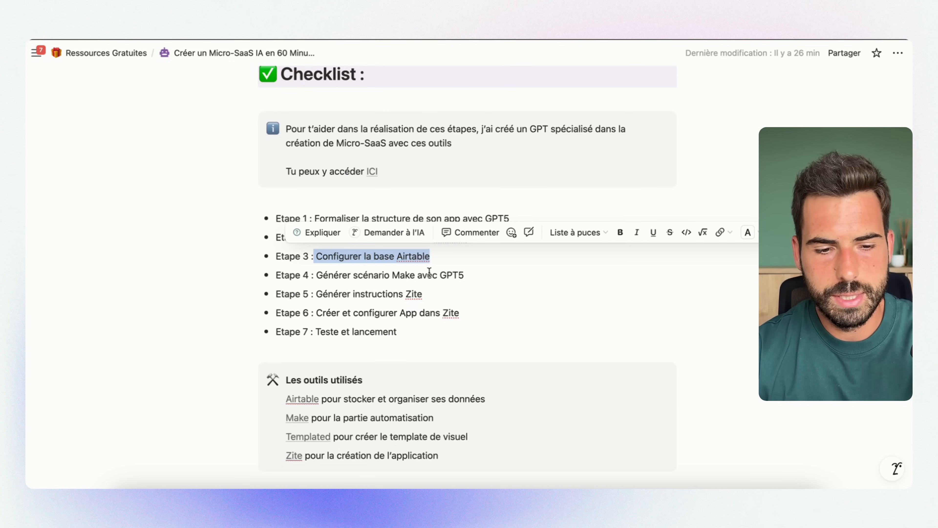
{"action": "left_click_drag", "start_coordinate": [317, 275], "coordinate": [473, 276]}
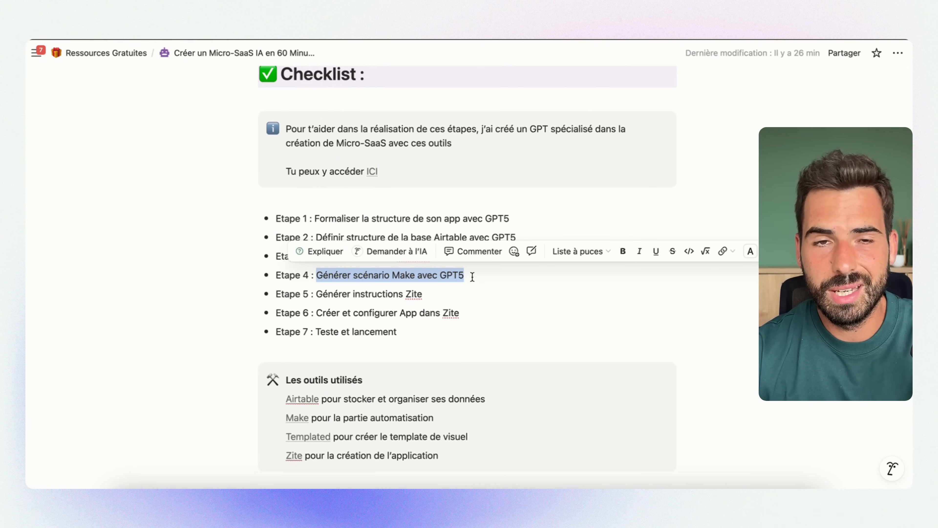
{"action": "left_click", "coordinate": [471, 275]}
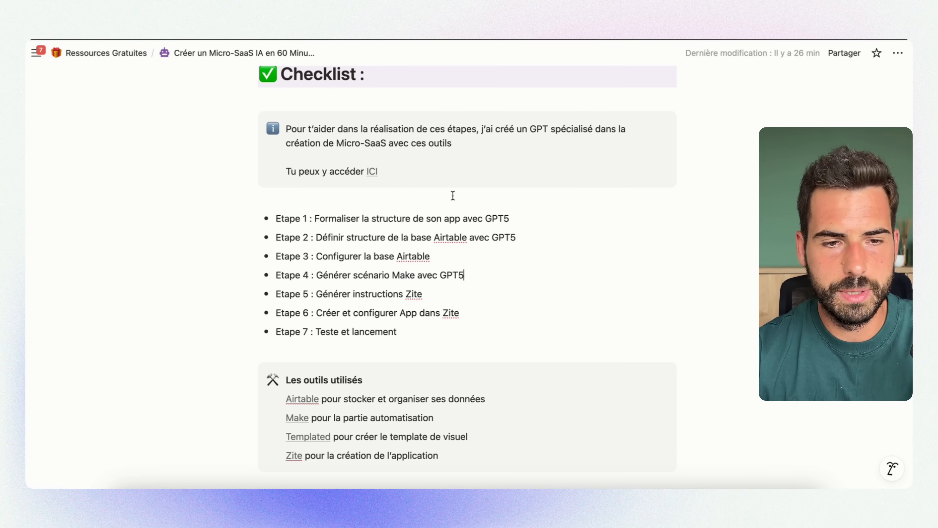
Return to the Micro-SaaS builder chat and review the proposed tables, relations and closing summary
{"action": "left_click", "coordinate": [359, 40]}
{"action": "left_click", "coordinate": [488, 261]}
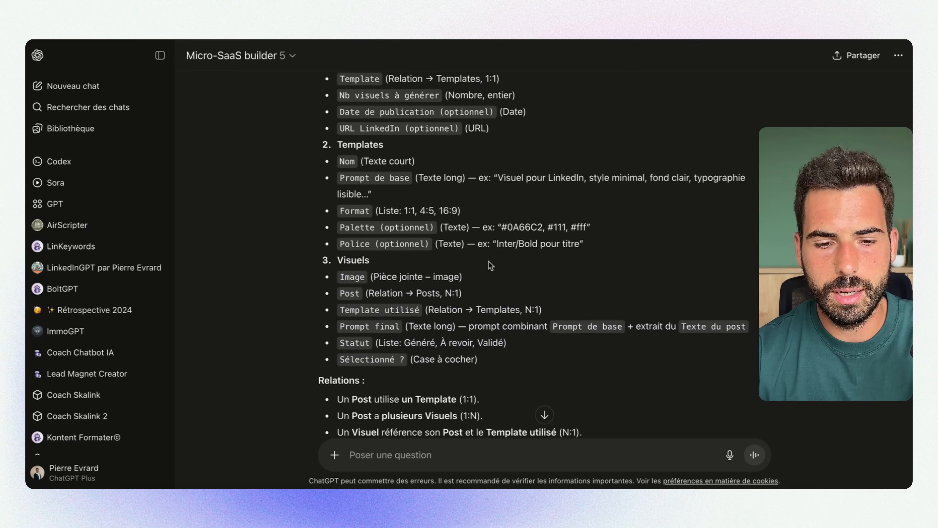
{"action": "scroll", "coordinate": [489, 261], "scroll_direction": "up", "scroll_amount": 3}
{"action": "left_click_drag", "start_coordinate": [333, 124], "coordinate": [474, 383]}
{"action": "scroll", "coordinate": [473, 383], "scroll_direction": "down", "scroll_amount": 10}
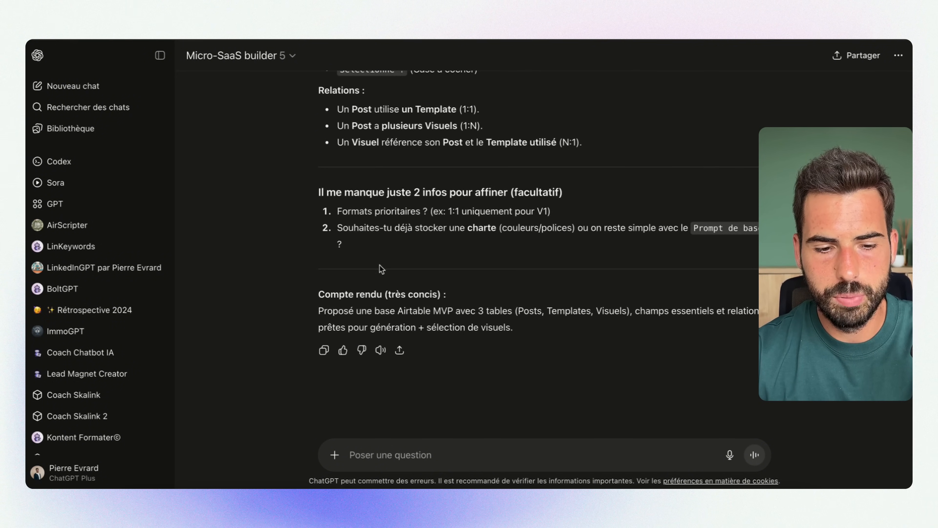
Dictate and send Micro-SaaS builder a prompt ending with "Et enfin, il doit mettre à jour la table Airtable, Word Airtable avec les informations"
{"action": "left_click", "coordinate": [487, 454]}
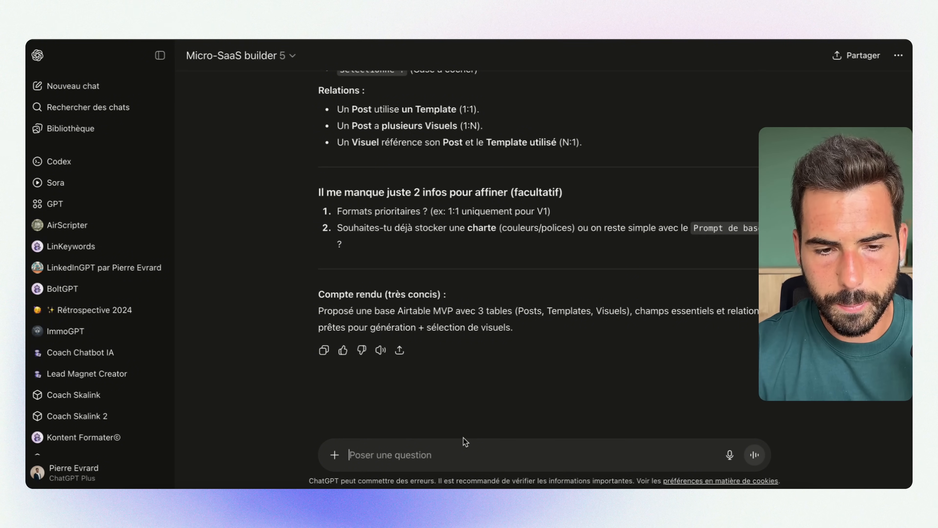
{"action": "key", "text": "alt+space"}
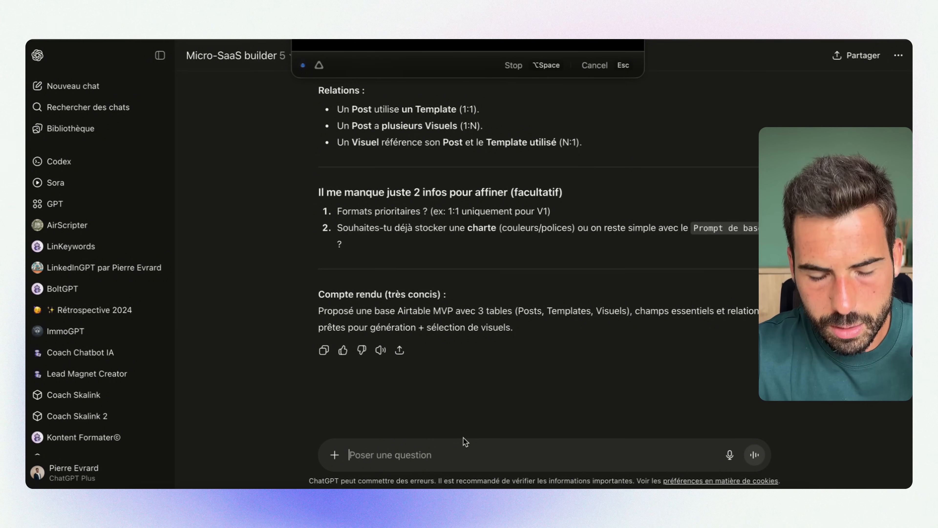
{"action": "key", "text": "alt+space"}
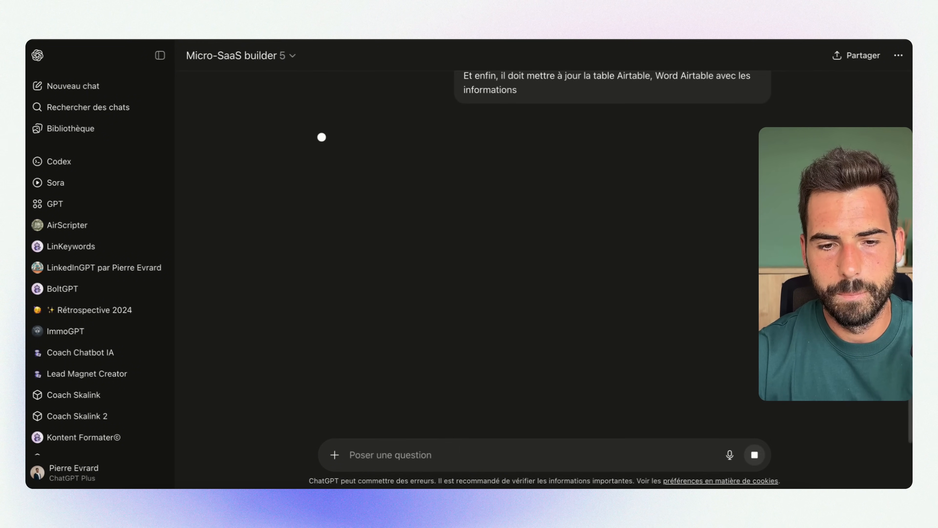
Switch to the KREA - Créer visuel IA scenario in Make and view its Import Blueprint dialog without importing a file
{"action": "scroll", "coordinate": [510, 212], "scroll_direction": "up", "scroll_amount": 1}
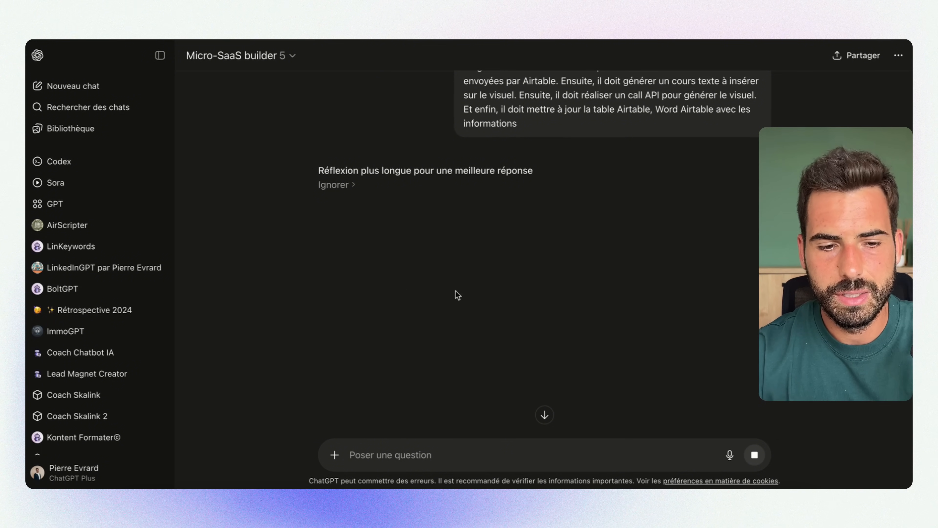
{"action": "scroll", "coordinate": [444, 285], "scroll_direction": "down", "scroll_amount": 2}
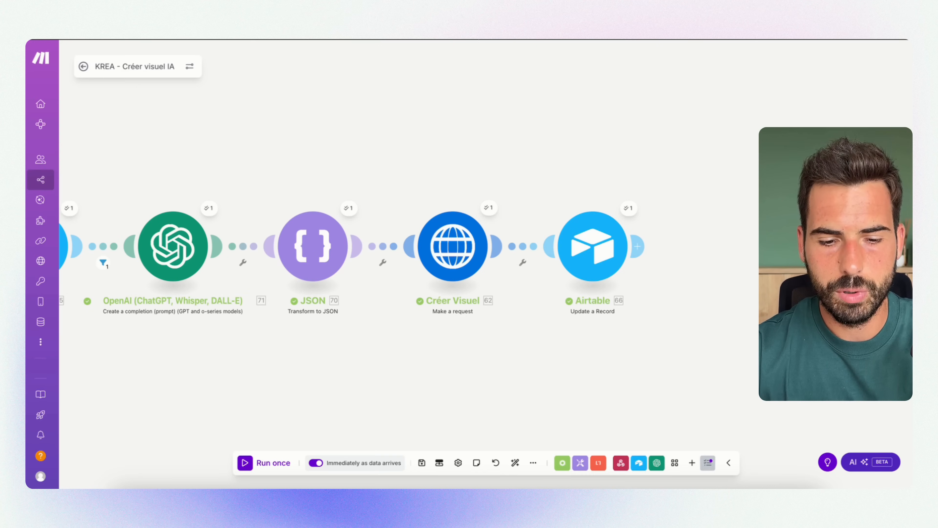
{"action": "left_click", "coordinate": [534, 463]}
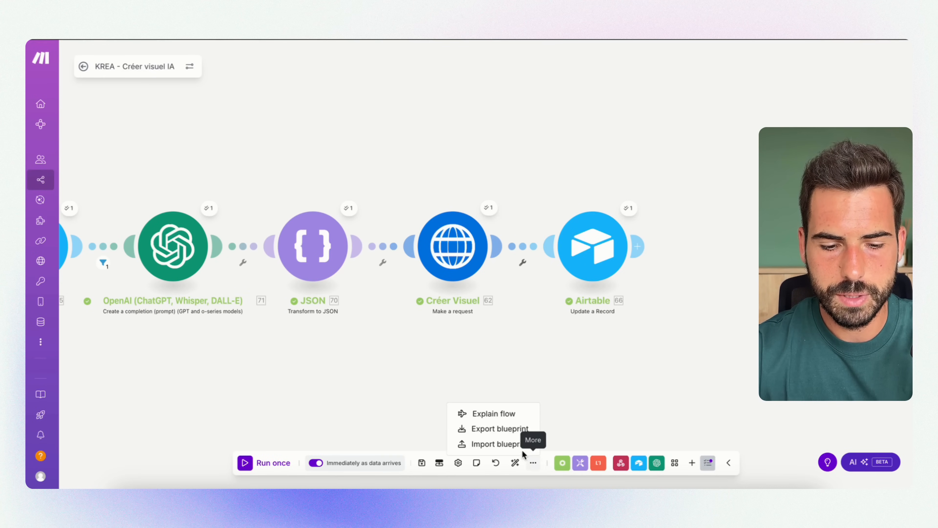
{"action": "left_click", "coordinate": [506, 444]}
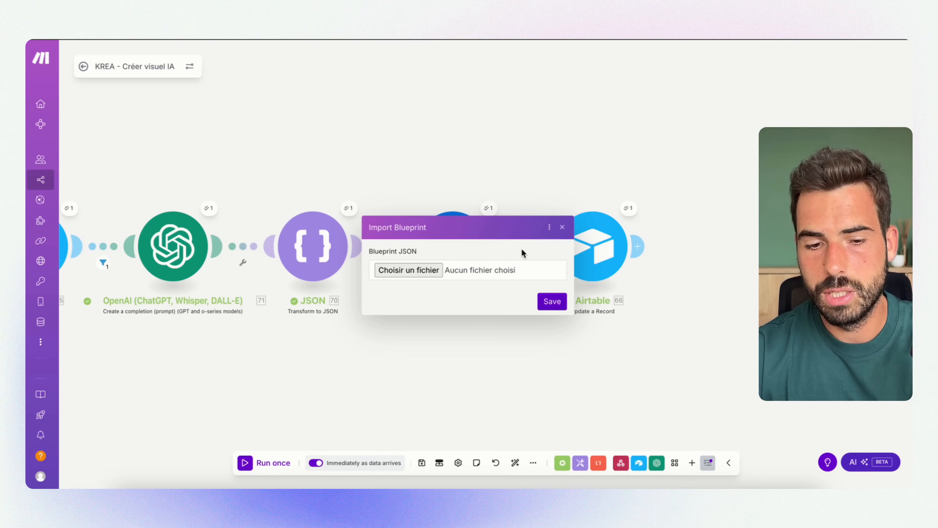
{"action": "left_click", "coordinate": [561, 230]}
Examine the full KREA - Créer visuel IA module chain from the Webhooks trigger to the final Airtable update
{"action": "scroll", "coordinate": [341, 324], "scroll_direction": "down", "scroll_amount": 5}
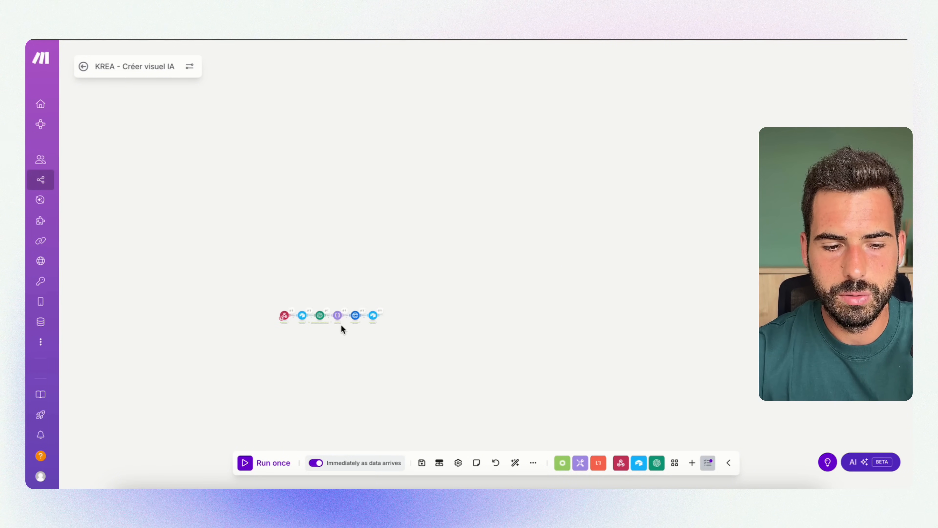
{"action": "scroll", "coordinate": [266, 318], "scroll_direction": "up", "scroll_amount": 5}
{"action": "scroll", "coordinate": [286, 323], "scroll_direction": "down", "scroll_amount": 5}
{"action": "scroll", "coordinate": [285, 321], "scroll_direction": "up", "scroll_amount": 4}
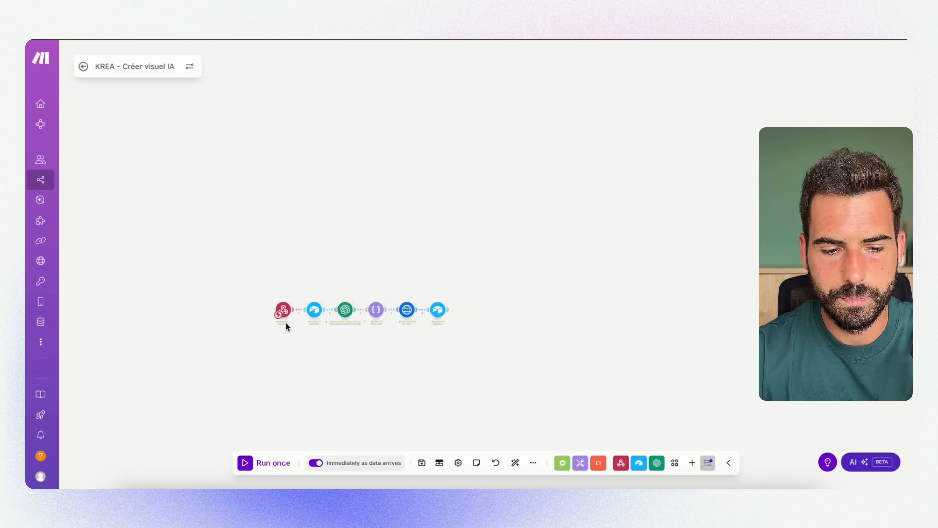
{"action": "scroll", "coordinate": [285, 321], "scroll_direction": "down", "scroll_amount": 1}
{"action": "scroll", "coordinate": [351, 372], "scroll_direction": "down", "scroll_amount": 1}
{"action": "scroll", "coordinate": [351, 372], "scroll_direction": "up", "scroll_amount": 1}
{"action": "scroll", "coordinate": [351, 372], "scroll_direction": "up", "scroll_amount": 2}
{"action": "left_click_drag", "start_coordinate": [351, 372], "coordinate": [394, 356]}
Add an empty module above the scenario's module chain and delete it
{"action": "right_click", "coordinate": [333, 126]}
{"action": "left_click", "coordinate": [366, 134]}
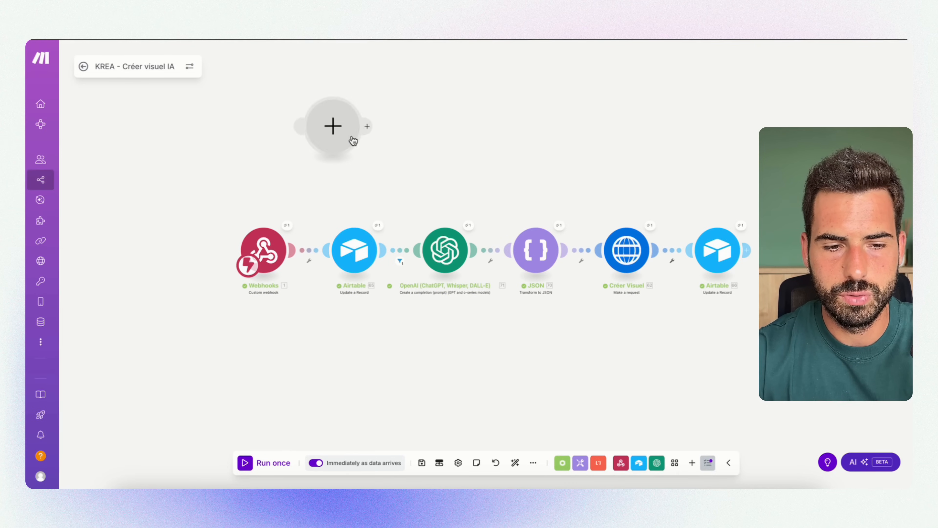
{"action": "right_click", "coordinate": [349, 121]}
{"action": "left_click", "coordinate": [349, 144]}
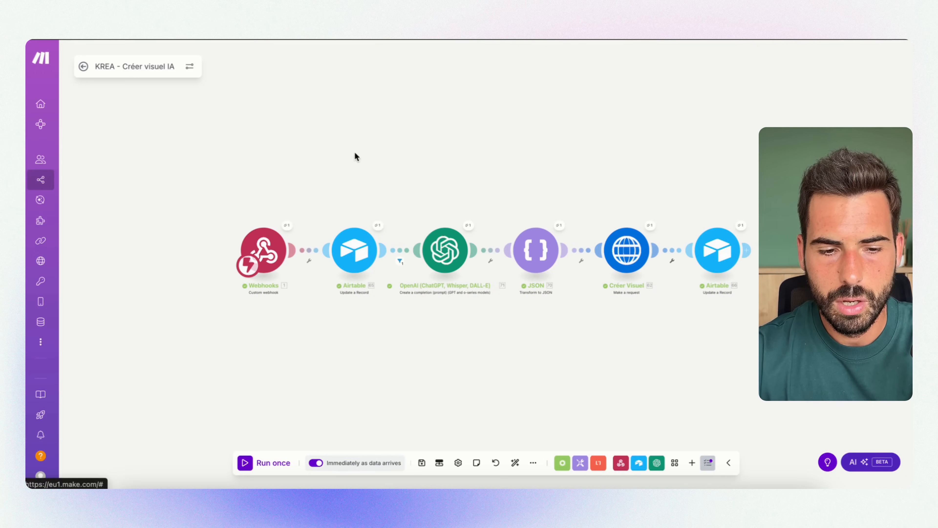
Look over the scenario's modules and switch to the Notion checklist to review its steps
{"action": "left_click_drag", "start_coordinate": [527, 168], "coordinate": [461, 171]}
{"action": "left_click_drag", "start_coordinate": [678, 153], "coordinate": [590, 181]}
{"action": "left_click_drag", "start_coordinate": [221, 161], "coordinate": [288, 162]}
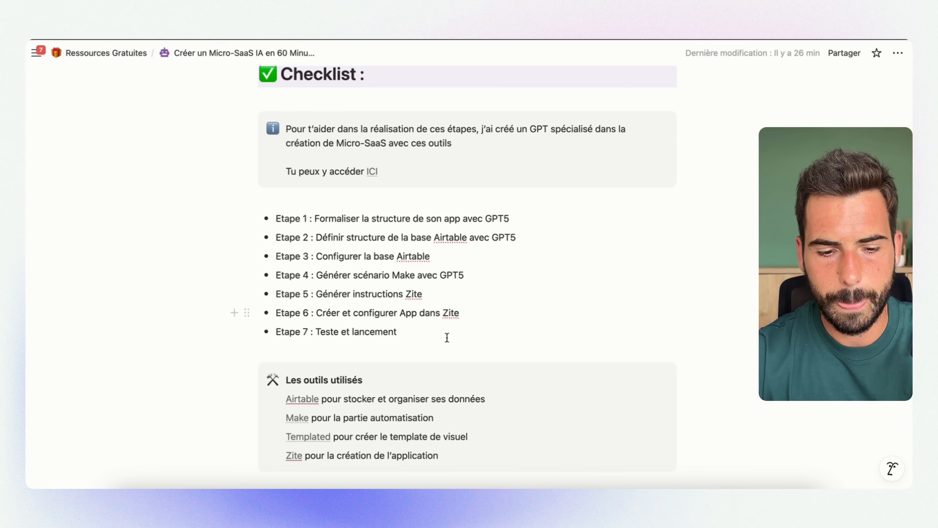
{"action": "scroll", "coordinate": [447, 337], "scroll_direction": "down", "scroll_amount": 2}
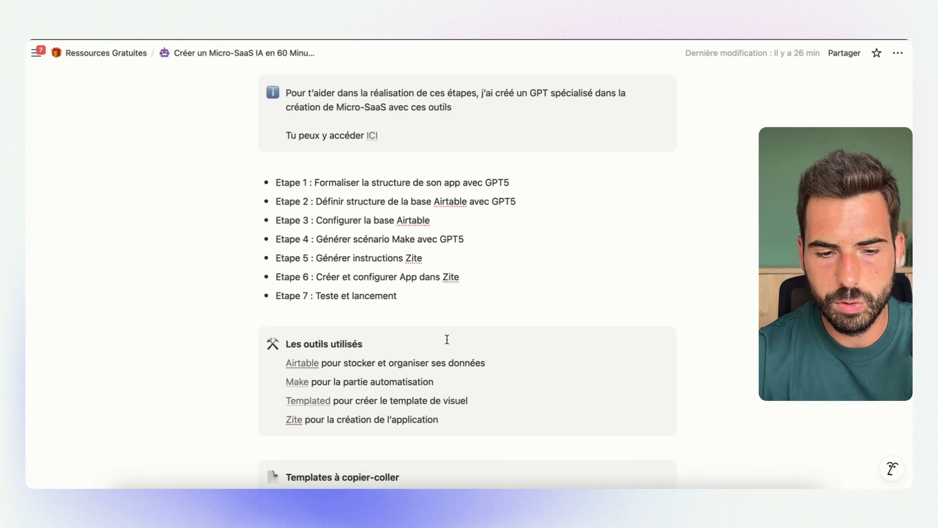
{"action": "scroll", "coordinate": [446, 340], "scroll_direction": "up", "scroll_amount": 2}
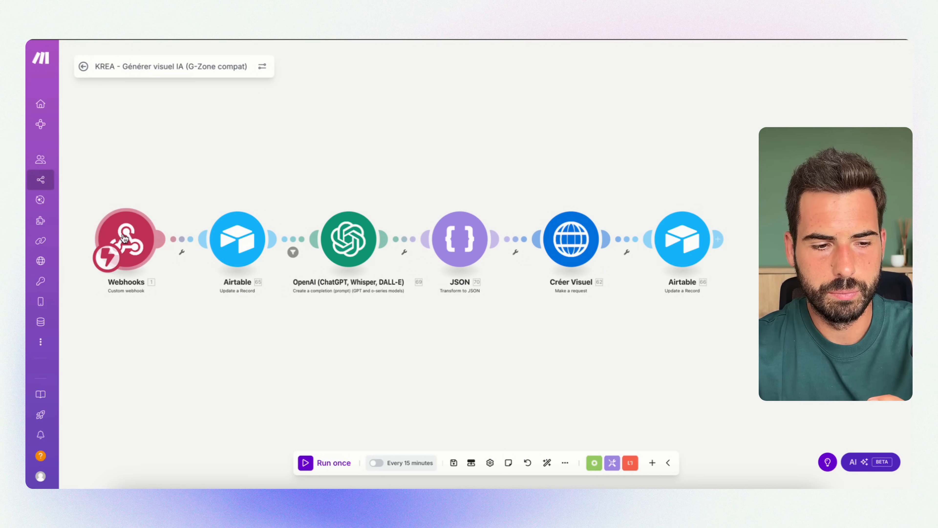
Leave the G-Zone compat scenario, open KREA - Créer visuel IA for editing, and view its Webhooks module settings
{"action": "left_click", "coordinate": [134, 240]}
{"action": "left_click", "coordinate": [353, 128]}
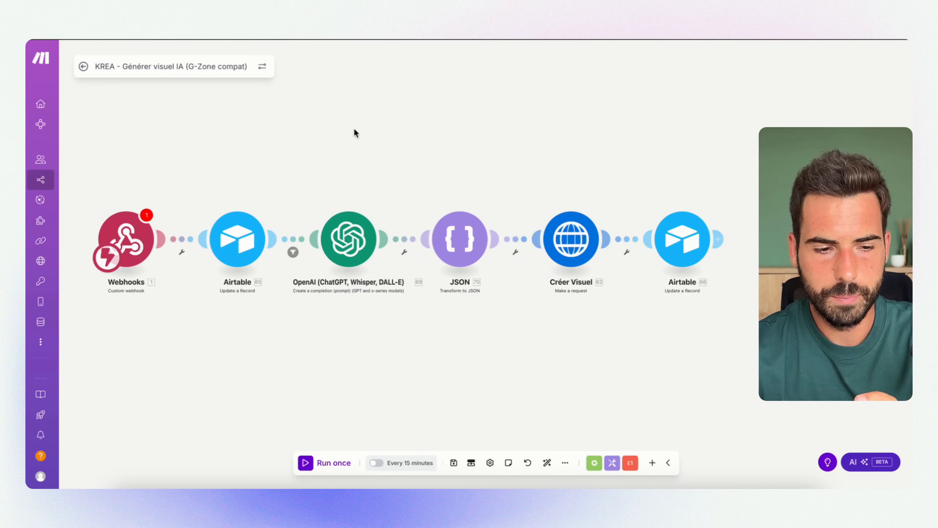
{"action": "left_click", "coordinate": [54, 178]}
{"action": "left_click", "coordinate": [529, 129]}
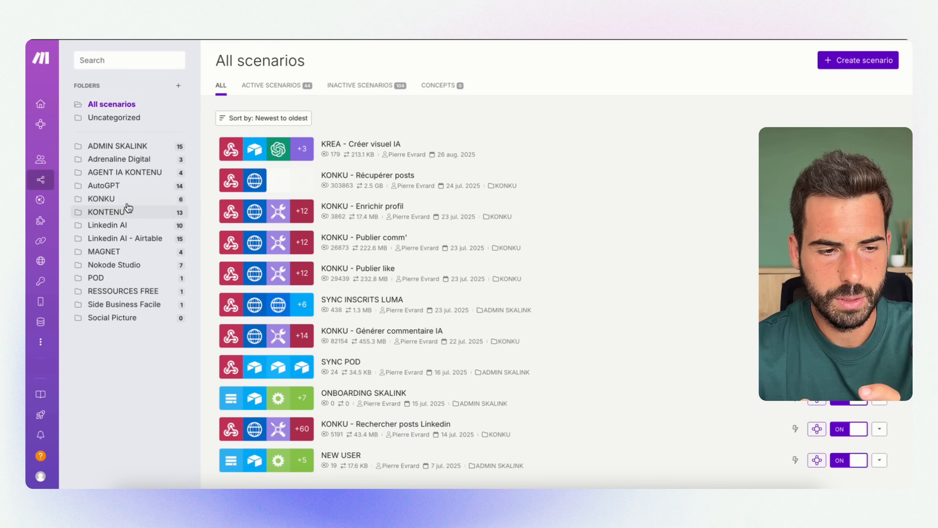
{"action": "left_click", "coordinate": [379, 144]}
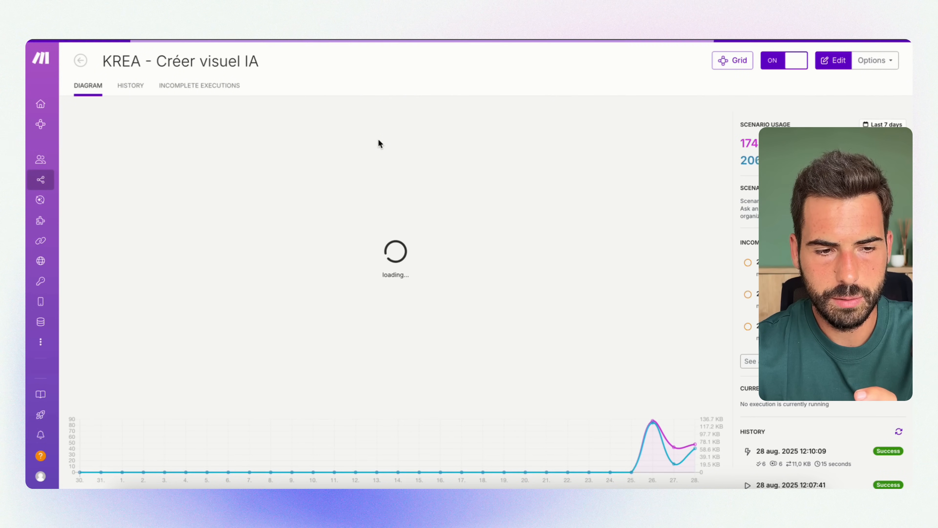
{"action": "left_click", "coordinate": [123, 209]}
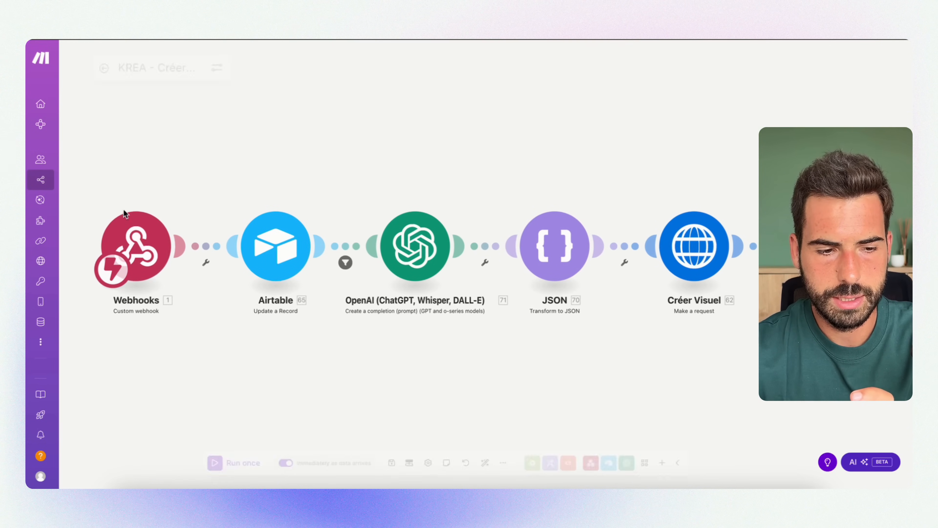
{"action": "left_click", "coordinate": [143, 233]}
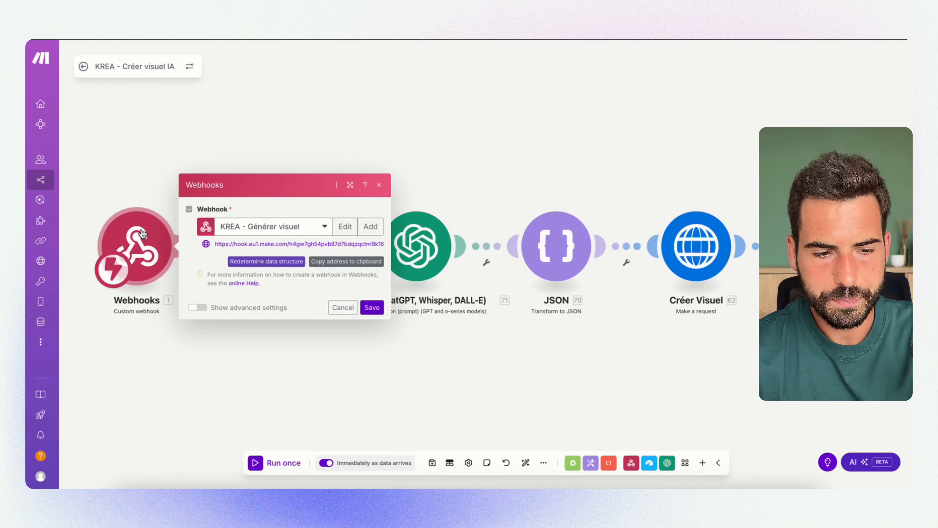
{"action": "left_click", "coordinate": [133, 184]}
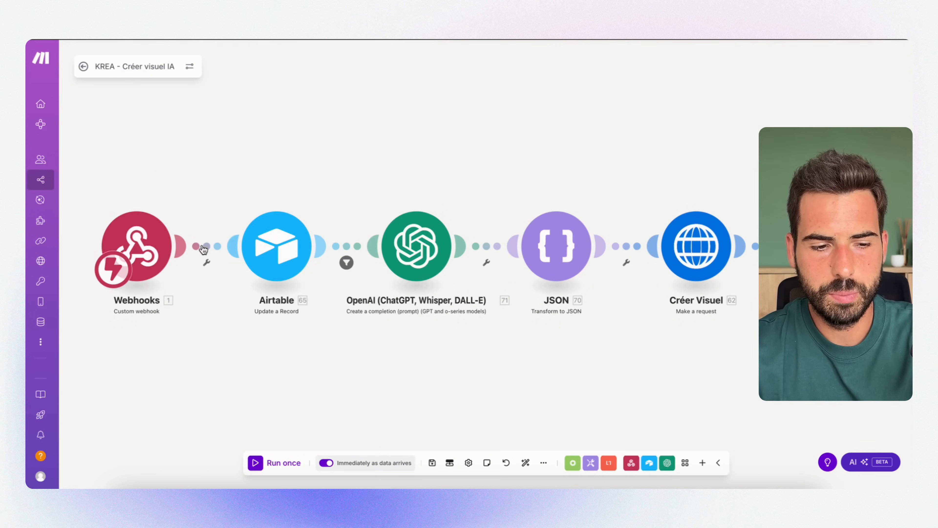
Run the scenario once and trigger it by setting the last Générer visuel record's Statut to Générer in Airtable
{"action": "left_click", "coordinate": [262, 467]}
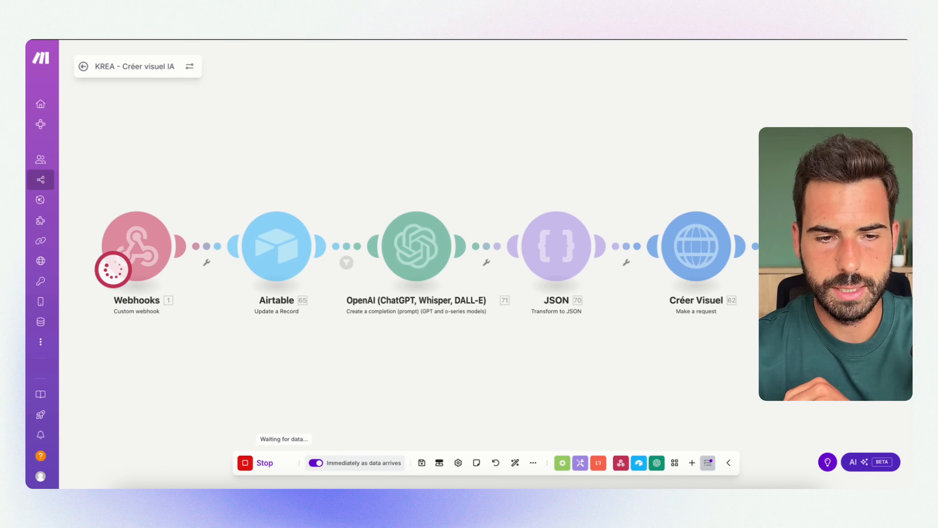
{"action": "key", "text": "ctrl+Tab"}
{"action": "double_click", "coordinate": [595, 351]}
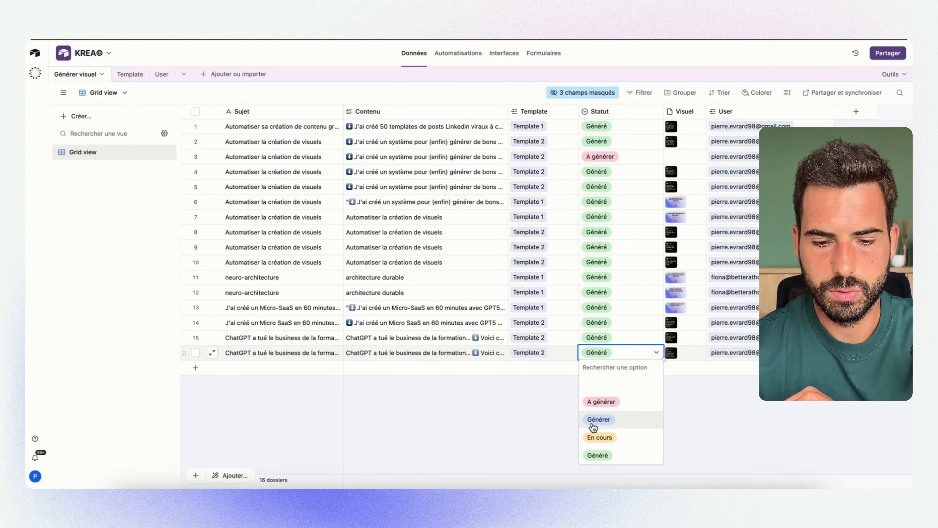
{"action": "left_click", "coordinate": [598, 419]}
{"action": "key", "text": "ctrl+Tab"}
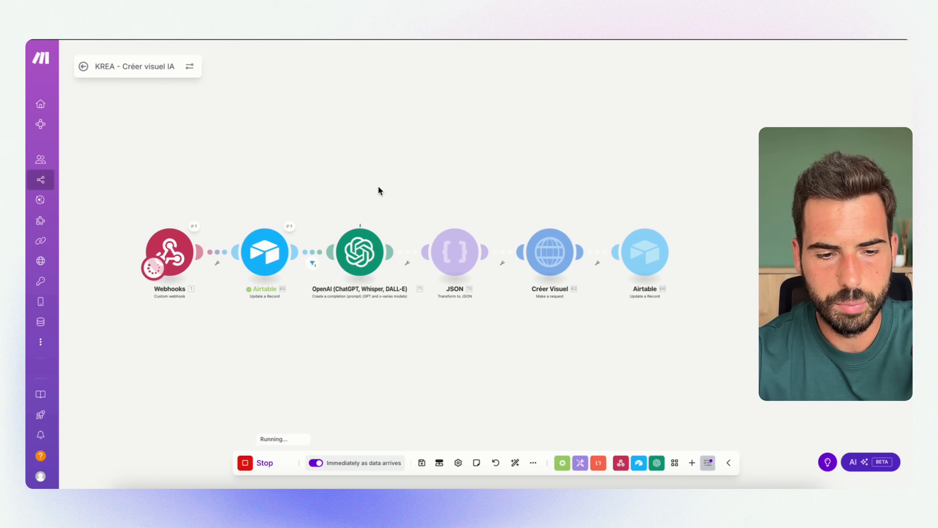
Inspect the run data of the Webhooks module and the first Airtable Update a Record module
{"action": "left_click", "coordinate": [194, 228]}
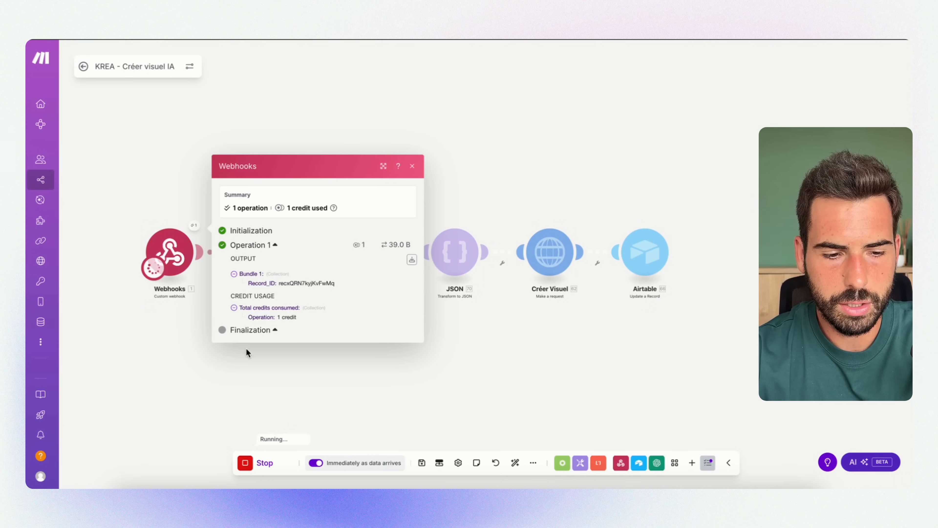
{"action": "left_click", "coordinate": [156, 170]}
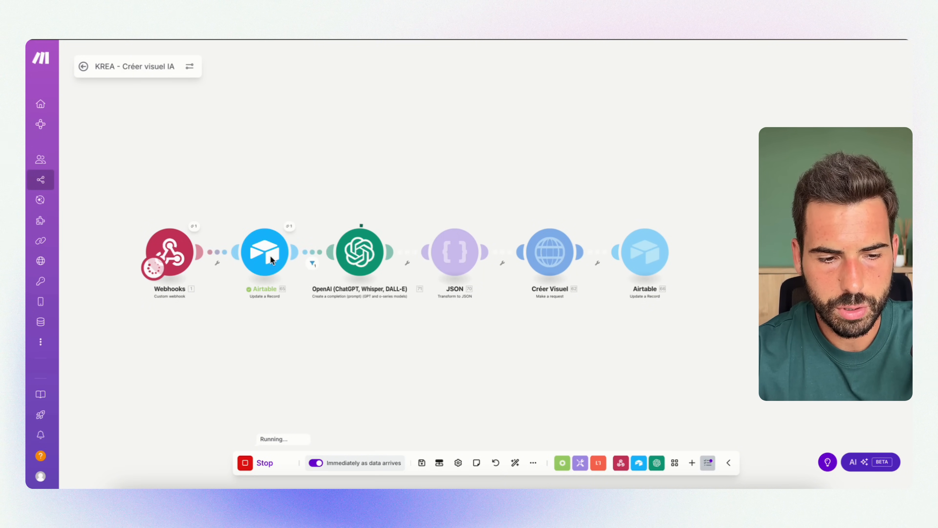
{"action": "left_click", "coordinate": [291, 227]}
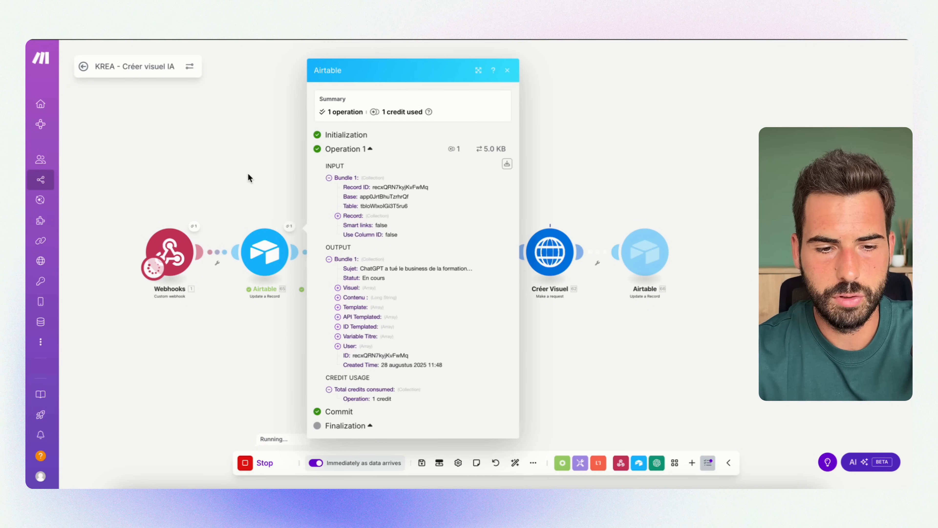
{"action": "left_click", "coordinate": [245, 198]}
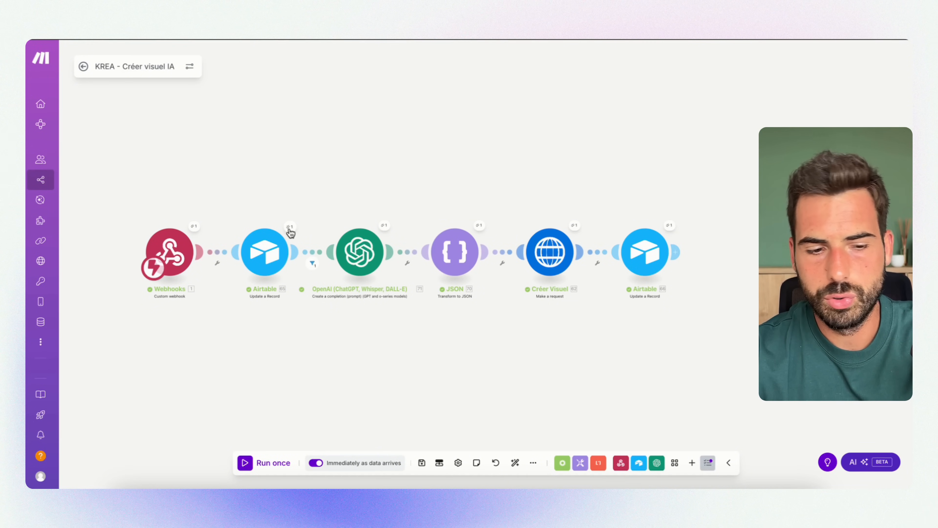
Review the first Airtable module's settings for base, table, Record ID and Statut
{"action": "left_click", "coordinate": [264, 253]}
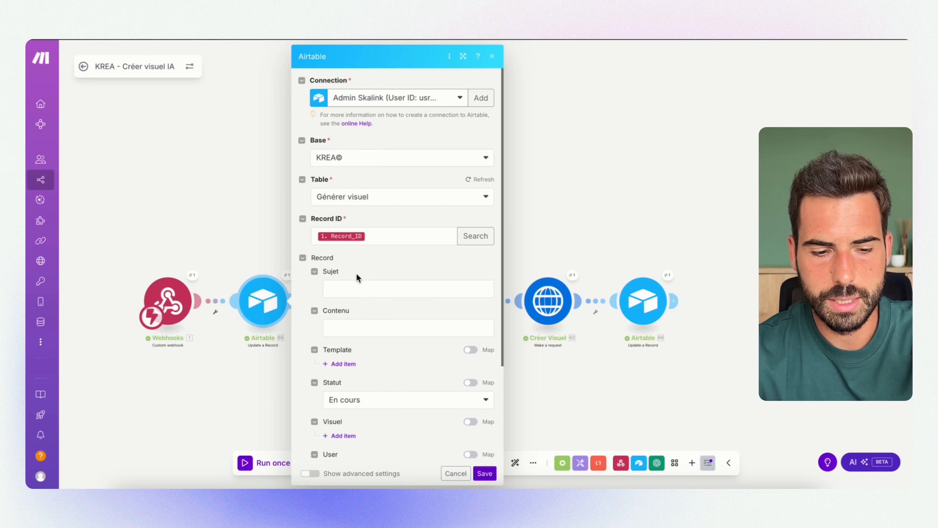
{"action": "scroll", "coordinate": [356, 273], "scroll_direction": "down", "scroll_amount": 3}
{"action": "left_click", "coordinate": [231, 235]}
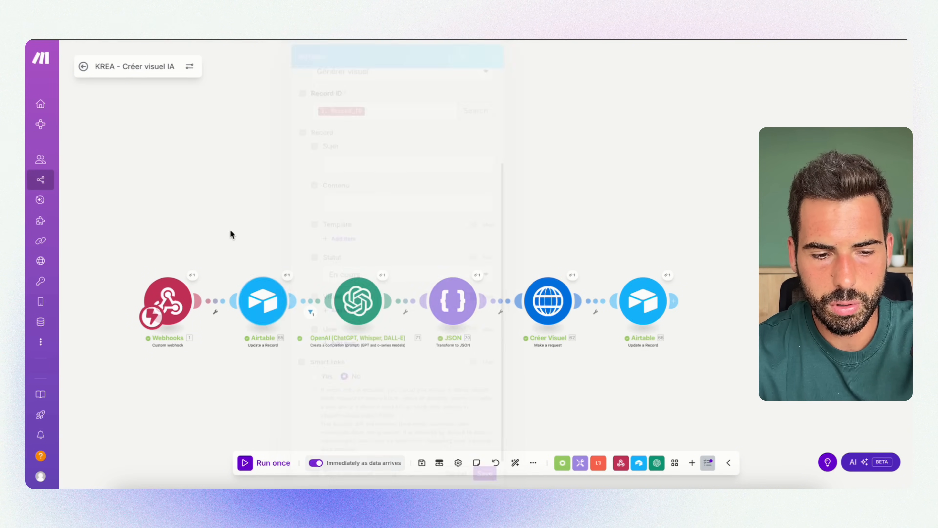
Review the OpenAI module's model, its Developer / System prompt and the Sujet and Contenu mappings in the user message
{"action": "left_click", "coordinate": [379, 304]}
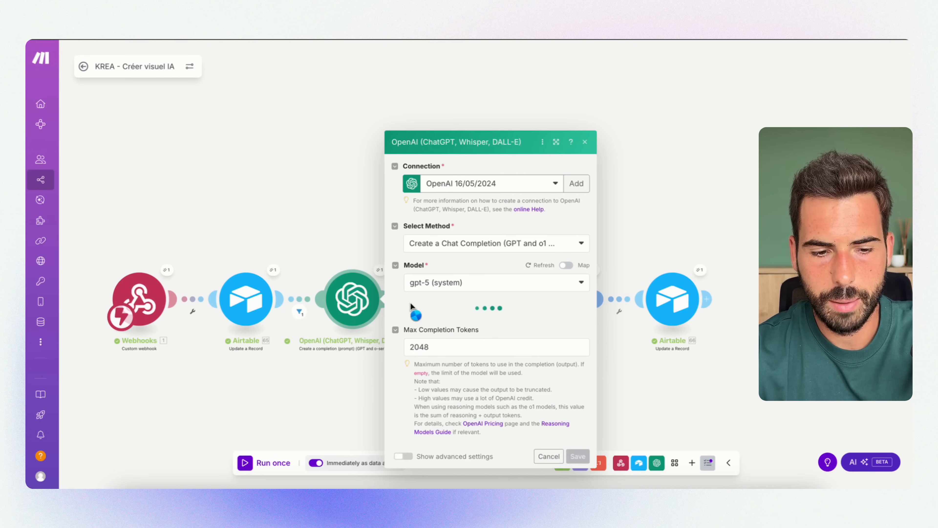
{"action": "scroll", "coordinate": [461, 329], "scroll_direction": "down", "scroll_amount": 4}
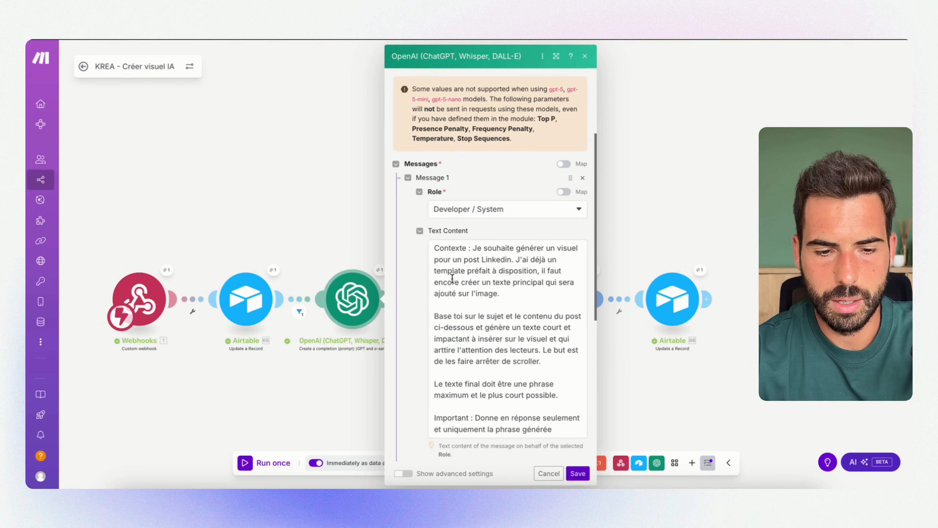
{"action": "left_click_drag", "start_coordinate": [436, 254], "coordinate": [515, 407]}
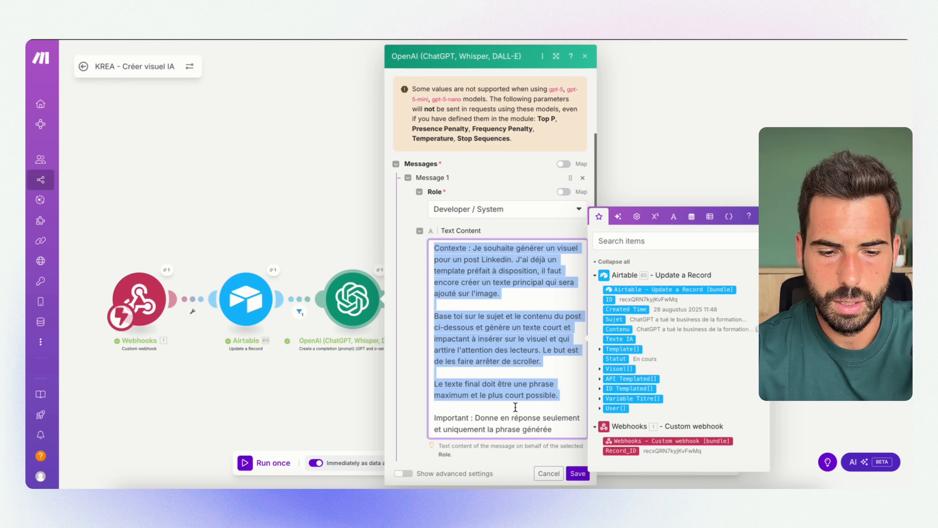
{"action": "left_click", "coordinate": [414, 387]}
{"action": "scroll", "coordinate": [414, 379], "scroll_direction": "down", "scroll_amount": 5}
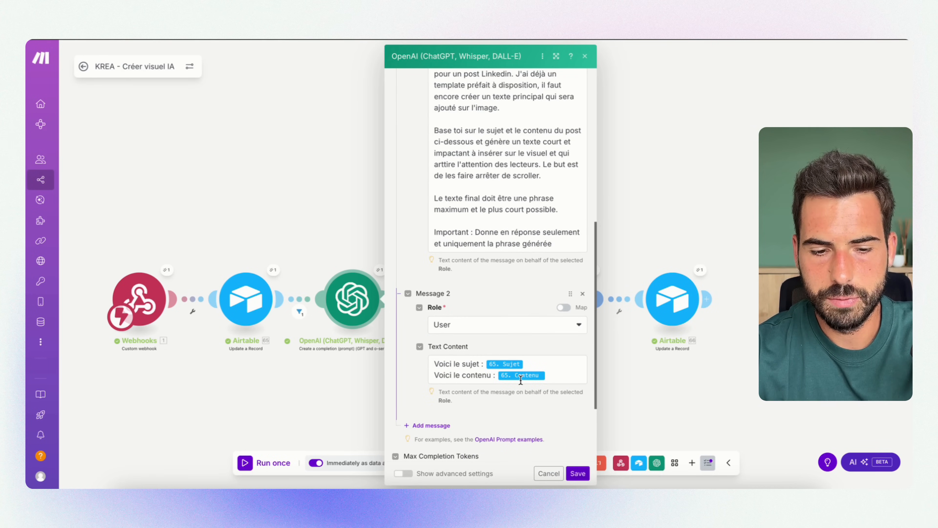
{"action": "scroll", "coordinate": [501, 413], "scroll_direction": "down", "scroll_amount": 2}
{"action": "scroll", "coordinate": [499, 408], "scroll_direction": "down", "scroll_amount": 1}
{"action": "left_click", "coordinate": [534, 287]}
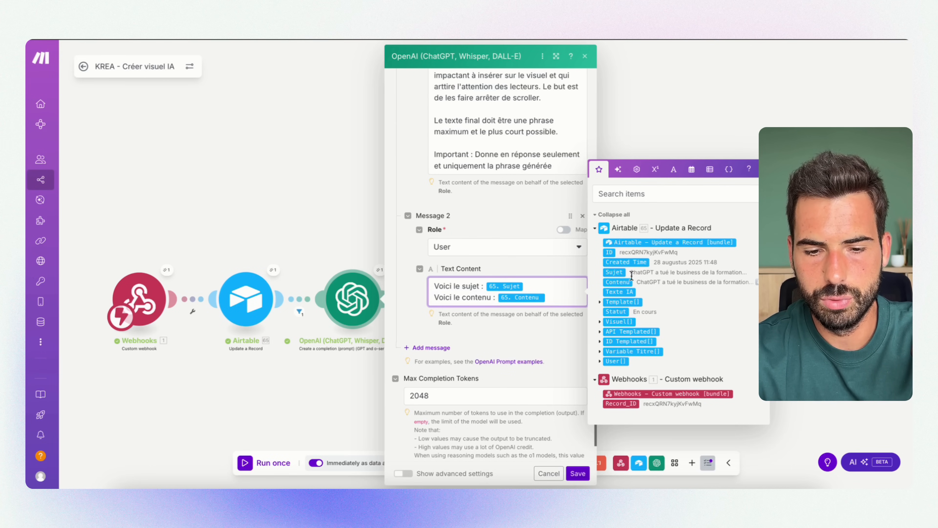
{"action": "left_click", "coordinate": [234, 186]}
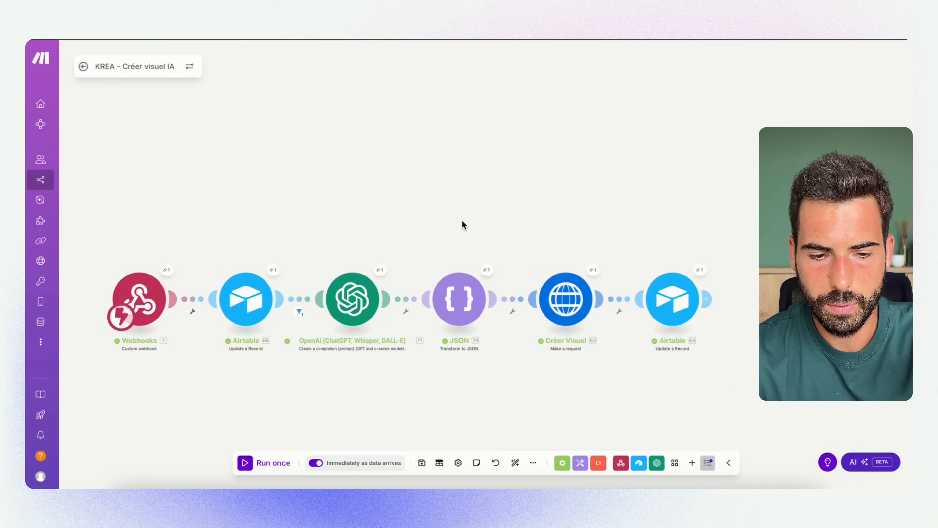
Check the JSON module's Object mapping against the Message Content in the OpenAI module's run output
{"action": "scroll", "coordinate": [390, 214], "scroll_direction": "right", "scroll_amount": 5}
{"action": "left_click", "coordinate": [374, 302]}
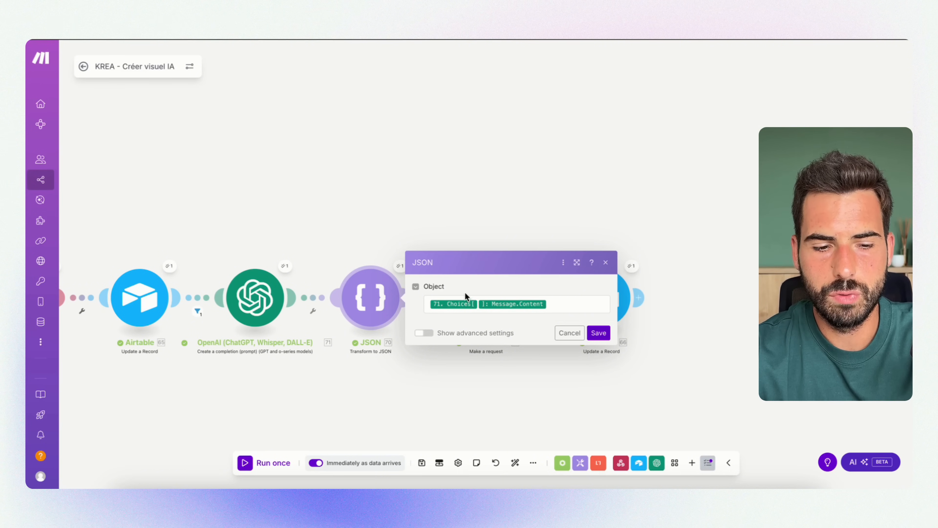
{"action": "left_click", "coordinate": [287, 266]}
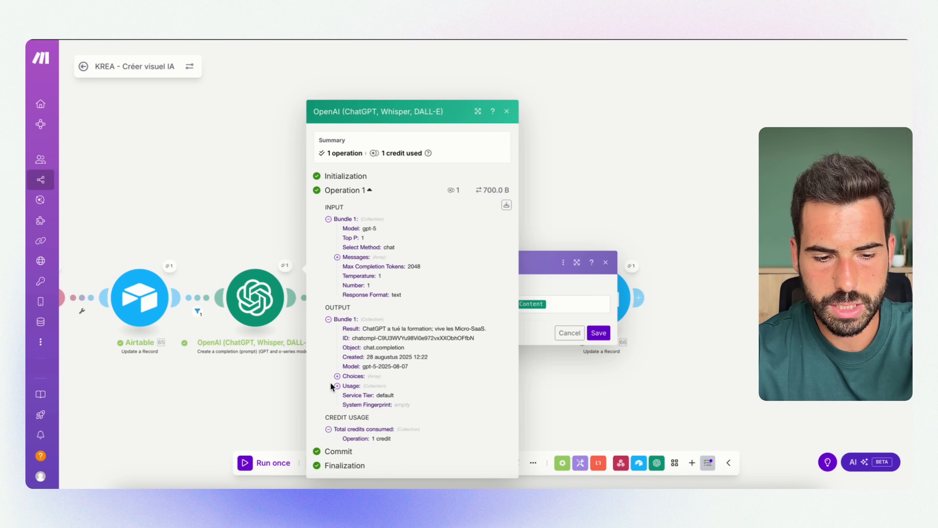
{"action": "left_click", "coordinate": [337, 376]}
{"action": "left_click", "coordinate": [346, 380]}
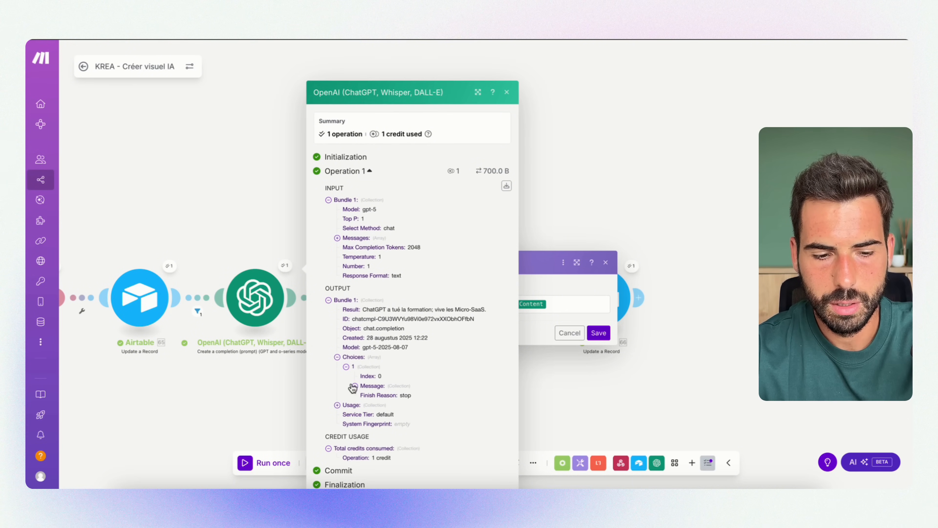
{"action": "left_click", "coordinate": [355, 386]}
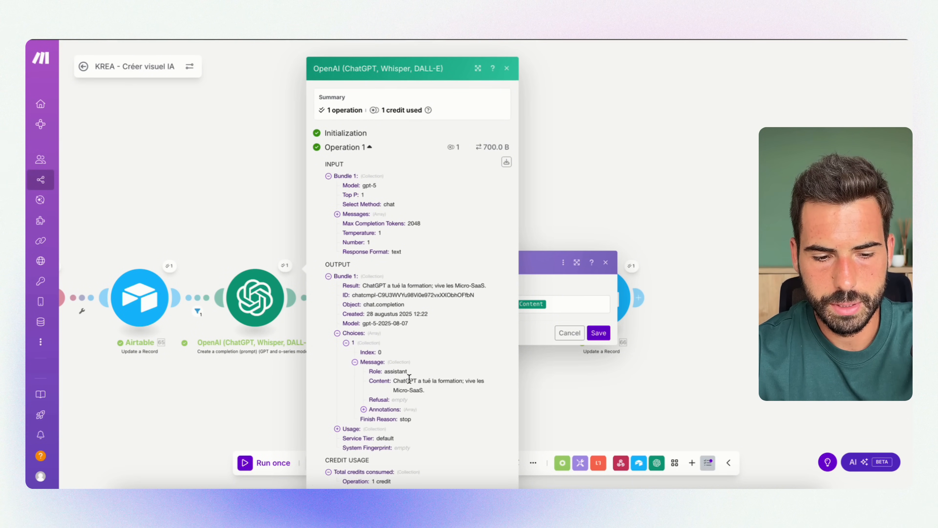
{"action": "left_click_drag", "start_coordinate": [478, 383], "coordinate": [437, 380]}
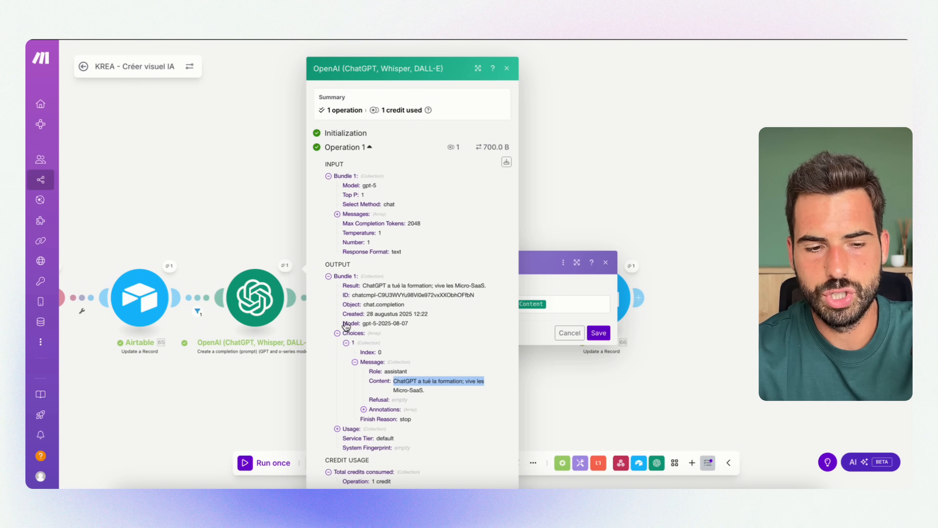
{"action": "left_click", "coordinate": [243, 193]}
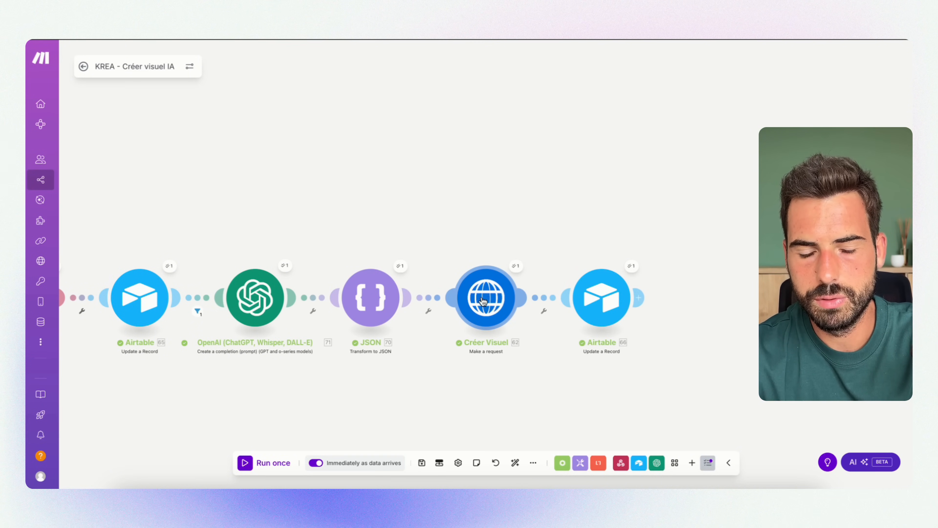
Review the Créer Visuel HTTP module's URL and method alongside Templated's API documentation on creating a render
{"action": "left_click", "coordinate": [482, 310]}
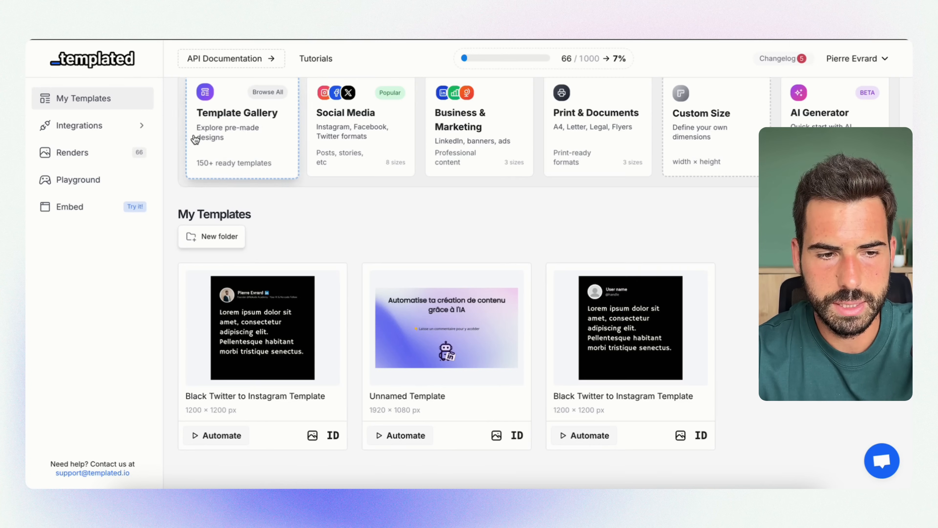
{"action": "scroll", "coordinate": [195, 139], "scroll_direction": "up", "scroll_amount": 3}
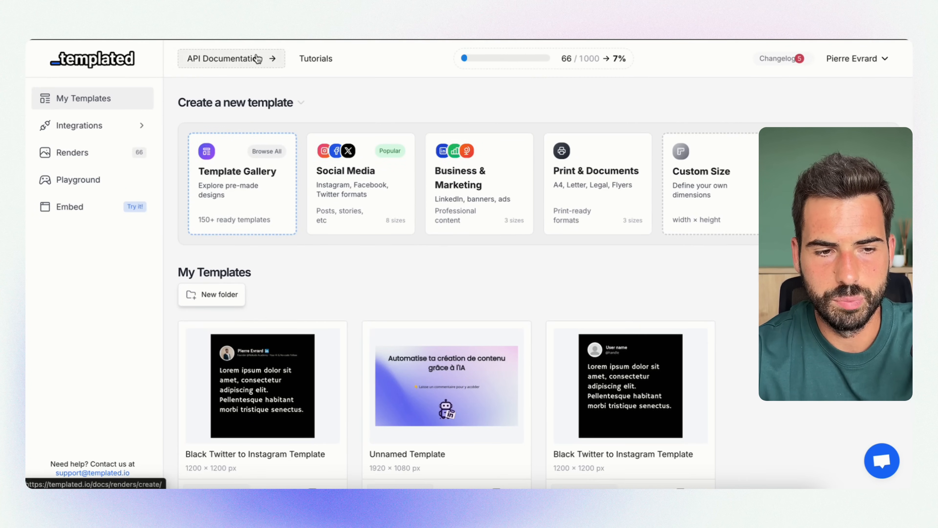
{"action": "left_click", "coordinate": [247, 61]}
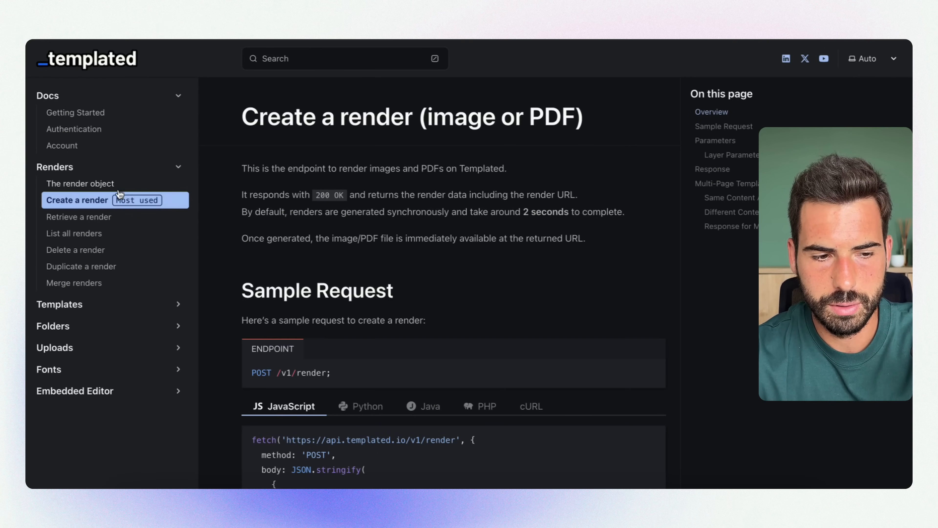
{"action": "mouse_move", "coordinate": [242, 111]}
{"action": "left_mouse_down"}
{"action": "mouse_move", "coordinate": [581, 113]}
{"action": "mouse_move", "coordinate": [241, 115]}
{"action": "left_mouse_up"}
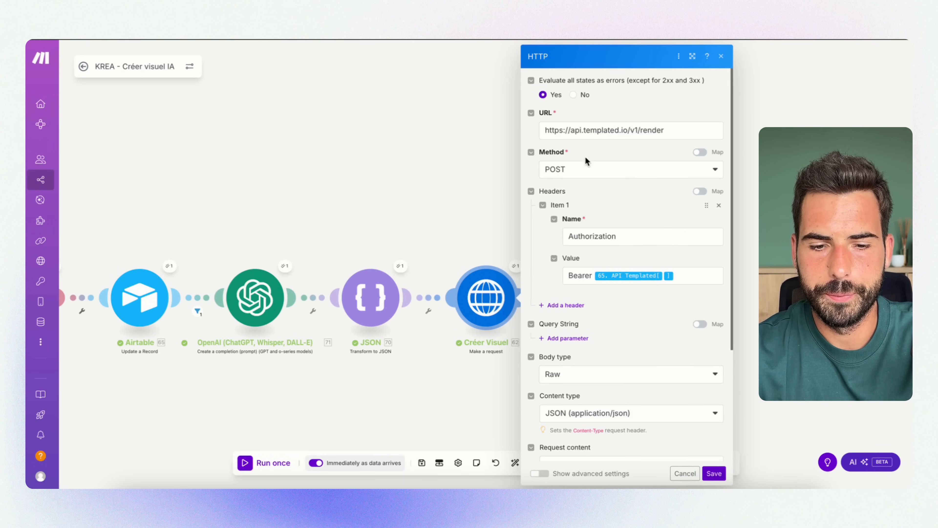
Review the HTTP module's Authorization header and its Bearer value mapped to API Templated
{"action": "scroll", "coordinate": [598, 232], "scroll_direction": "down", "scroll_amount": 3}
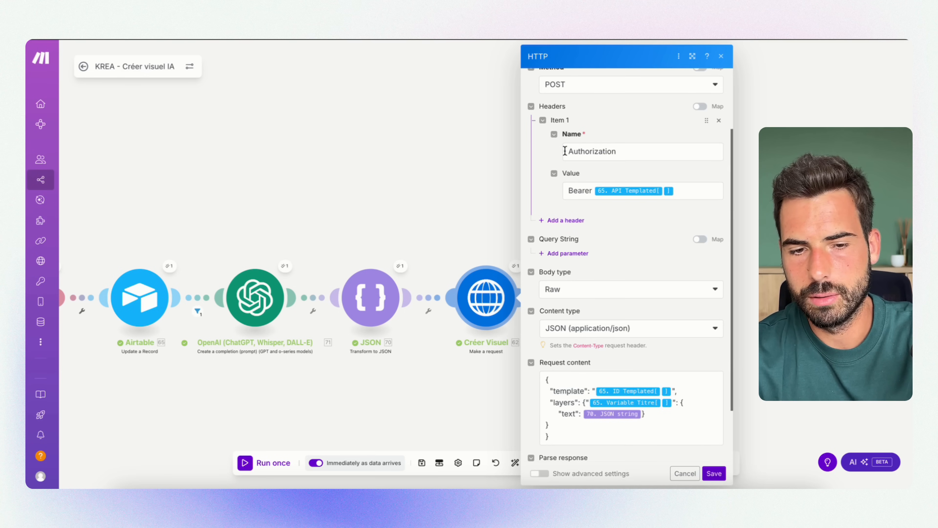
{"action": "left_click", "coordinate": [564, 150]}
{"action": "left_click_drag", "start_coordinate": [678, 191], "coordinate": [582, 188]}
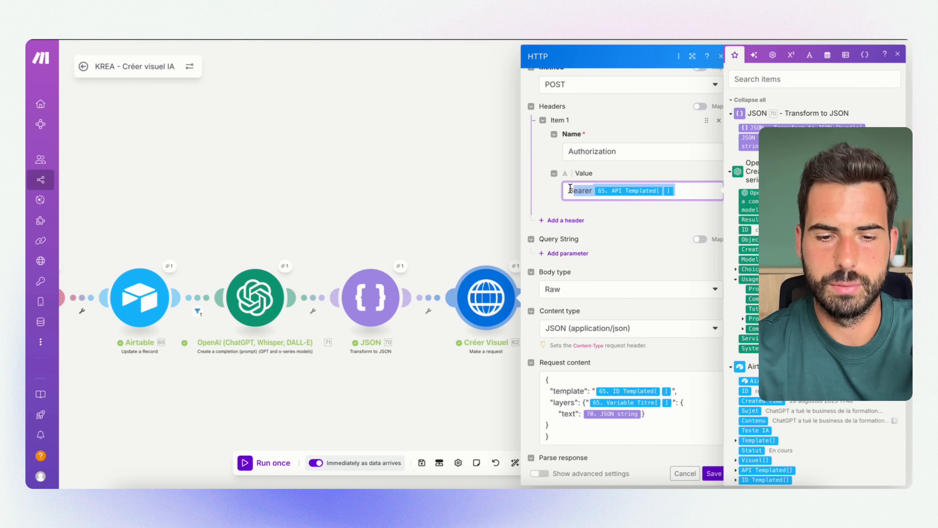
{"action": "left_click", "coordinate": [630, 224]}
{"action": "scroll", "coordinate": [631, 224], "scroll_direction": "down", "scroll_amount": 2}
{"action": "left_click", "coordinate": [685, 120]}
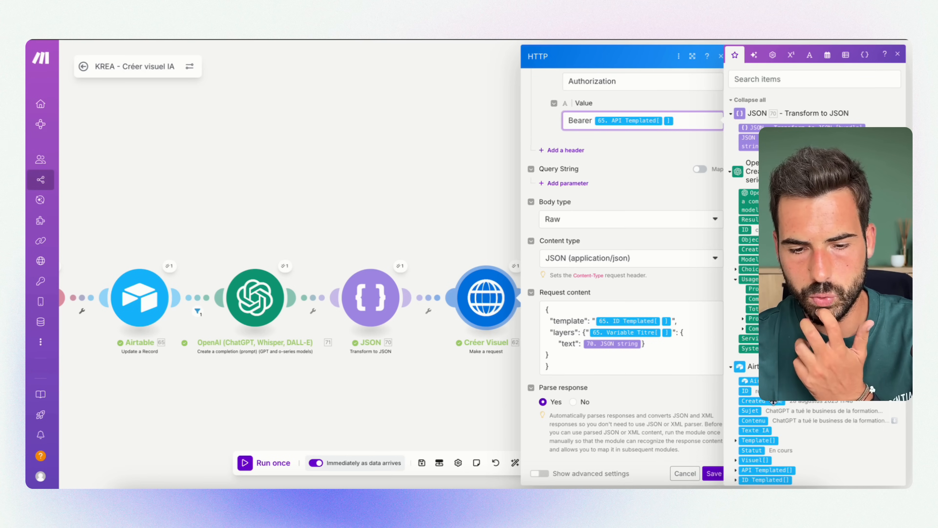
{"action": "left_click", "coordinate": [639, 298]}
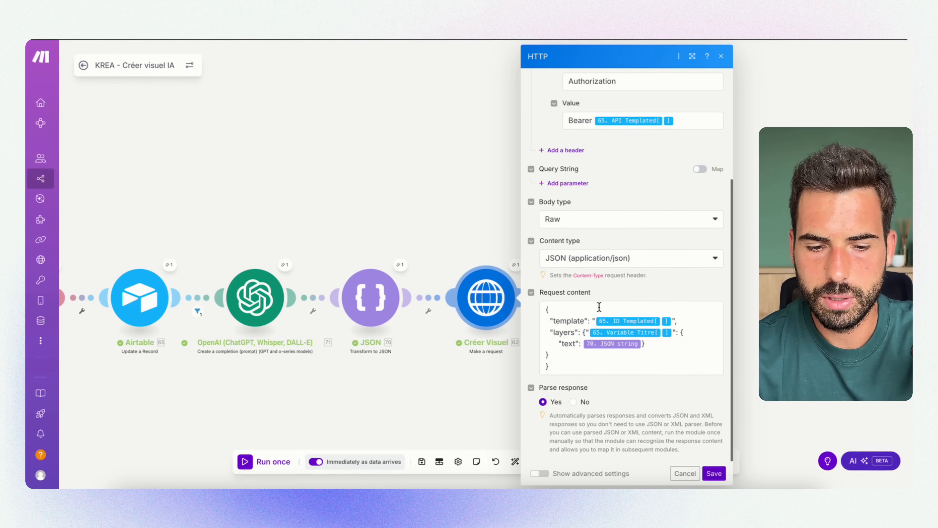
Examine the HTTP request content's template, layers and text entries with their ID Templated, Variable Titre and JSON string mappings
{"action": "double_click", "coordinate": [556, 322]}
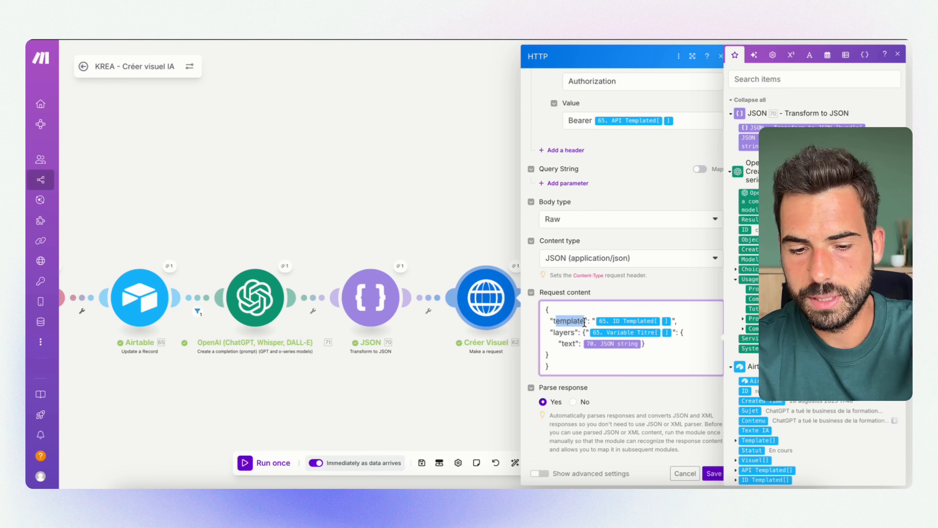
{"action": "left_click", "coordinate": [641, 321]}
{"action": "left_click_drag", "start_coordinate": [688, 332], "coordinate": [596, 333]}
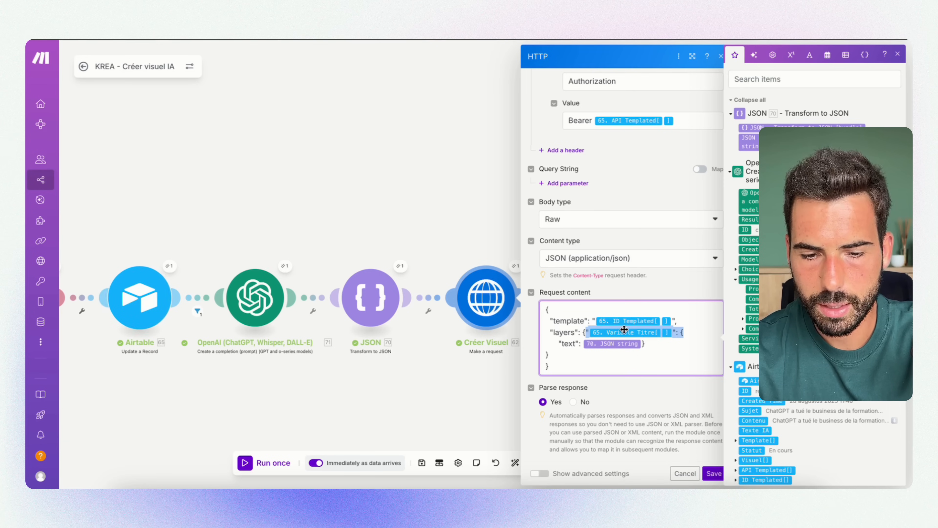
{"action": "mouse_move", "coordinate": [628, 331]}
{"action": "left_click", "coordinate": [646, 346]}
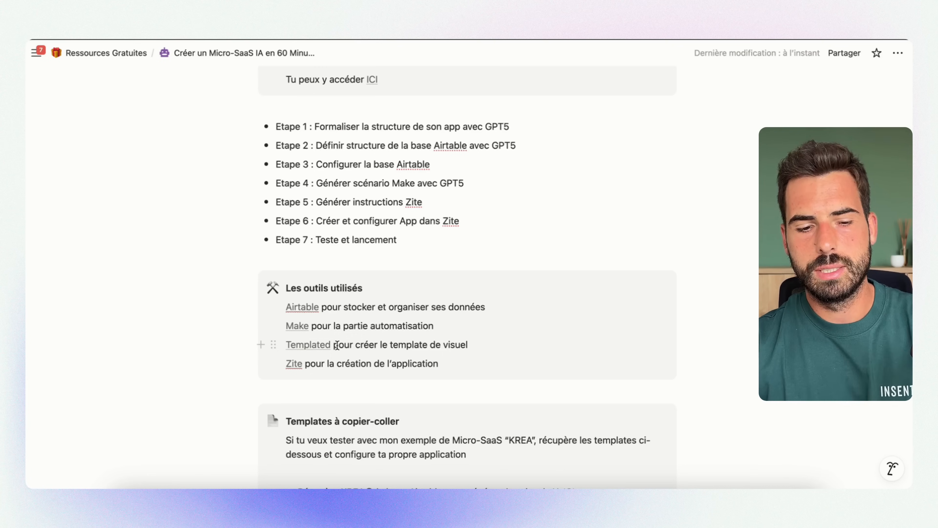
Switch to Templated, open the personalised Black Twitter to Instagram Template and inspect its text, photo, name and handle layers
{"action": "left_click_drag", "start_coordinate": [334, 344], "coordinate": [461, 345]}
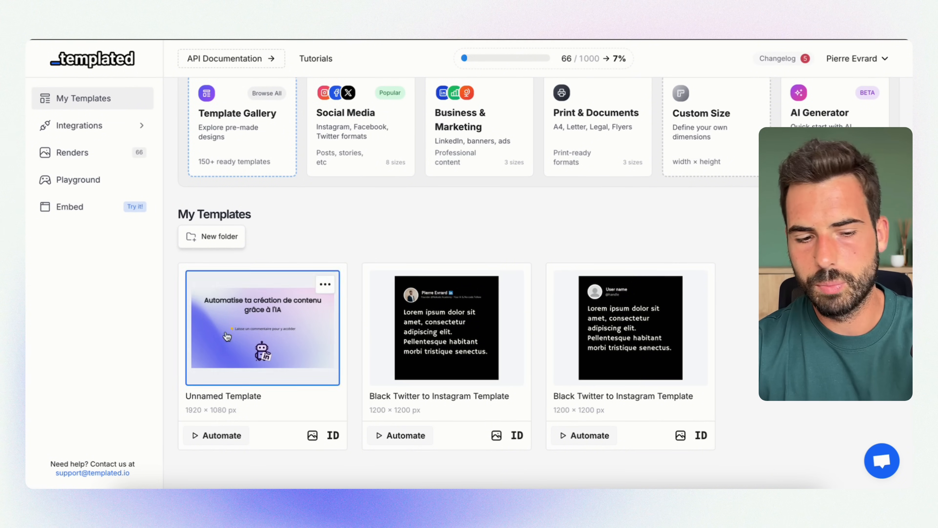
{"action": "left_click", "coordinate": [462, 340]}
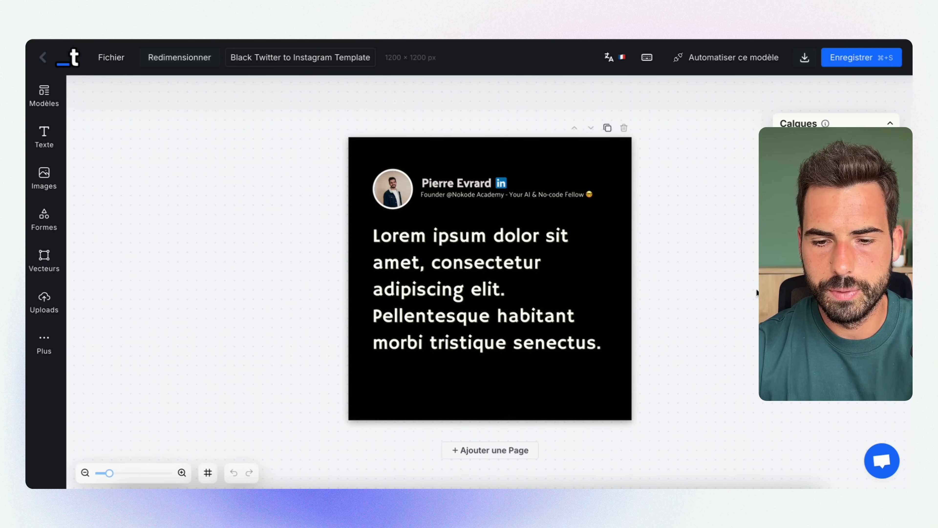
{"action": "left_click", "coordinate": [480, 253]}
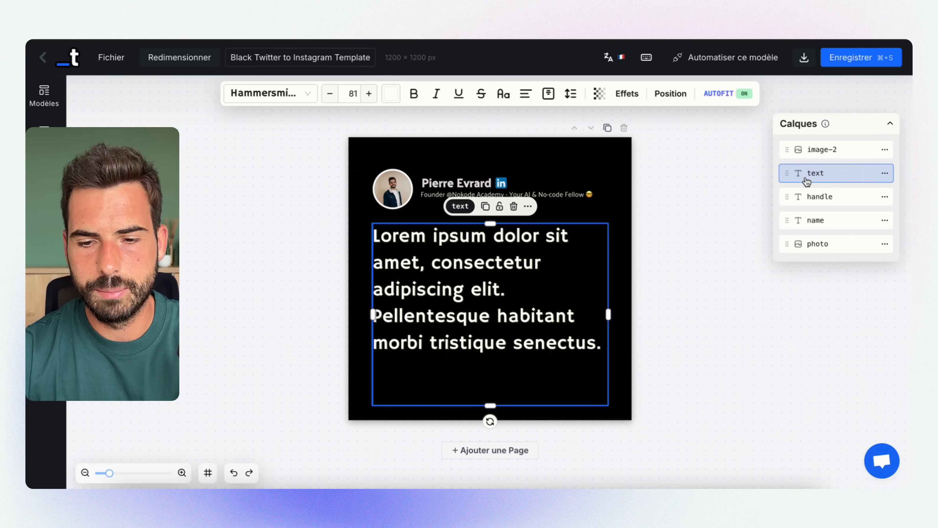
{"action": "left_click", "coordinate": [403, 189]}
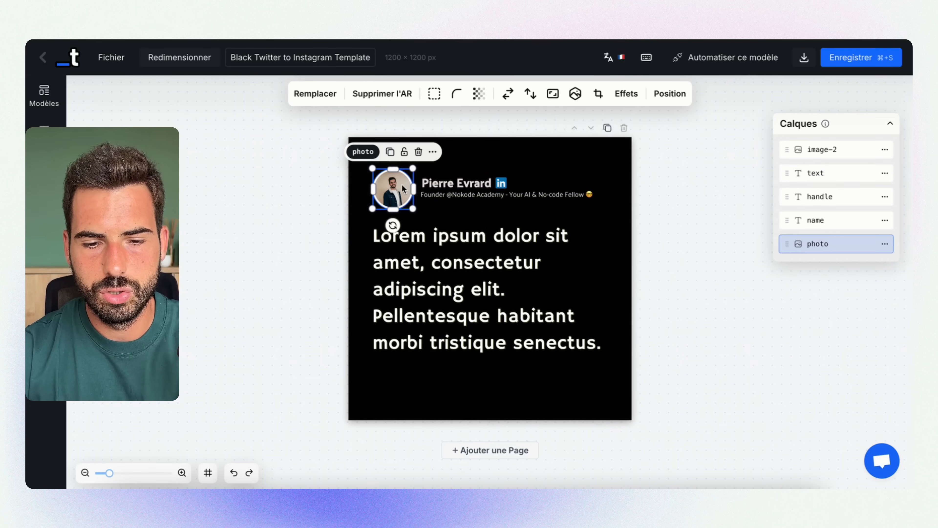
{"action": "left_click", "coordinate": [543, 185]}
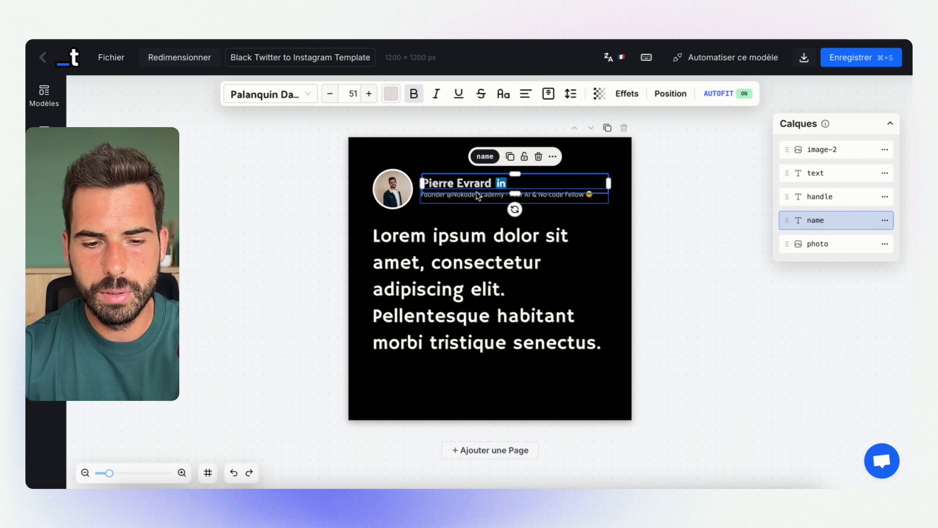
{"action": "left_click", "coordinate": [840, 196]}
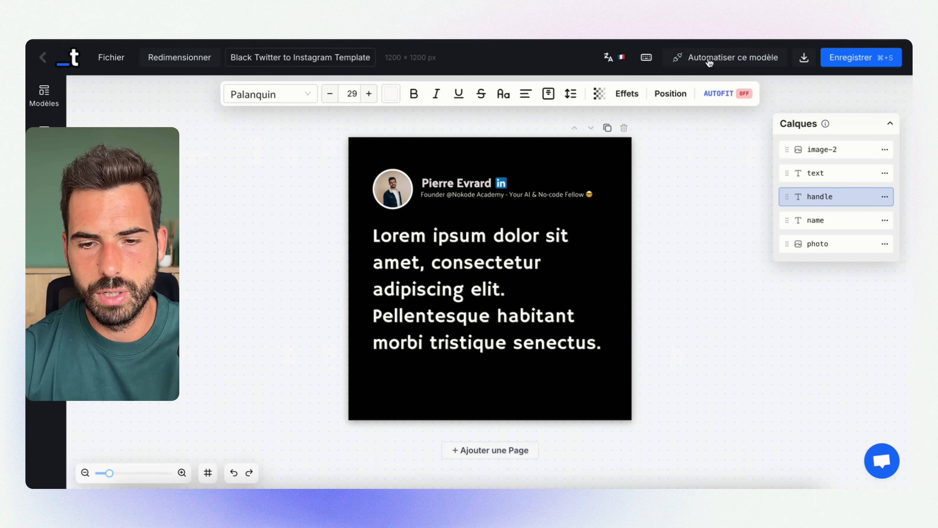
Open the template's API integration page with its sample request and mask the displayed API key
{"action": "left_click", "coordinate": [743, 59]}
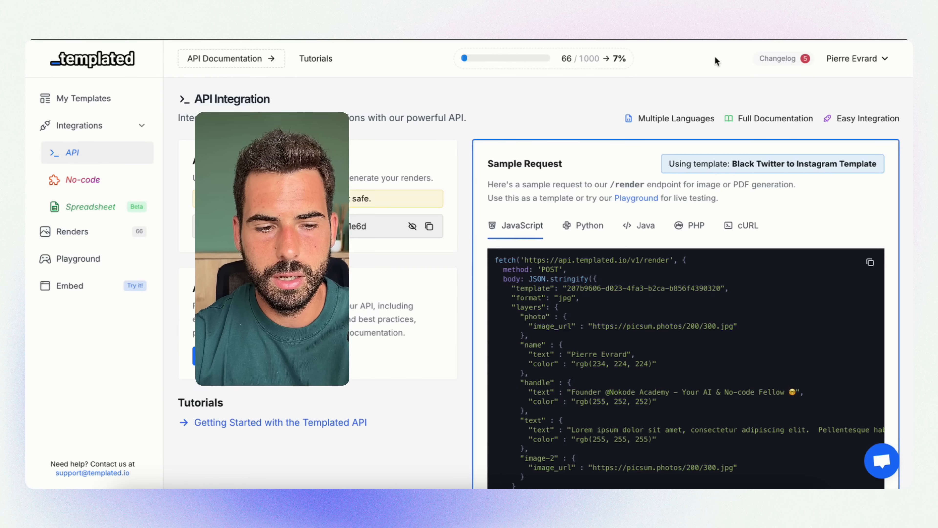
{"action": "left_click", "coordinate": [412, 226]}
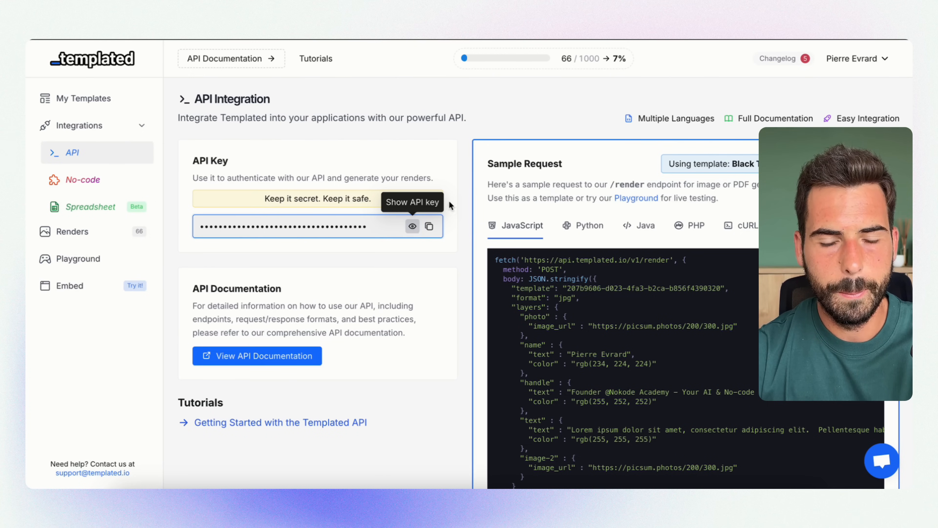
Copy the template ID of the 1920 × 1080 px Unnamed Template from My Templates
{"action": "left_click", "coordinate": [91, 102]}
{"action": "scroll", "coordinate": [421, 301], "scroll_direction": "down", "scroll_amount": 2}
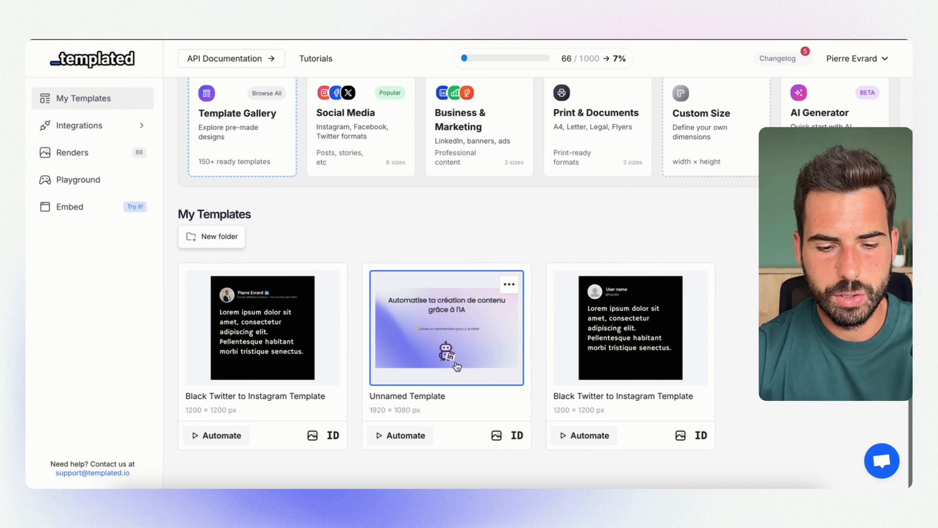
{"action": "left_click", "coordinate": [517, 436]}
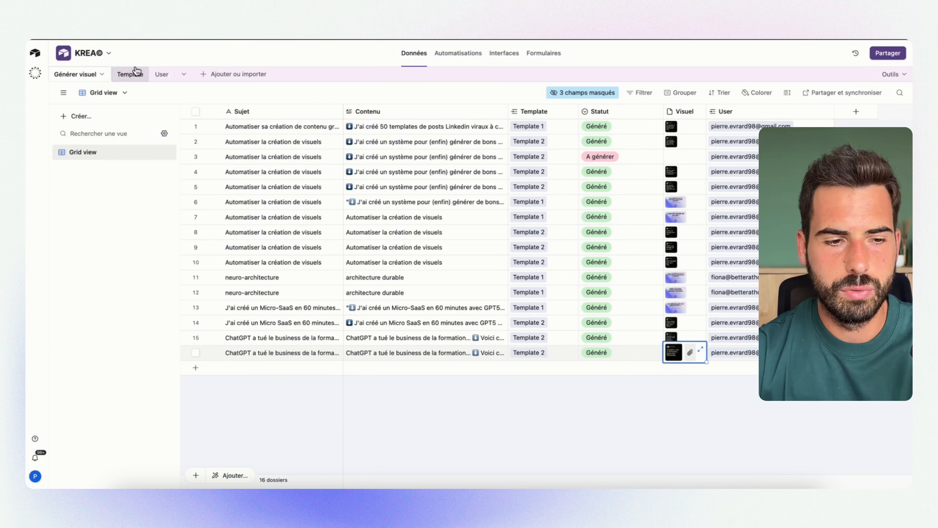
Switch to Airtable and check the API Templated and ID Templated fields in the KREA© base's Template table
{"action": "left_click", "coordinate": [135, 72]}
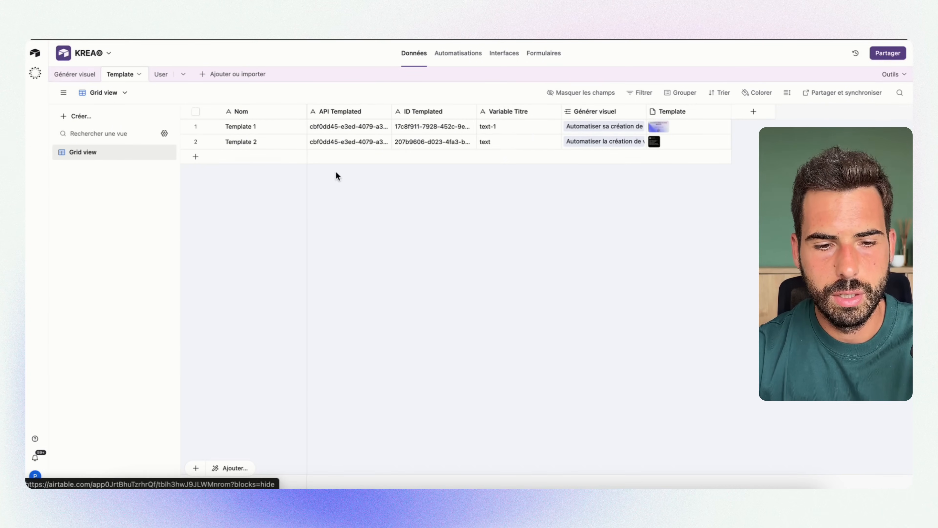
{"action": "left_click", "coordinate": [360, 129]}
{"action": "left_click", "coordinate": [403, 130]}
{"action": "left_click", "coordinate": [383, 146]}
{"action": "left_click", "coordinate": [461, 197]}
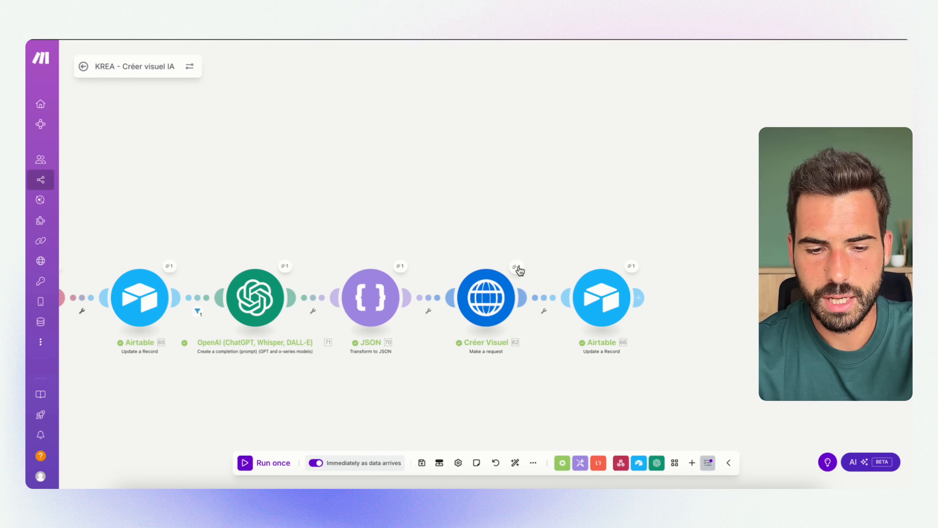
Inspect the Créer Visuel module's run data, expanding the output Data to find the rendered image's URL
{"action": "left_click", "coordinate": [516, 266]}
{"action": "scroll", "coordinate": [578, 406], "scroll_direction": "down", "scroll_amount": 3}
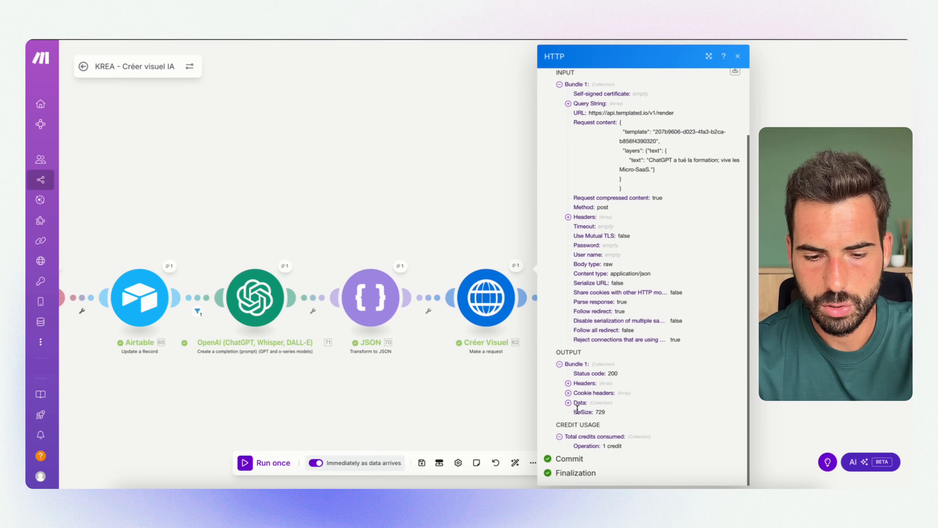
{"action": "left_click", "coordinate": [568, 403]}
{"action": "scroll", "coordinate": [612, 407], "scroll_direction": "down", "scroll_amount": 4}
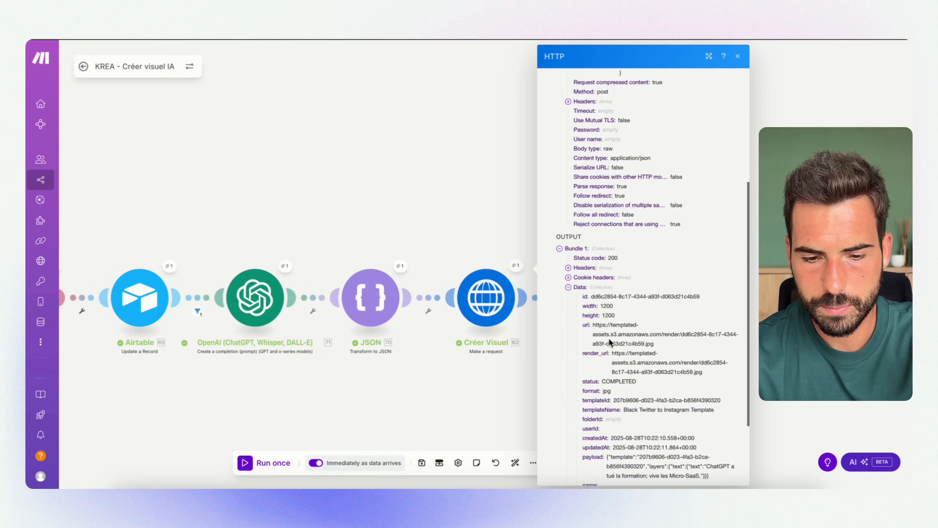
{"action": "left_click_drag", "start_coordinate": [592, 325], "coordinate": [674, 355]}
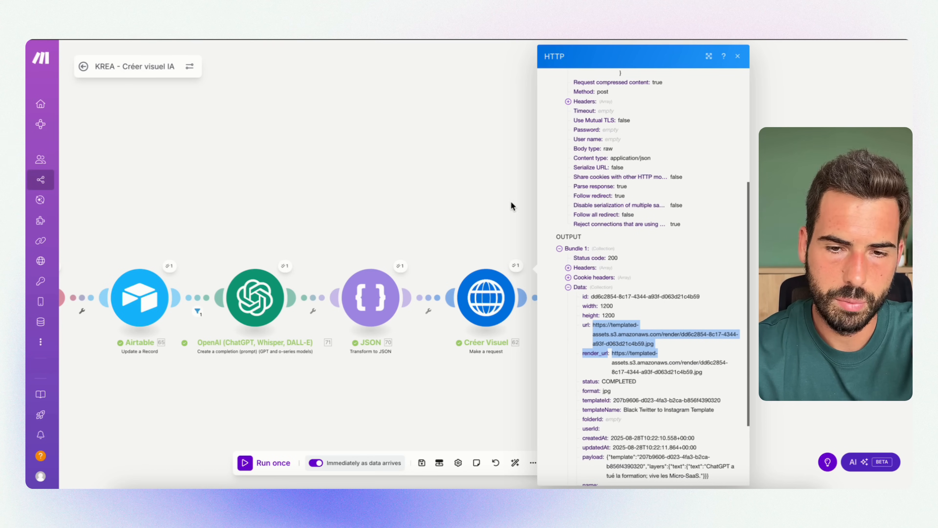
{"action": "left_click", "coordinate": [739, 60]}
Review the last Airtable module's Record ID, Statut and Visuel file URL and file name mappings
{"action": "left_click_drag", "start_coordinate": [638, 215], "coordinate": [507, 233]}
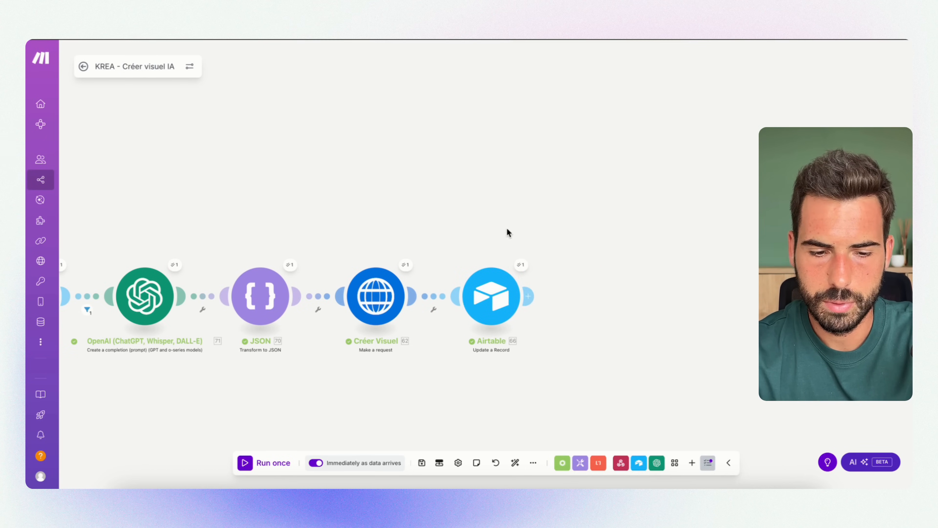
{"action": "left_click", "coordinate": [484, 295]}
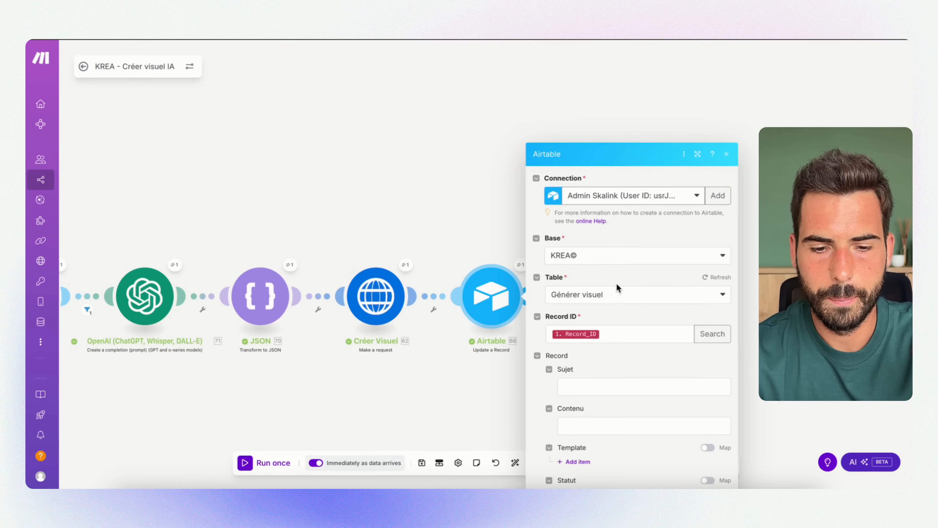
{"action": "scroll", "coordinate": [623, 297], "scroll_direction": "down", "scroll_amount": 5}
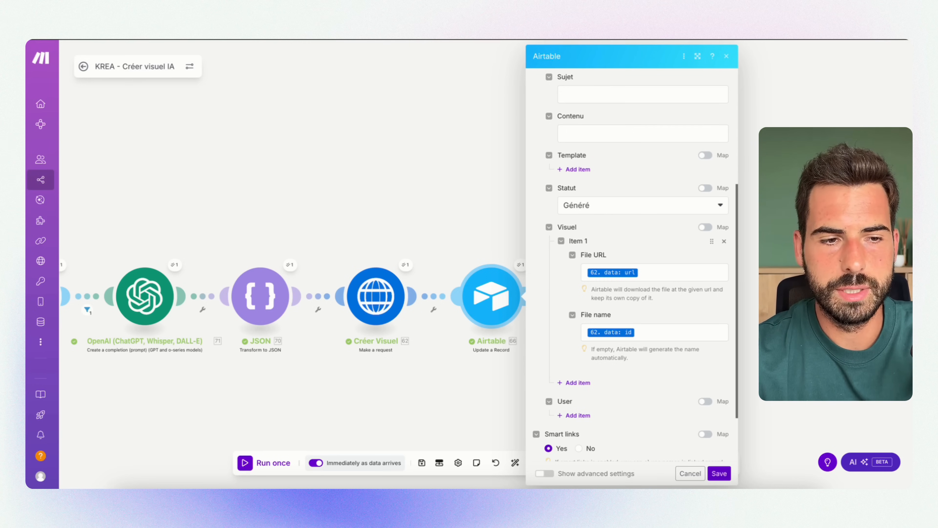
Close the Airtable module's settings and switch to the Notion checklist to highlight Etape 5, Générer instructions Zite
{"action": "left_click", "coordinate": [305, 135]}
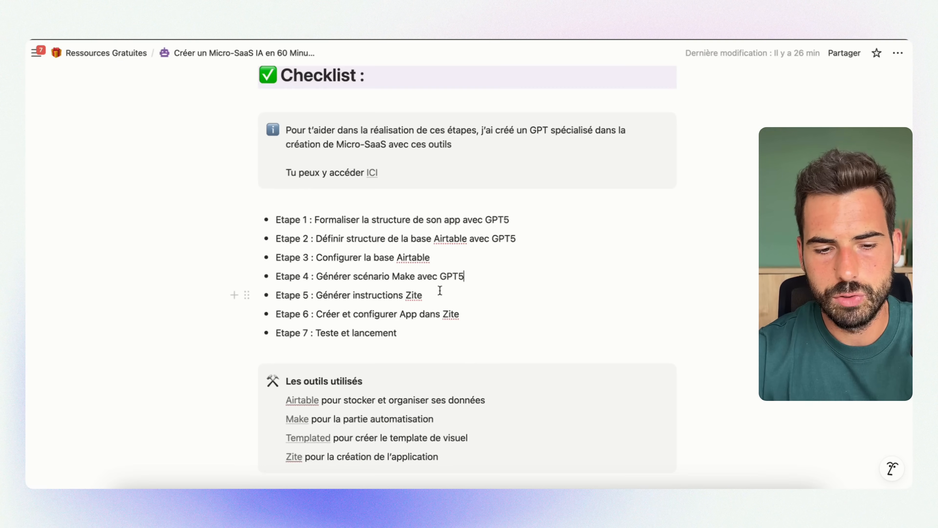
{"action": "left_click_drag", "start_coordinate": [422, 295], "coordinate": [316, 295]}
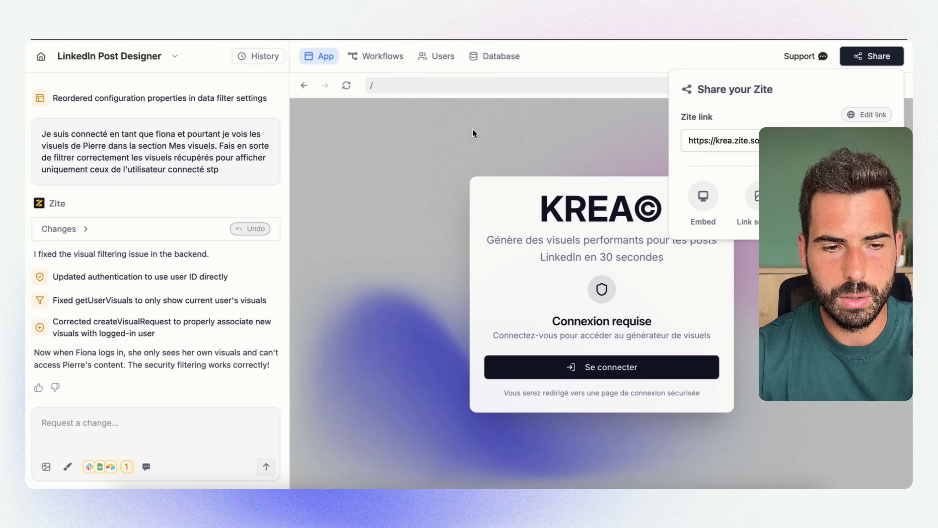
{"action": "left_click", "coordinate": [473, 133]}
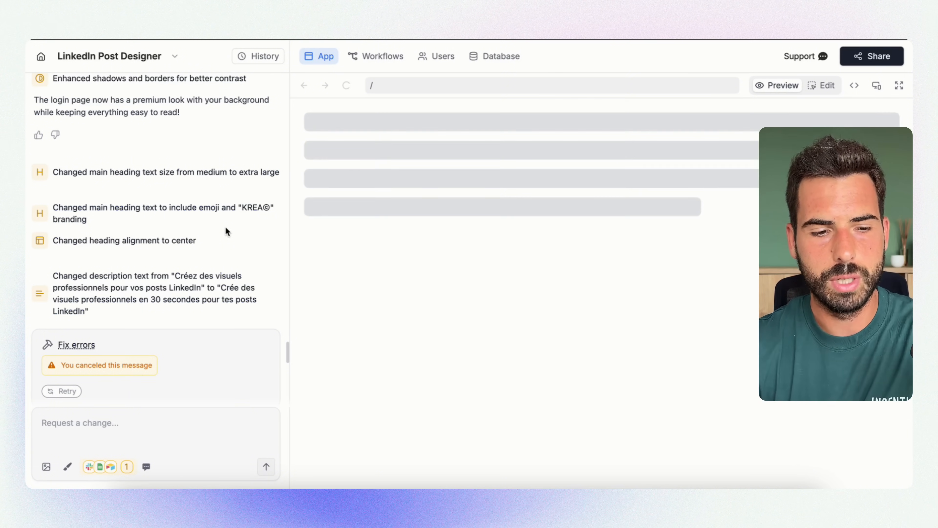
Switch to Zite and review the LinkedIn Post Designer's chat history of change requests, through to the user visuals filtering request
{"action": "scroll", "coordinate": [226, 228], "scroll_direction": "up", "scroll_amount": 1}
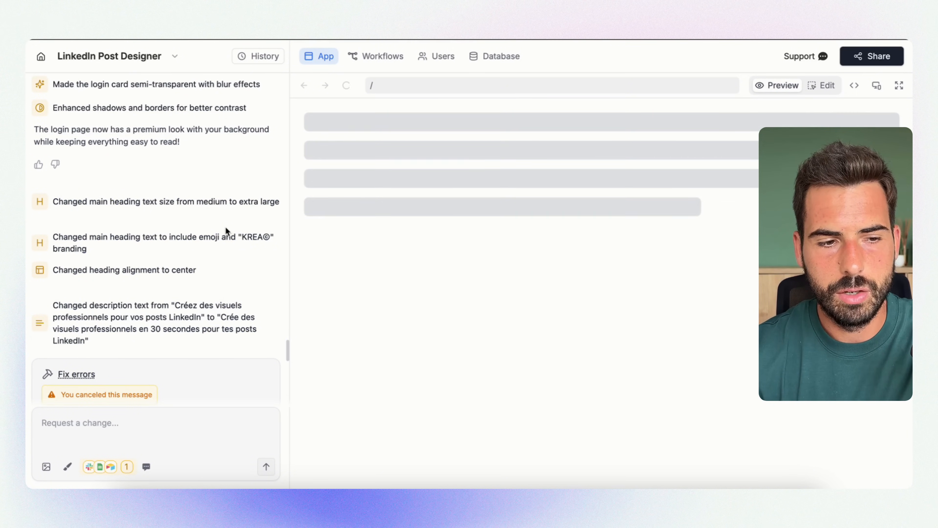
{"action": "scroll", "coordinate": [225, 227], "scroll_direction": "up", "scroll_amount": 2}
{"action": "scroll", "coordinate": [225, 227], "scroll_direction": "up", "scroll_amount": 20}
{"action": "scroll", "coordinate": [226, 226], "scroll_direction": "down", "scroll_amount": 20}
{"action": "scroll", "coordinate": [225, 228], "scroll_direction": "down", "scroll_amount": 3}
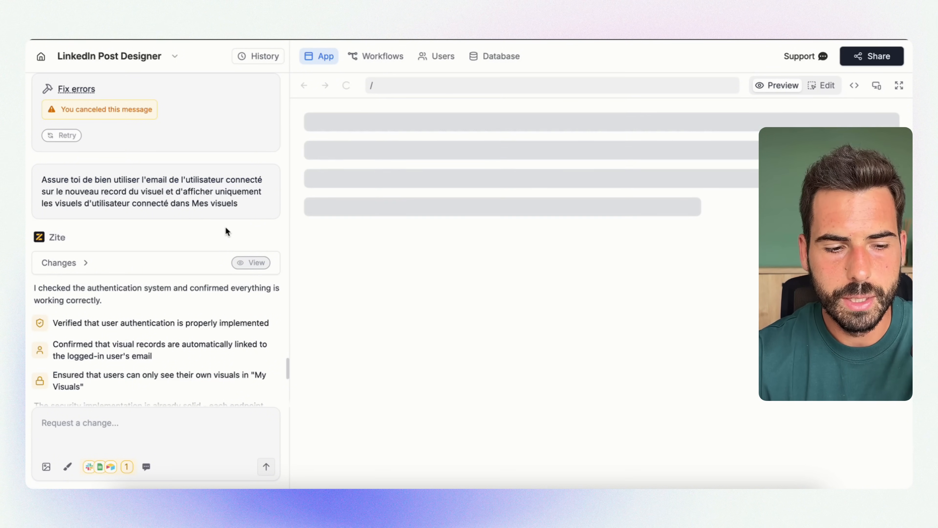
{"action": "scroll", "coordinate": [226, 228], "scroll_direction": "down", "scroll_amount": 2}
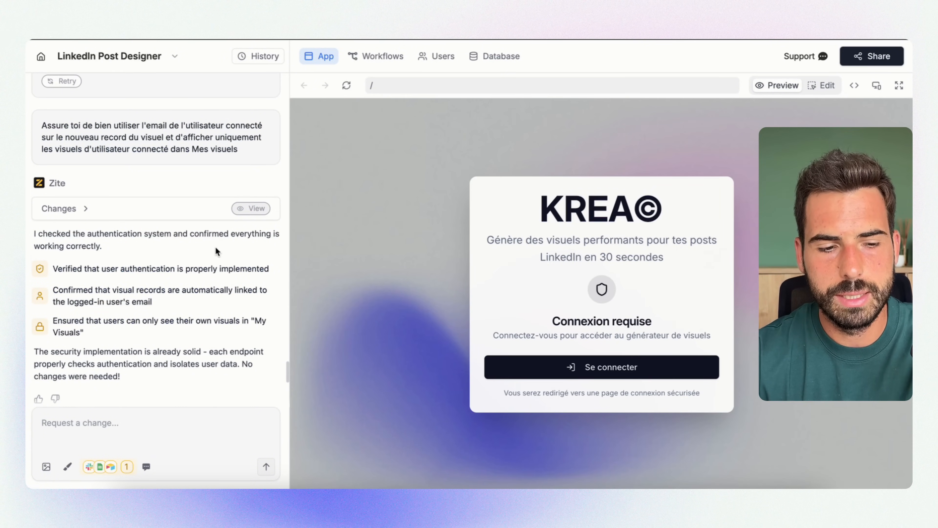
{"action": "scroll", "coordinate": [177, 318], "scroll_direction": "down", "scroll_amount": 5}
{"action": "scroll", "coordinate": [177, 316], "scroll_direction": "down", "scroll_amount": 6}
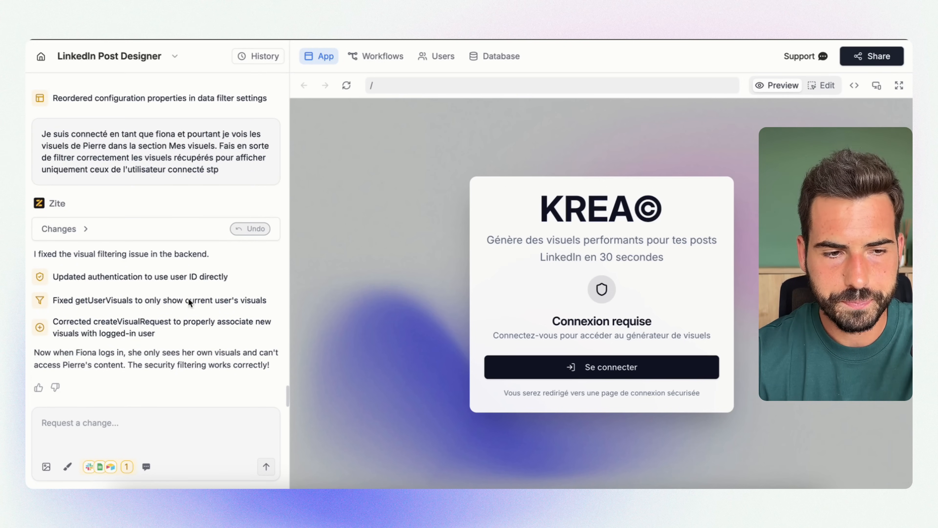
Browse the app's integrations, checking the Airtable connection and the available popular apps and widgets, and close the list
{"action": "left_click", "coordinate": [111, 467]}
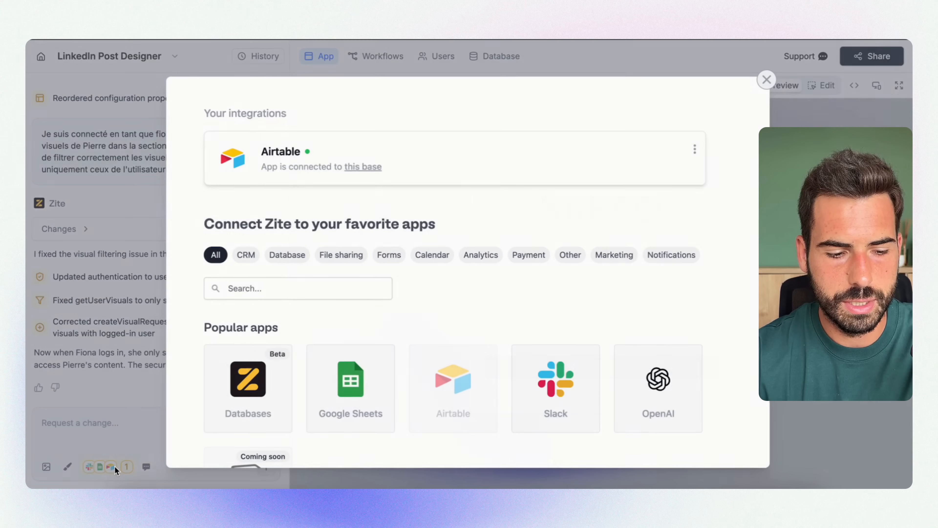
{"action": "scroll", "coordinate": [411, 230], "scroll_direction": "down", "scroll_amount": 4}
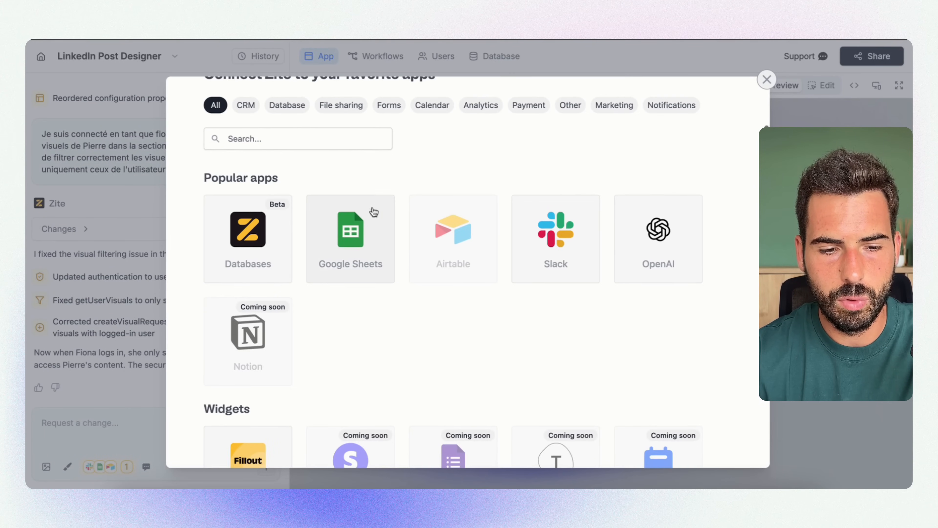
{"action": "scroll", "coordinate": [461, 226], "scroll_direction": "down", "scroll_amount": 1}
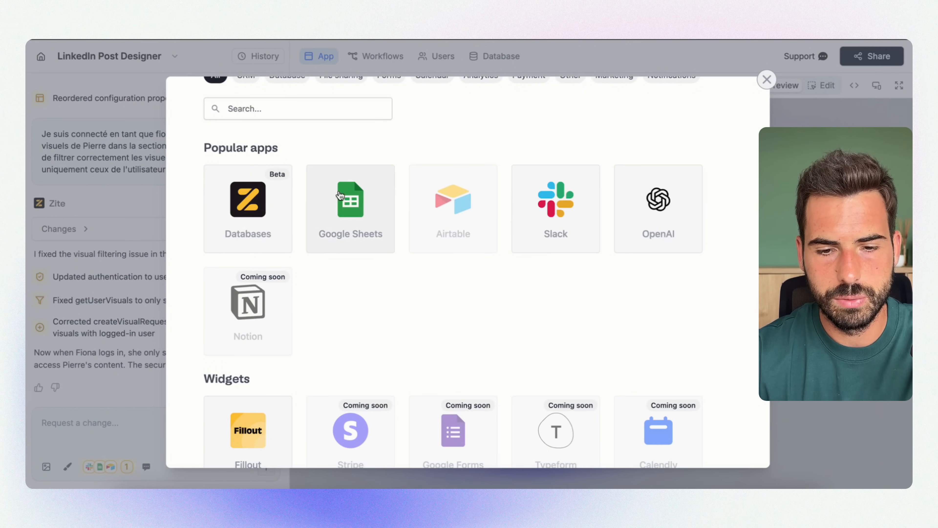
{"action": "scroll", "coordinate": [250, 205], "scroll_direction": "up", "scroll_amount": 1}
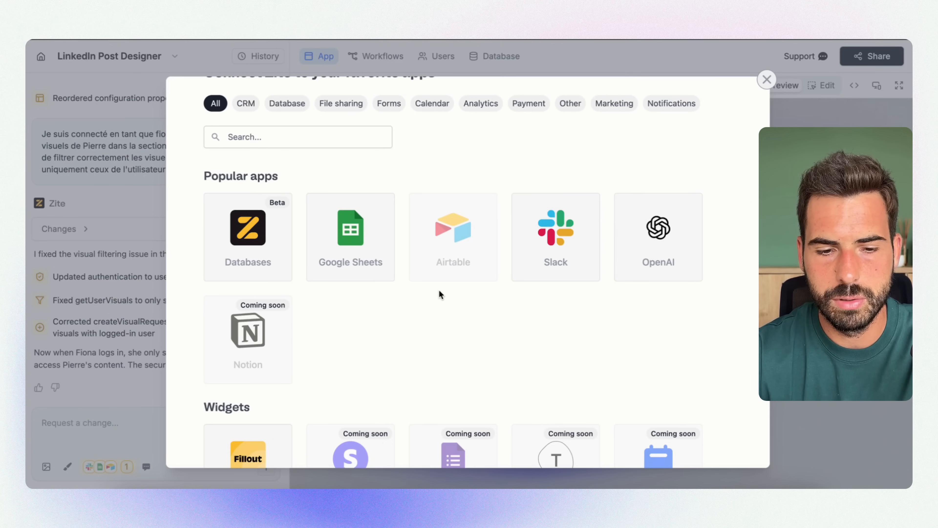
{"action": "scroll", "coordinate": [439, 291], "scroll_direction": "up", "scroll_amount": 3}
{"action": "scroll", "coordinate": [439, 290], "scroll_direction": "up", "scroll_amount": 2}
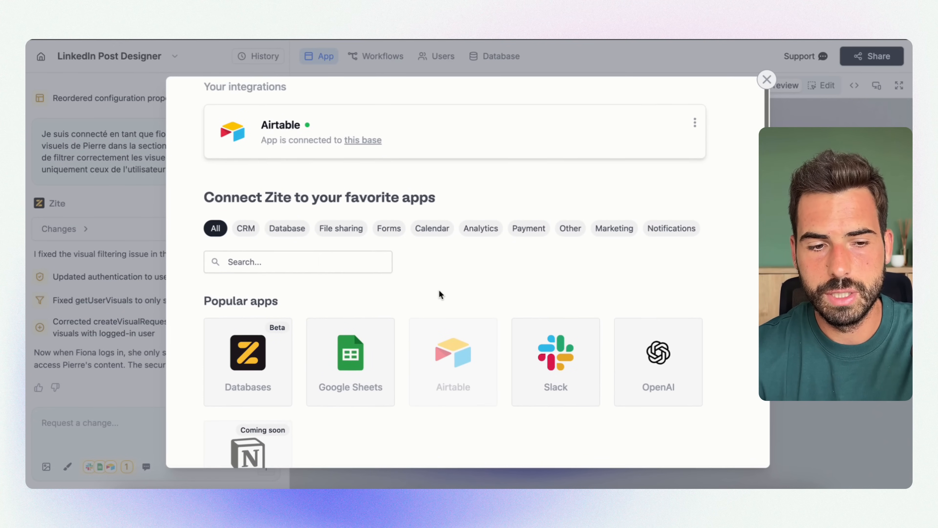
{"action": "left_click", "coordinate": [111, 228]}
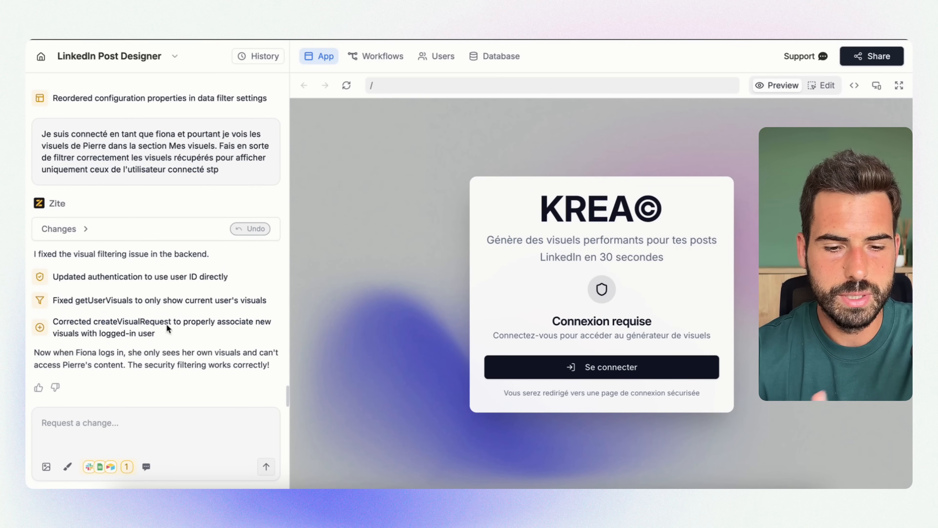
{"action": "scroll", "coordinate": [394, 324], "scroll_direction": "down", "scroll_amount": 2}
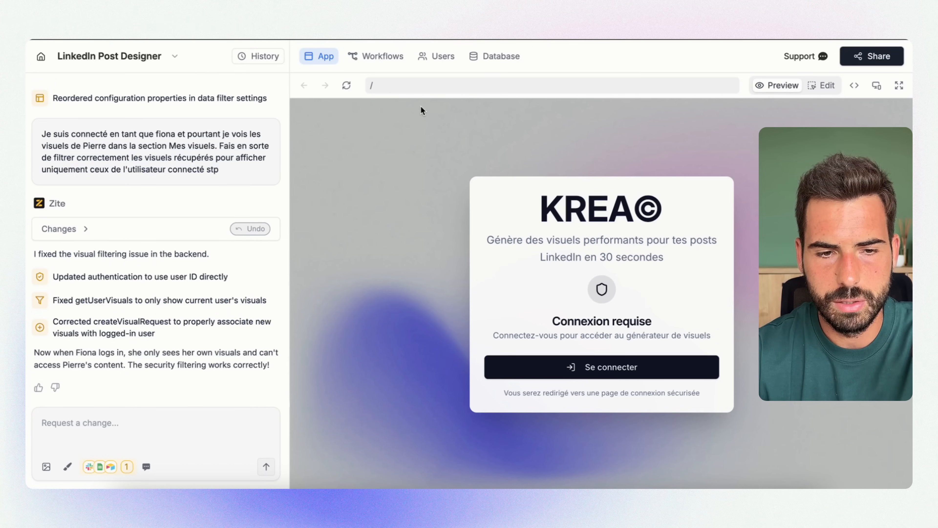
Inspect the Get User Visuals workflow and the User filter in its Airtable step, leaving the settings as they are
{"action": "left_click", "coordinate": [382, 56]}
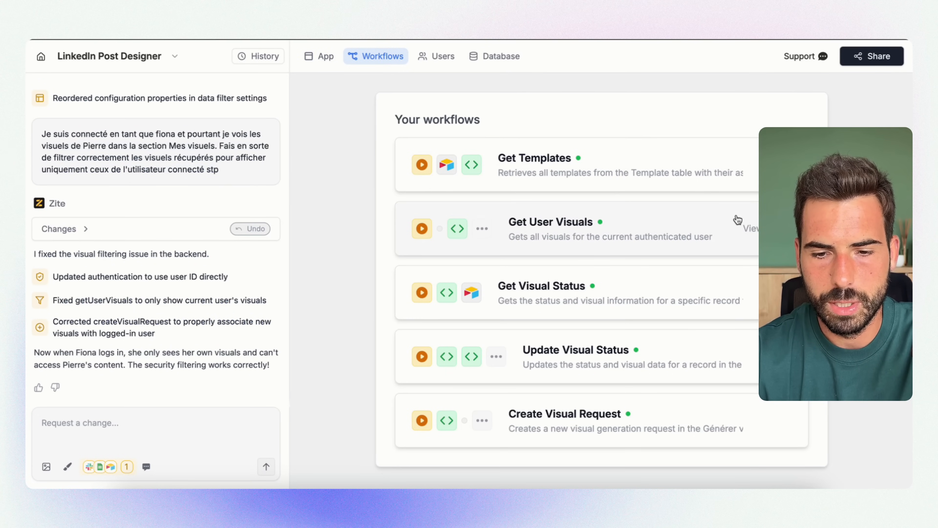
{"action": "left_click", "coordinate": [751, 229]}
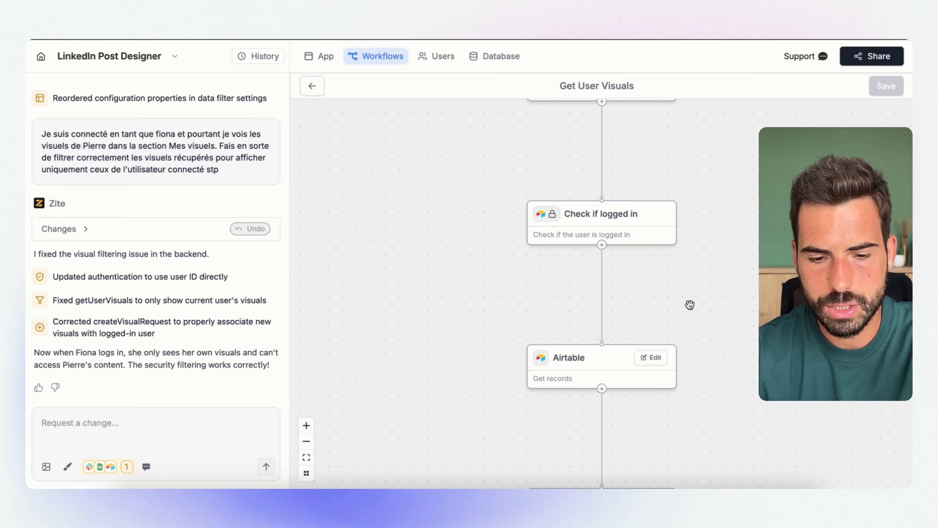
{"action": "scroll", "coordinate": [689, 304], "scroll_direction": "down", "scroll_amount": 5}
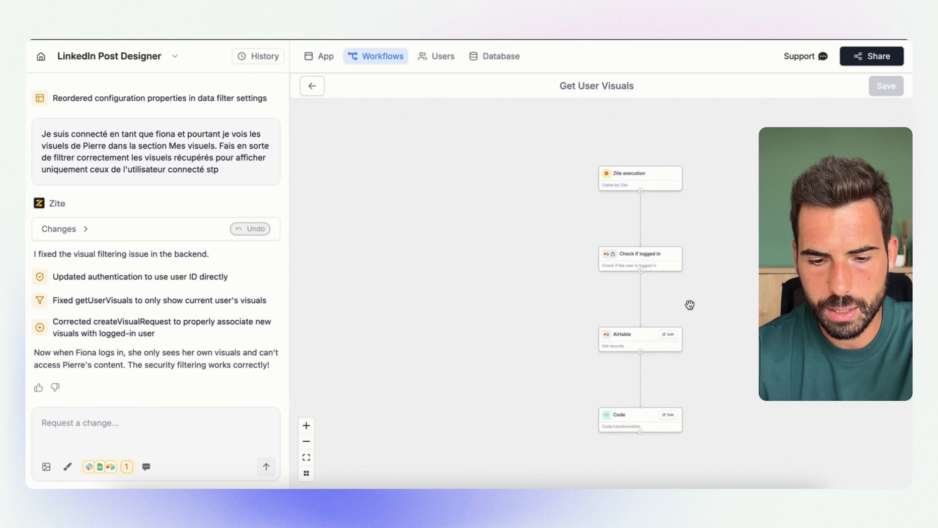
{"action": "scroll", "coordinate": [690, 305], "scroll_direction": "up", "scroll_amount": 2}
{"action": "left_click", "coordinate": [664, 348]}
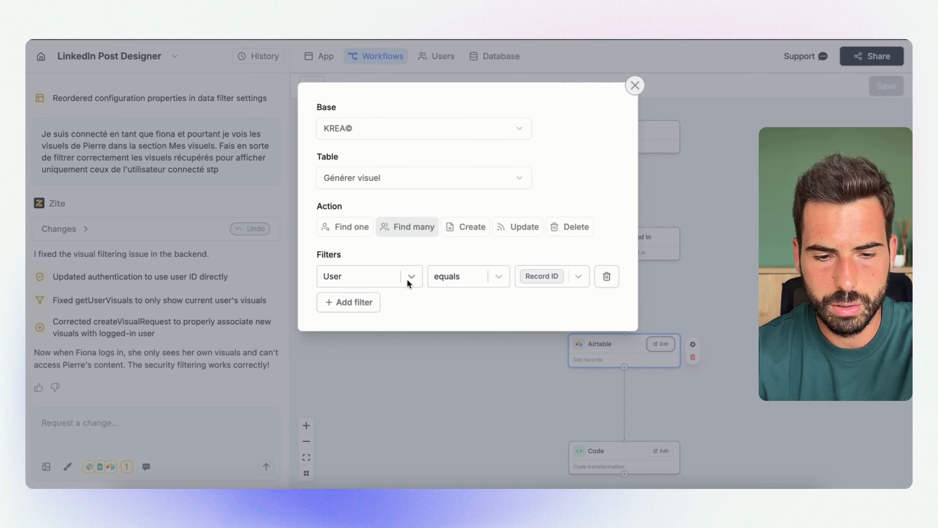
{"action": "left_click", "coordinate": [567, 277]}
{"action": "left_click", "coordinate": [616, 250]}
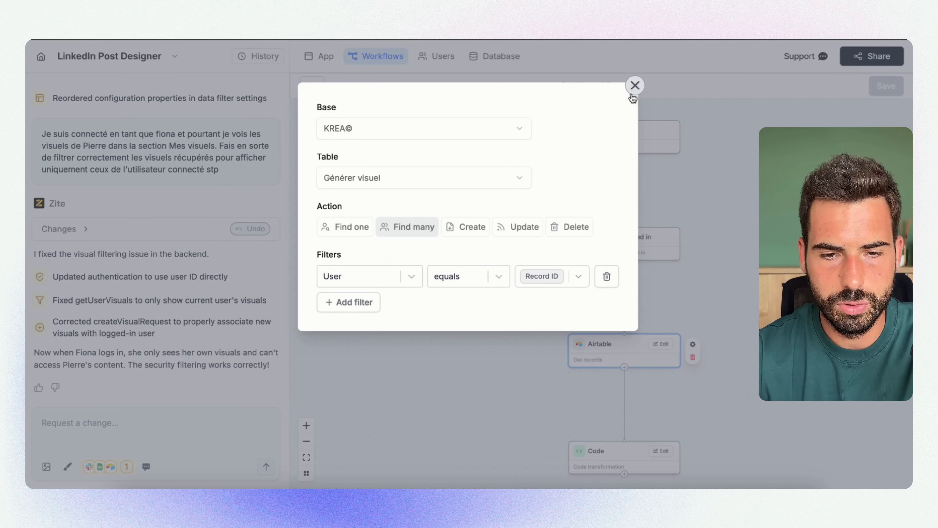
{"action": "left_click", "coordinate": [635, 86]}
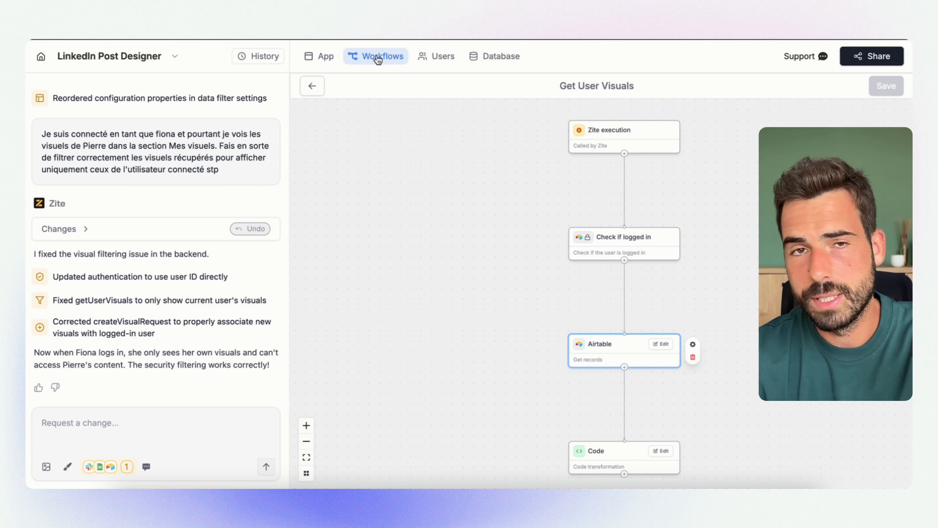
Set the KREA© heading's font size to 48 on the app's login page and save the edit
{"action": "left_click", "coordinate": [324, 60]}
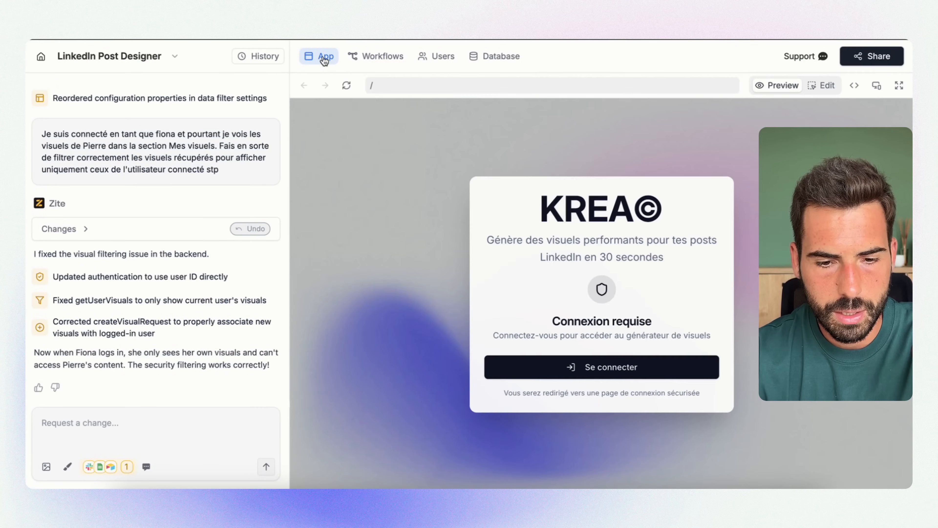
{"action": "left_click", "coordinate": [827, 86]}
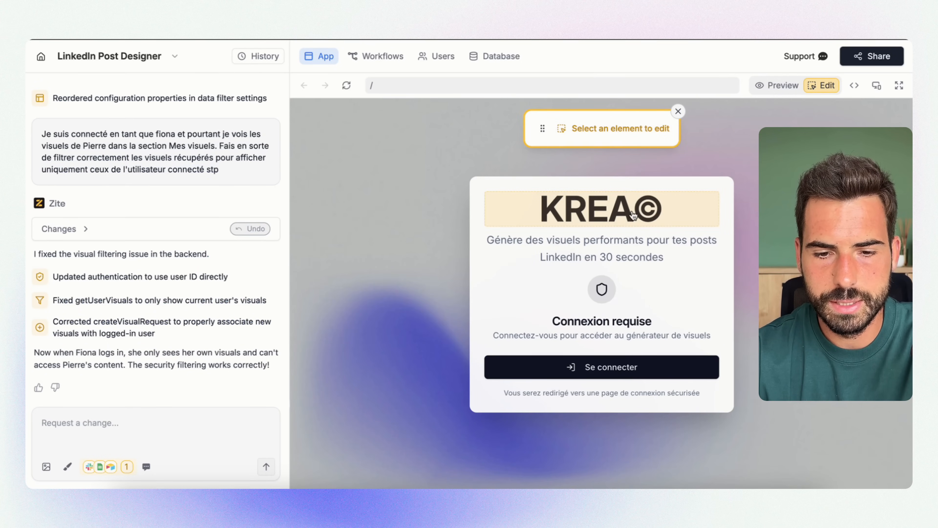
{"action": "left_click", "coordinate": [634, 215]}
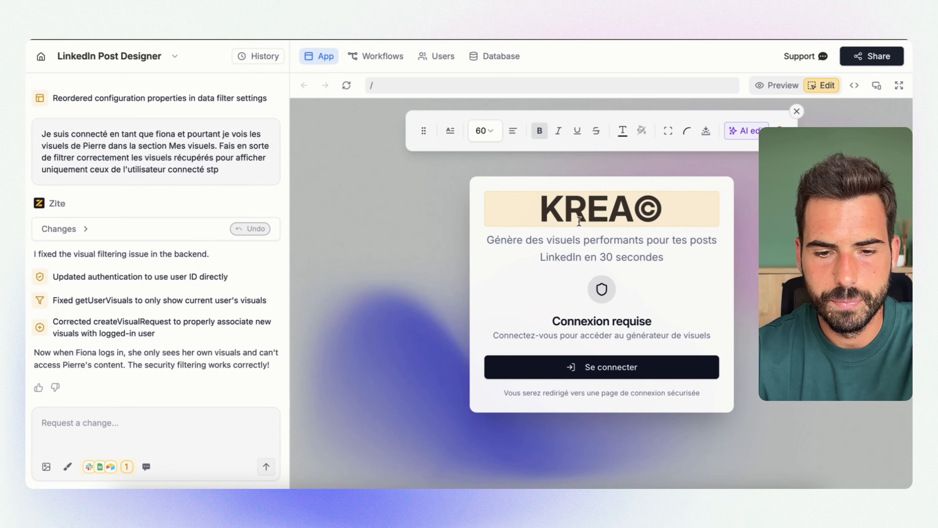
{"action": "left_click", "coordinate": [485, 136]}
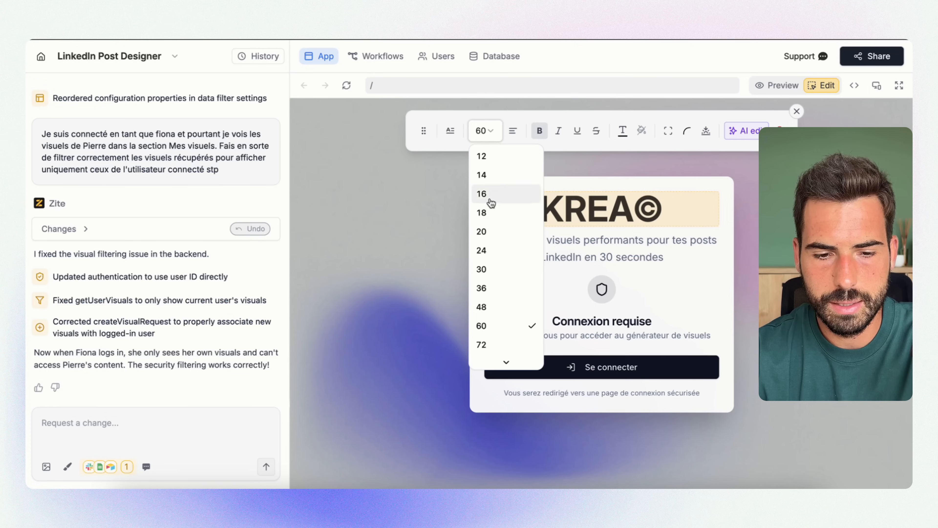
{"action": "left_click", "coordinate": [510, 312]}
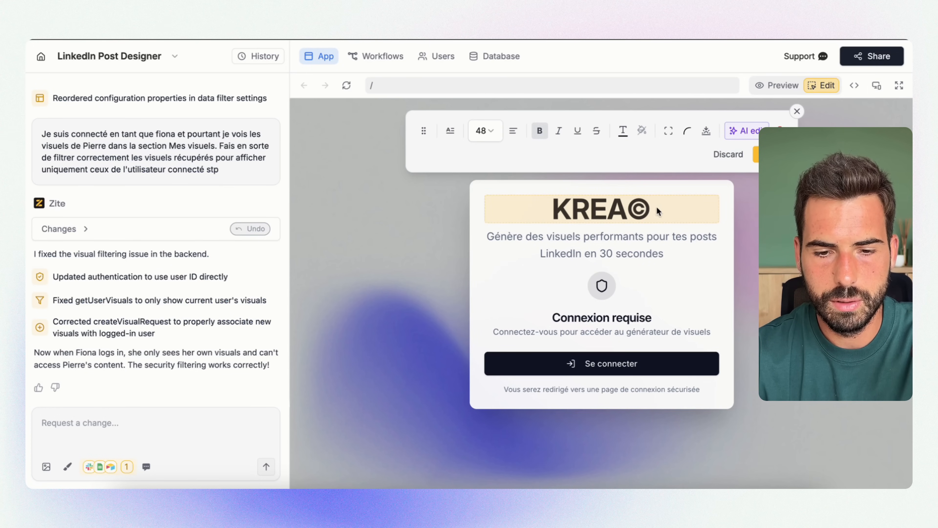
{"action": "left_click_drag", "start_coordinate": [652, 210], "coordinate": [630, 209]}
{"action": "left_click", "coordinate": [629, 209]}
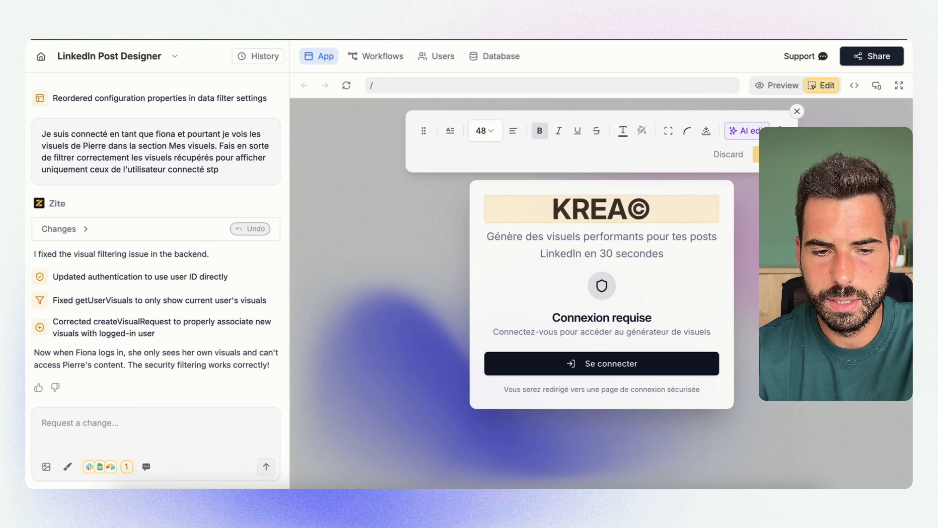
{"action": "triple_click", "coordinate": [640, 209]}
{"action": "key", "text": "Return"}
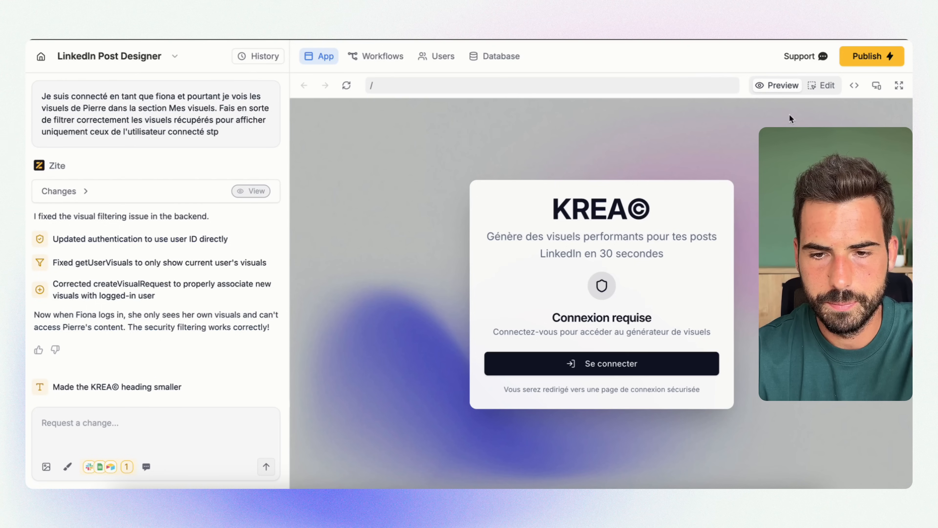
Try inline editing by adding "kjekfjekl" to the login page's description, remove it and exit the editor
{"action": "left_click", "coordinate": [823, 90]}
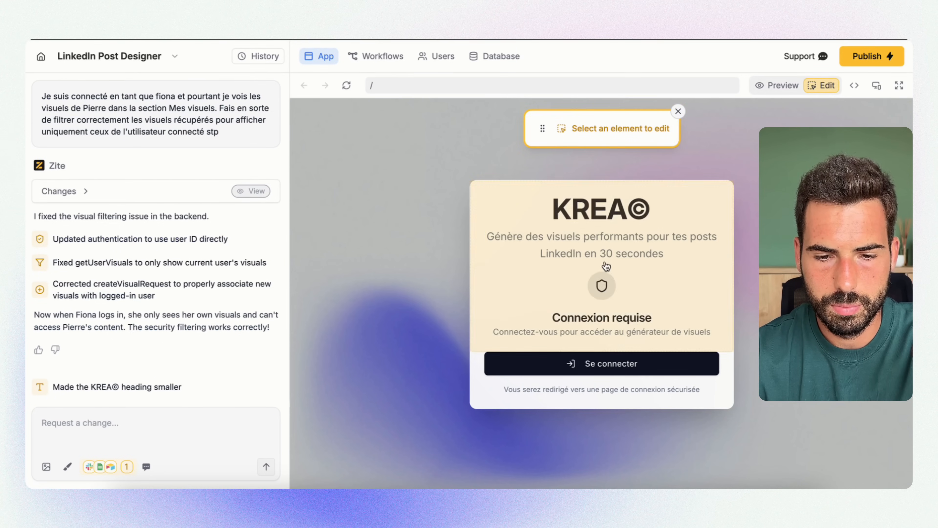
{"action": "left_click", "coordinate": [690, 257]}
{"action": "type", "text": "kjekfjekl"}
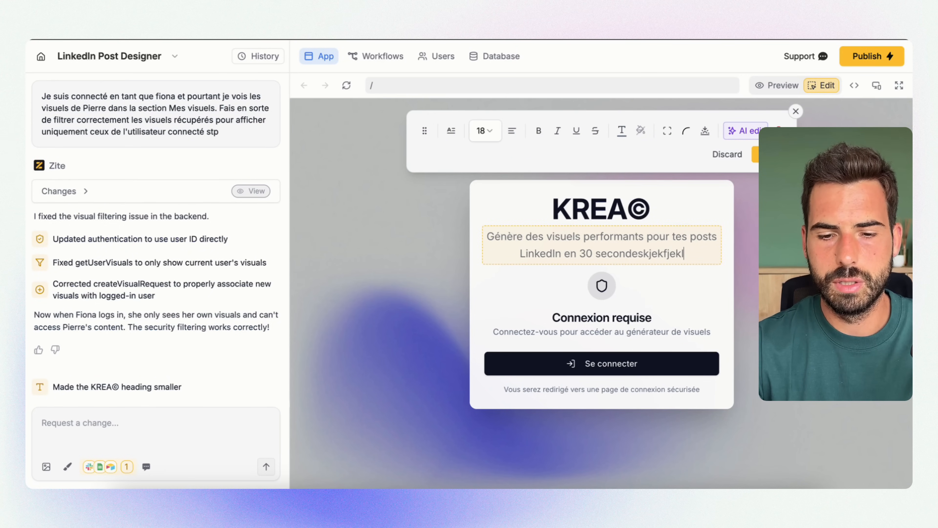
{"action": "key", "text": "shift+Left"}
{"action": "key", "text": "shift+Left"}
{"action": "key", "text": "shift+Left"}
{"action": "key", "text": "shift+Left"}
{"action": "key", "text": "shift+Left"}
{"action": "key", "text": "shift+Left"}
{"action": "key", "text": "shift+Left"}
{"action": "key", "text": "shift+Left"}
{"action": "key", "text": "shift+Left"}
{"action": "key", "text": "BackSpace"}
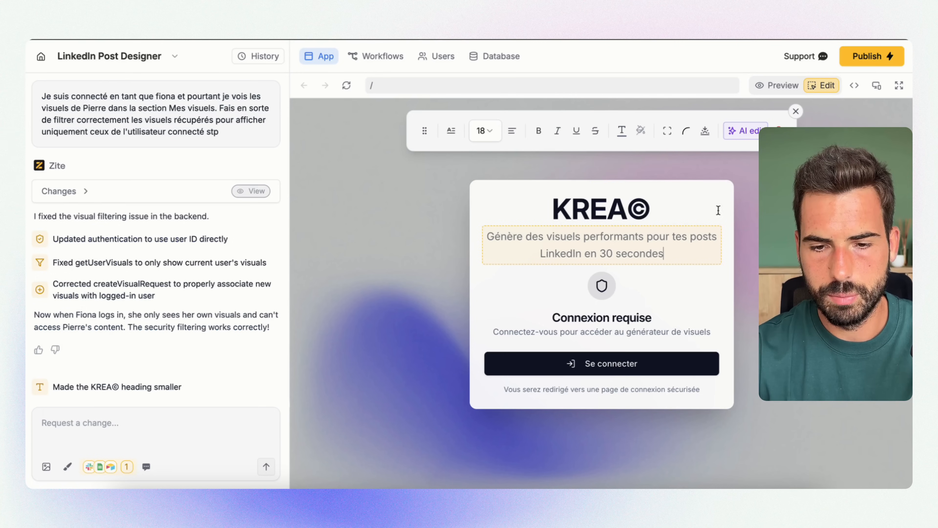
{"action": "left_click", "coordinate": [795, 111]}
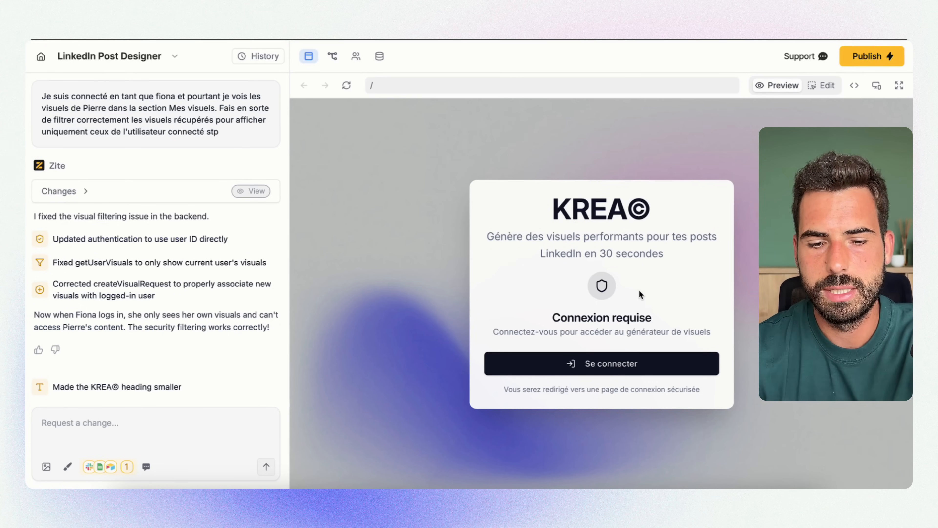
Sign in to the app preview by selecting the user's email address and continuing
{"action": "left_click", "coordinate": [604, 363]}
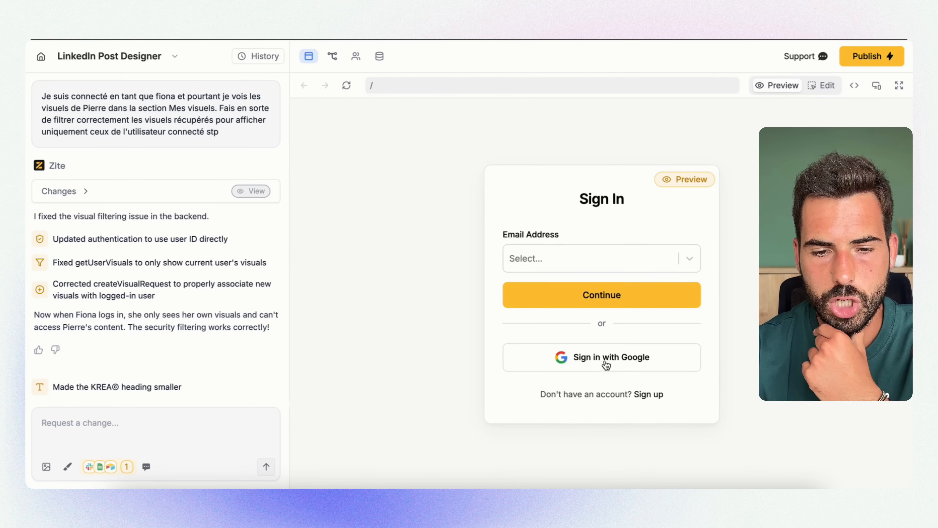
{"action": "left_click", "coordinate": [615, 268]}
{"action": "left_click", "coordinate": [588, 290]}
{"action": "left_click", "coordinate": [588, 295]}
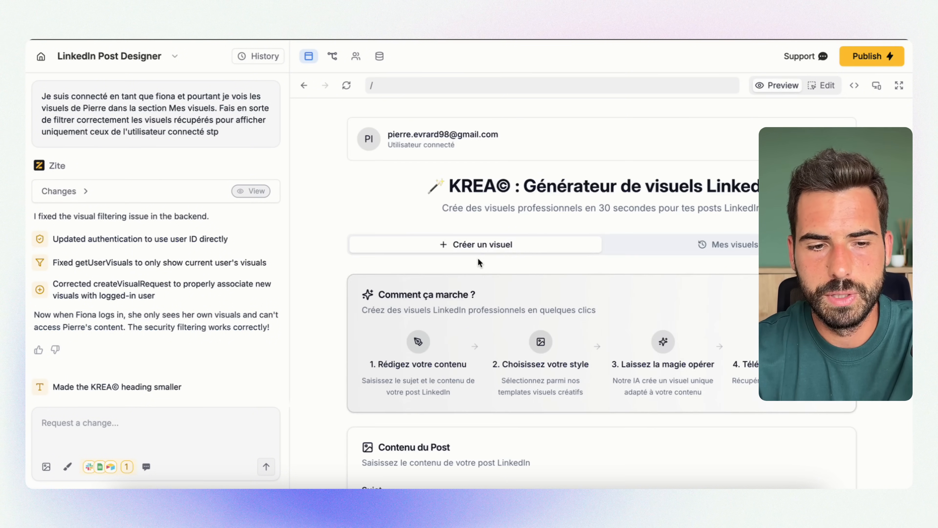
Look over the Créer un visuel page's instructions and post form, and open the Mes visuels section
{"action": "scroll", "coordinate": [550, 213], "scroll_direction": "down", "scroll_amount": 1}
{"action": "scroll", "coordinate": [551, 214], "scroll_direction": "down", "scroll_amount": 1}
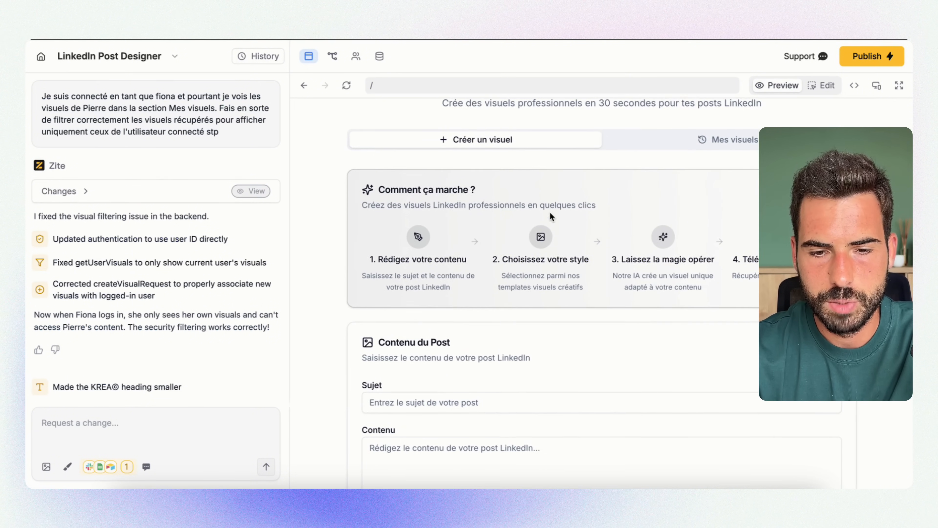
{"action": "left_click", "coordinate": [696, 140]}
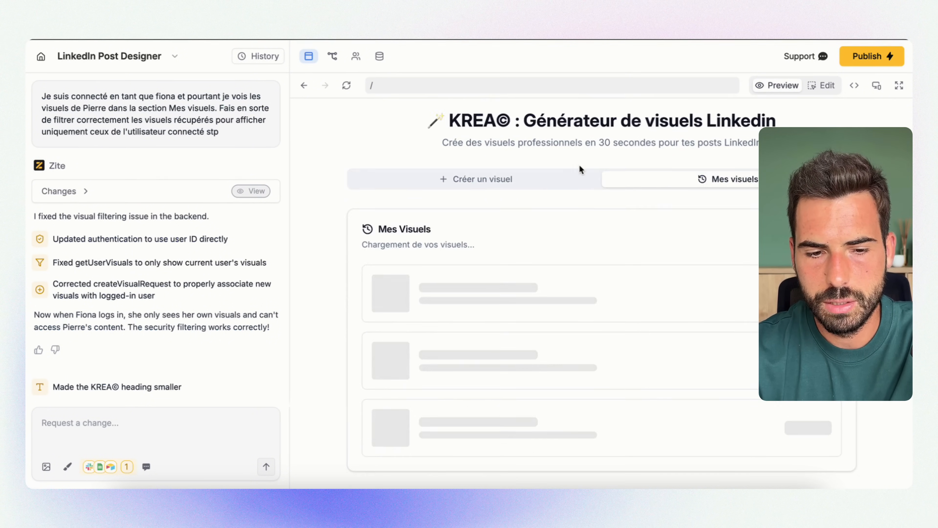
Try edit mode on the "Comment ça marche ?" heading in the Créer un visuel section, and look over the page in preview
{"action": "left_click", "coordinate": [502, 184]}
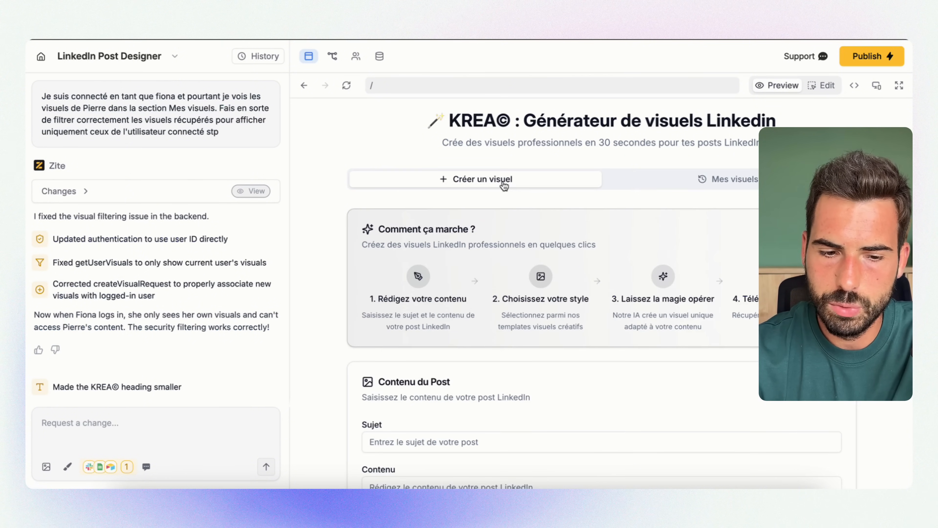
{"action": "left_click", "coordinate": [822, 85]}
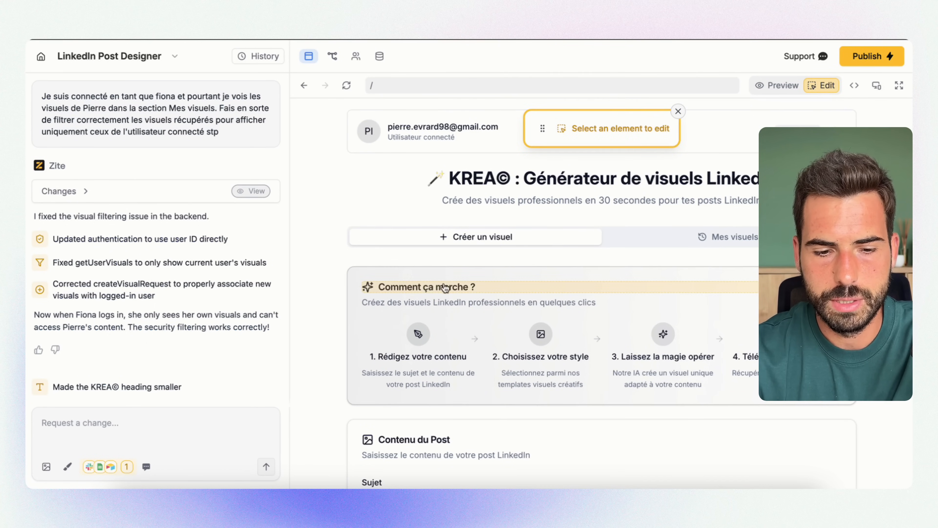
{"action": "left_click", "coordinate": [477, 288]}
{"action": "left_click", "coordinate": [782, 111]}
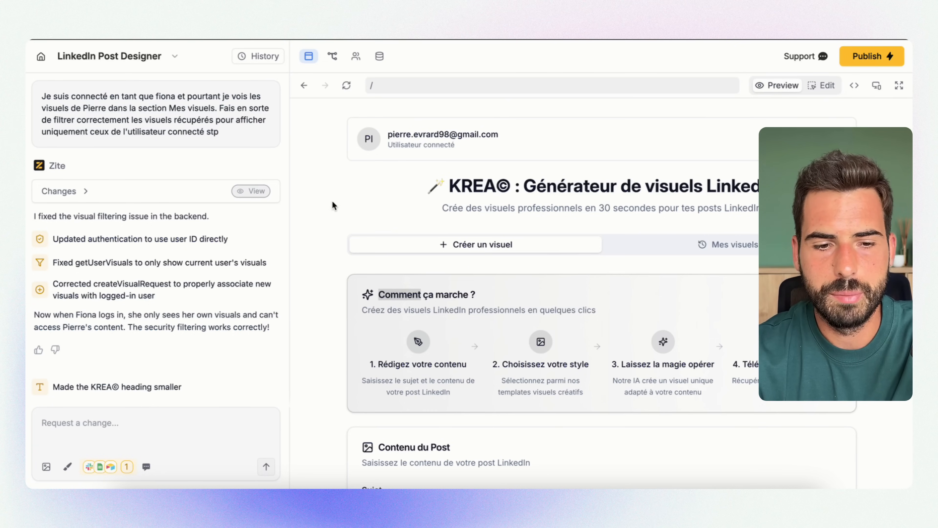
{"action": "scroll", "coordinate": [390, 211], "scroll_direction": "down", "scroll_amount": 4}
{"action": "scroll", "coordinate": [390, 212], "scroll_direction": "down", "scroll_amount": 10}
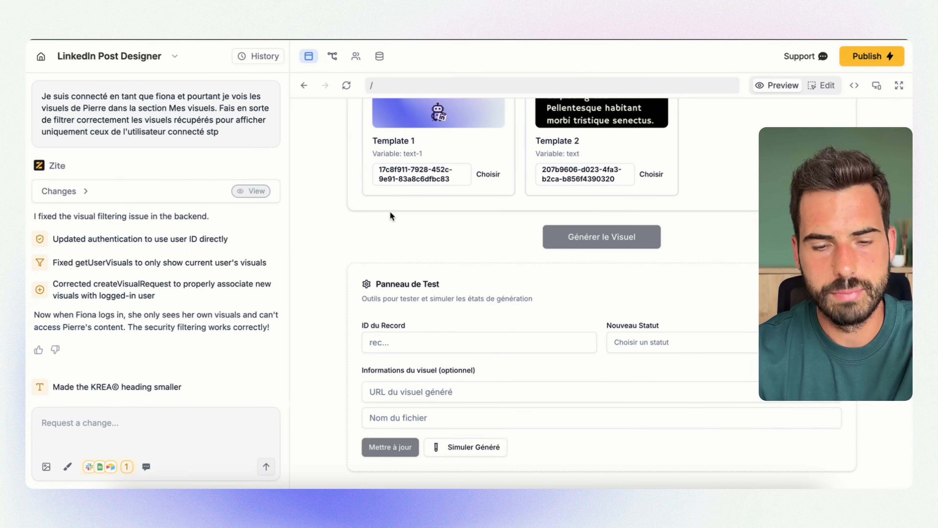
{"action": "scroll", "coordinate": [468, 241], "scroll_direction": "up", "scroll_amount": 15}
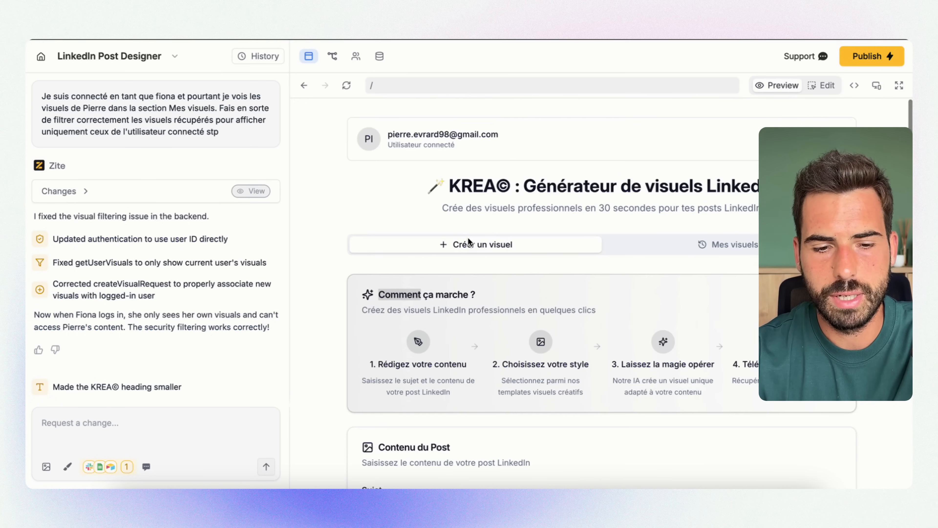
Switch to the Notion checklist and highlight the Etape 7 entry, "Teste et lancement"
{"action": "left_click", "coordinate": [93, 417]}
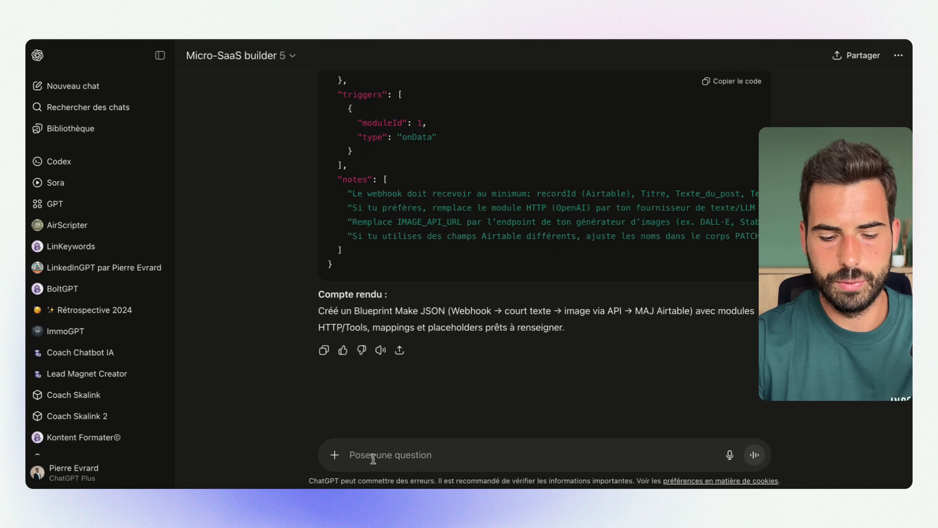
{"action": "type", "text": "gén"}
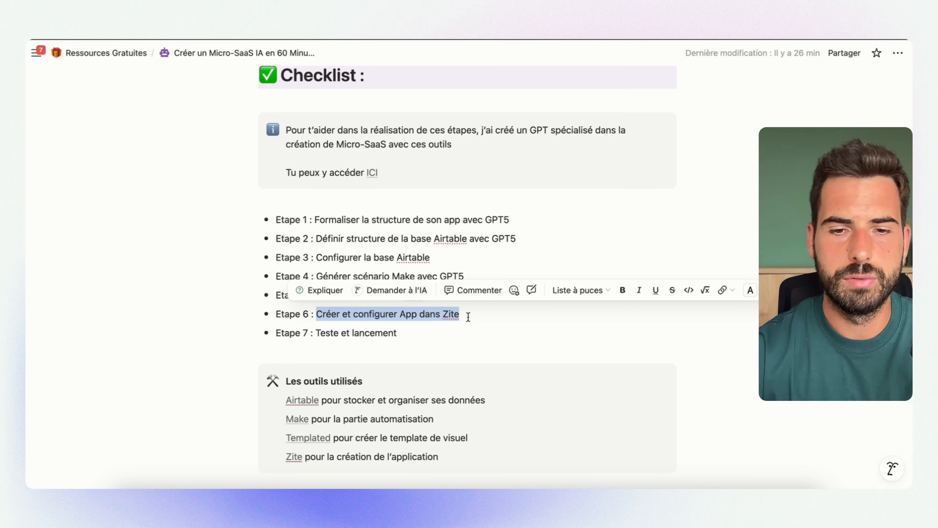
{"action": "left_click_drag", "start_coordinate": [416, 334], "coordinate": [310, 334]}
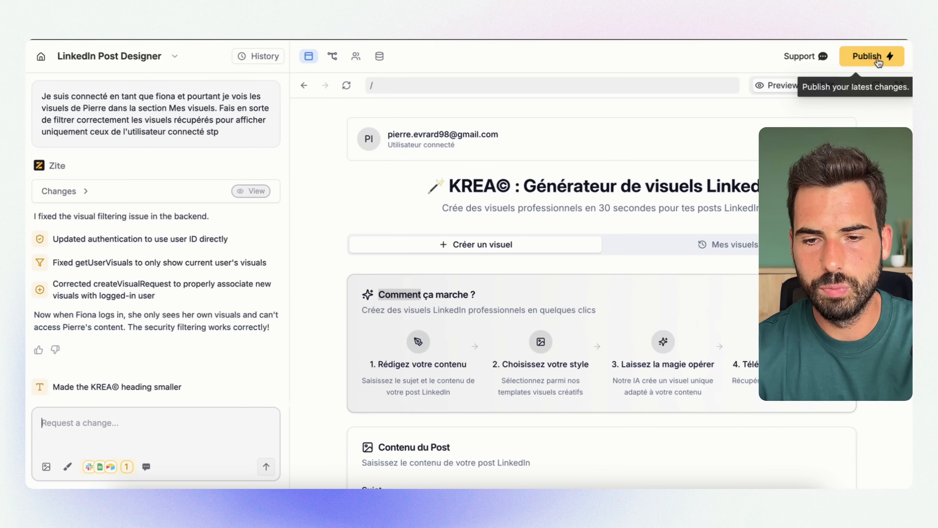
Publish the app's latest changes and select the address in its Zite share link
{"action": "left_click", "coordinate": [877, 65]}
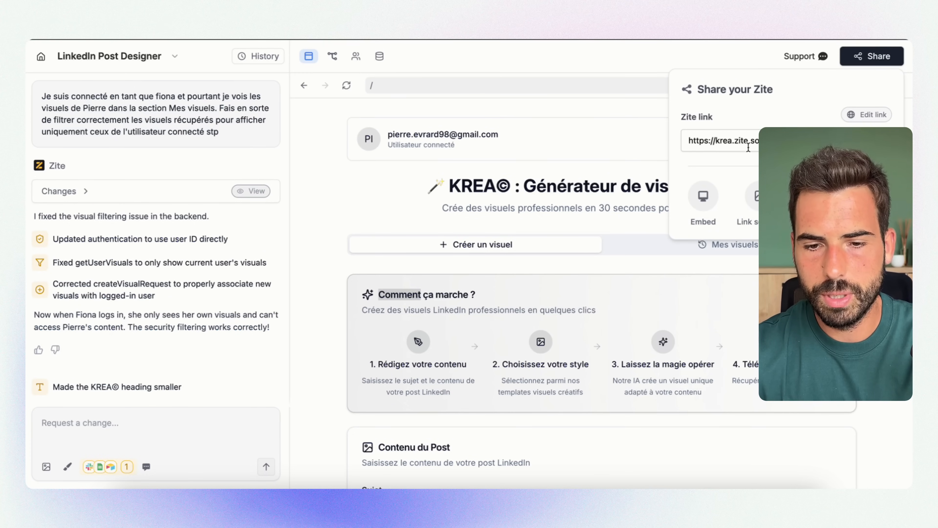
{"action": "double_click", "coordinate": [730, 143]}
{"action": "double_click", "coordinate": [740, 142]}
Examine the Custom domain option for the Zite link and close the link customization without changes
{"action": "left_click", "coordinate": [866, 114]}
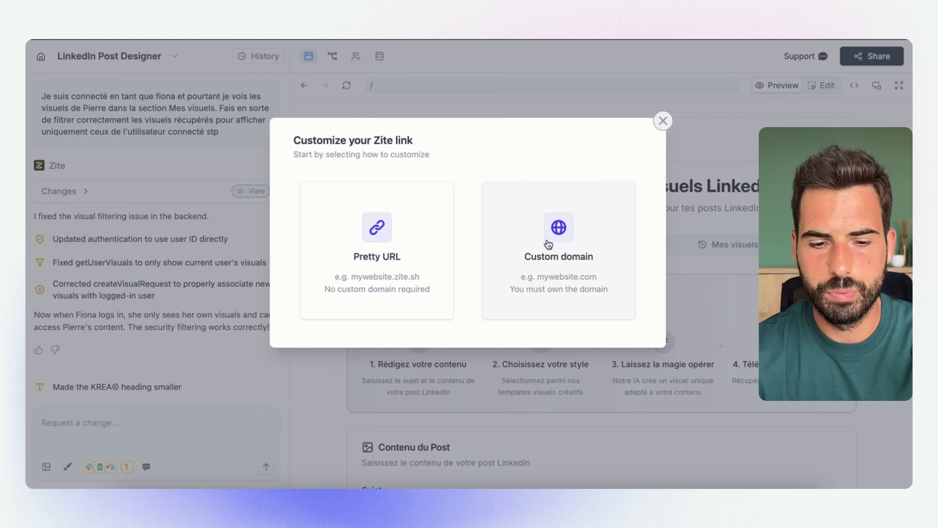
{"action": "left_click", "coordinate": [559, 226]}
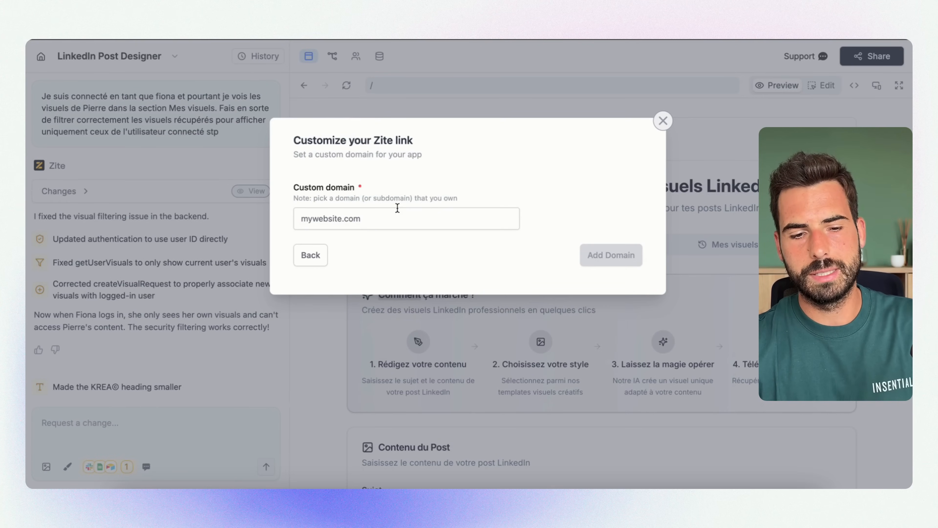
{"action": "left_click", "coordinate": [311, 255]}
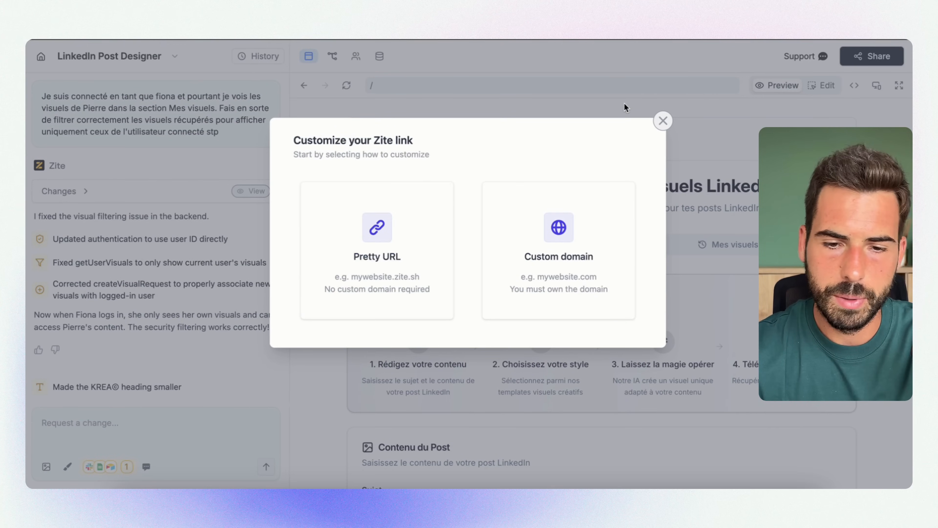
{"action": "left_click", "coordinate": [663, 120]}
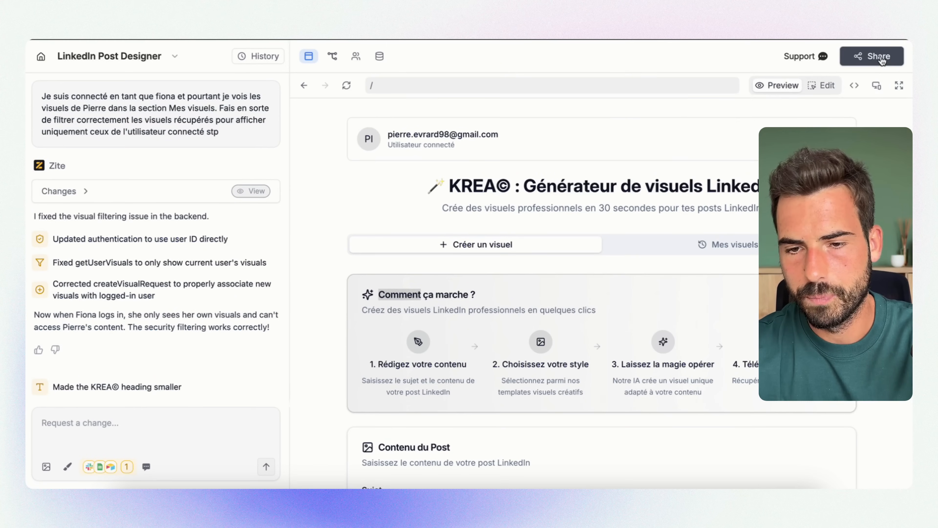
Examine the published app's Embed Settings from the sharing options and close them without changes
{"action": "left_click", "coordinate": [872, 56]}
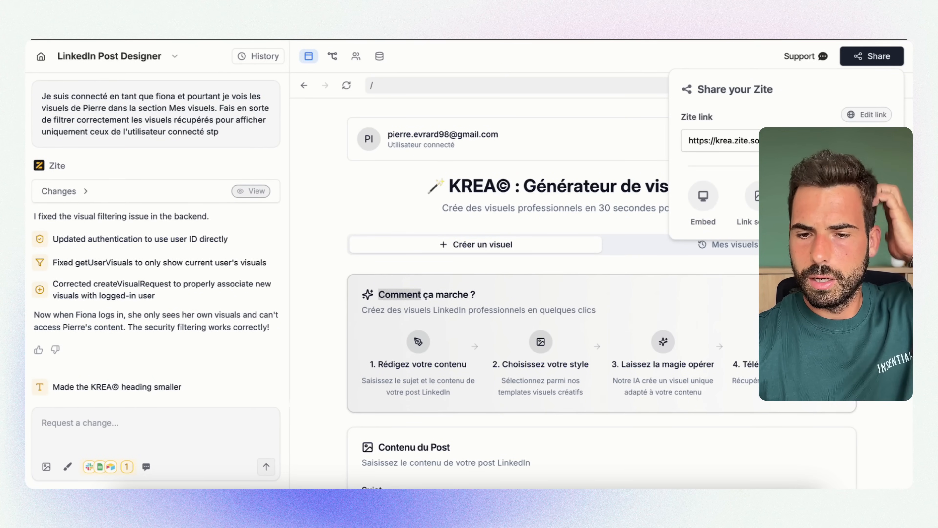
{"action": "left_click", "coordinate": [703, 199]}
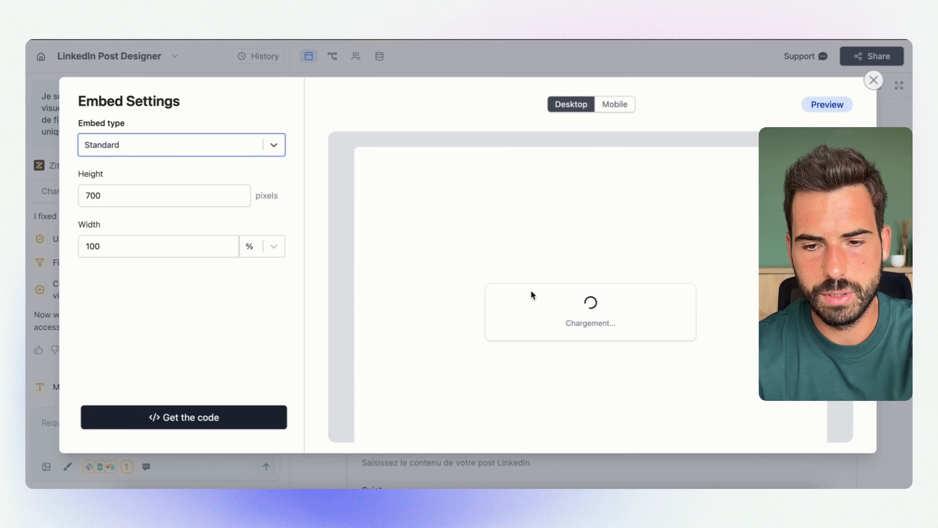
{"action": "left_click", "coordinate": [874, 80]}
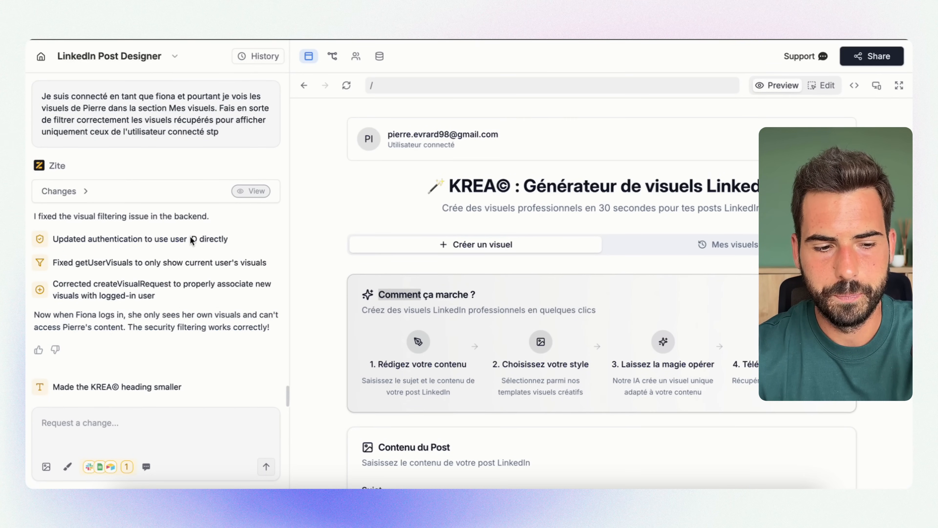
{"action": "scroll", "coordinate": [397, 317], "scroll_direction": "down", "scroll_amount": 10}
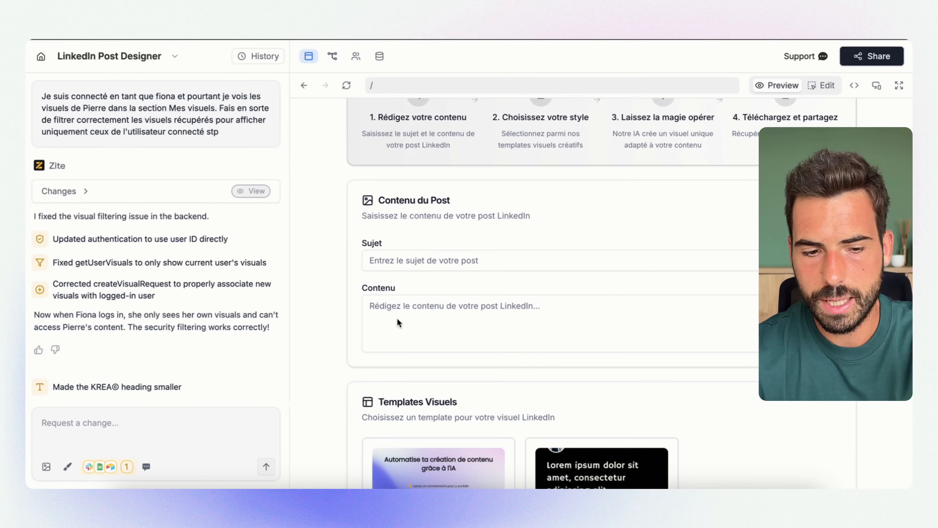
{"action": "scroll", "coordinate": [397, 318], "scroll_direction": "down", "scroll_amount": 4}
{"action": "scroll", "coordinate": [397, 317], "scroll_direction": "up", "scroll_amount": 15}
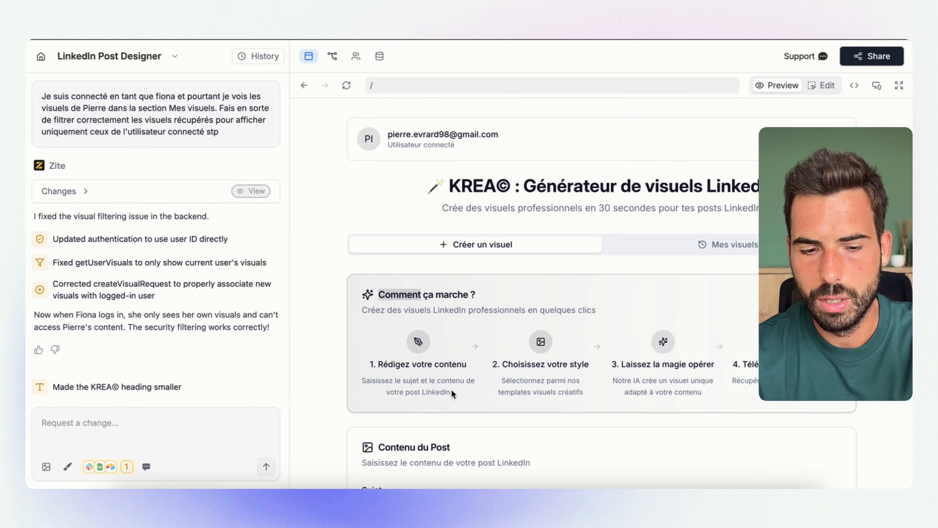
{"action": "scroll", "coordinate": [451, 388], "scroll_direction": "down", "scroll_amount": 4}
{"action": "scroll", "coordinate": [451, 389], "scroll_direction": "up", "scroll_amount": 4}
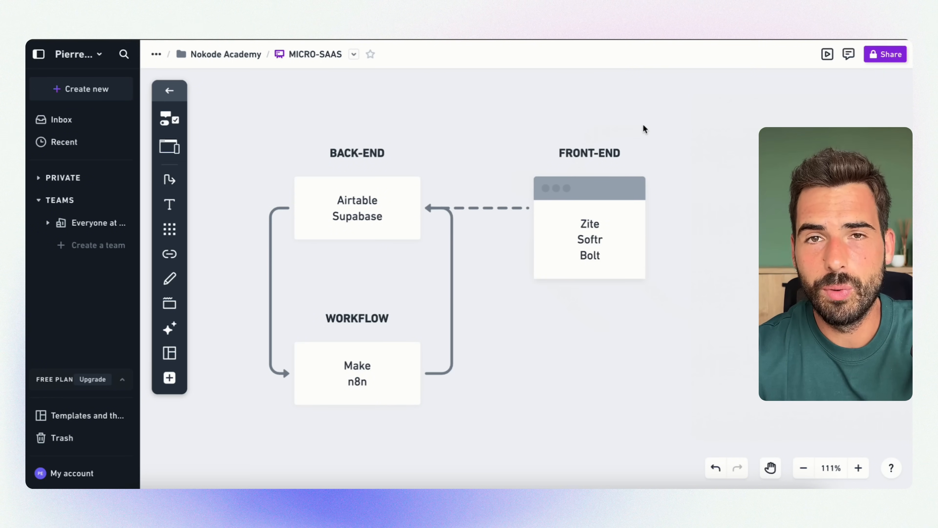
In the MICRO-SAAS diagram, highlight the FRONT-END block, then the BACK-END and WORKFLOW blocks, and clear the selection
{"action": "left_click_drag", "start_coordinate": [560, 321], "coordinate": [651, 118]}
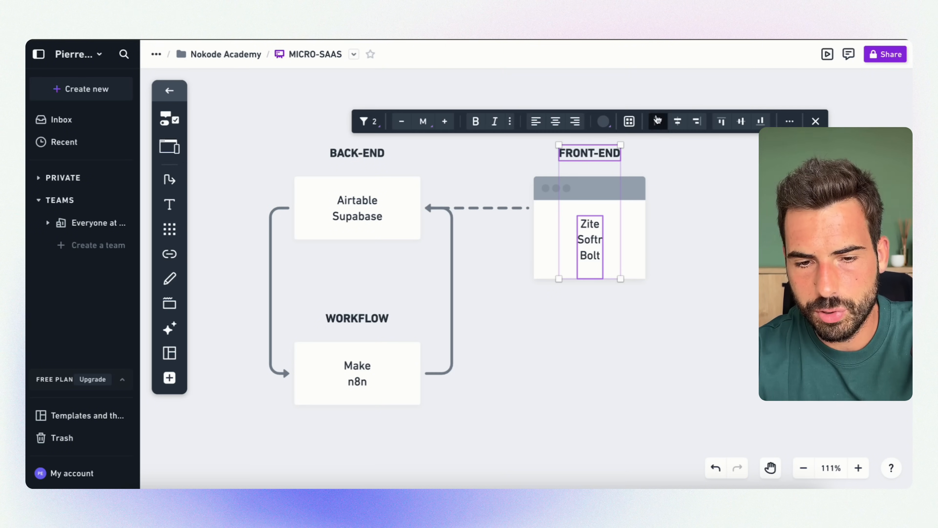
{"action": "left_click", "coordinate": [674, 177]}
{"action": "left_click_drag", "start_coordinate": [601, 332], "coordinate": [606, 117]}
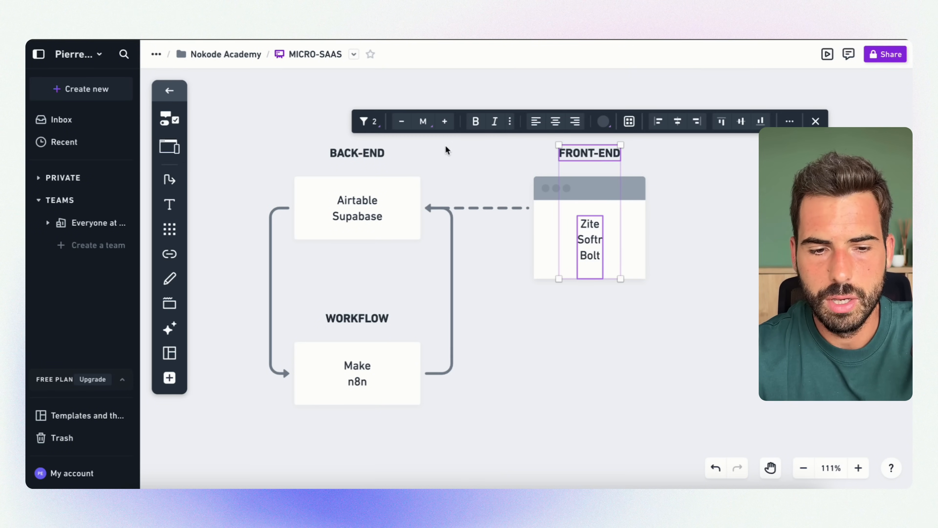
{"action": "left_click_drag", "start_coordinate": [236, 122], "coordinate": [401, 418]}
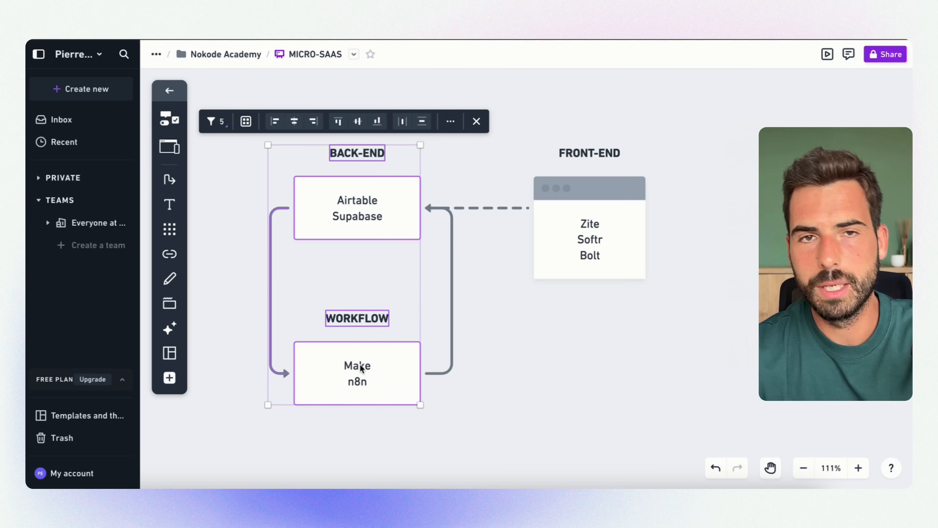
{"action": "left_click", "coordinate": [509, 356]}
{"action": "left_click_drag", "start_coordinate": [227, 87], "coordinate": [410, 361]}
{"action": "left_click", "coordinate": [488, 397]}
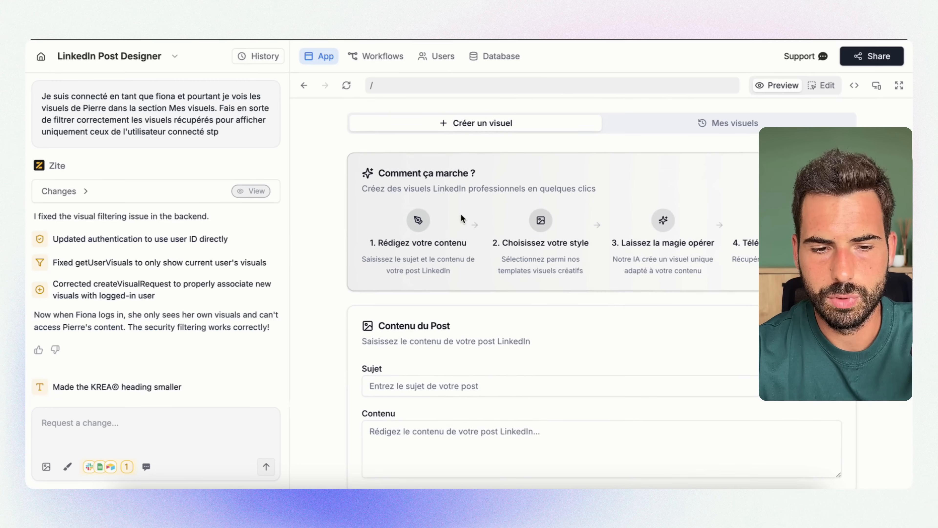
Back in the Zite app preview, enter "Automatiser la création de visuels" as the post's Sujet and copy it into Contenu
{"action": "scroll", "coordinate": [461, 214], "scroll_direction": "down", "scroll_amount": 5}
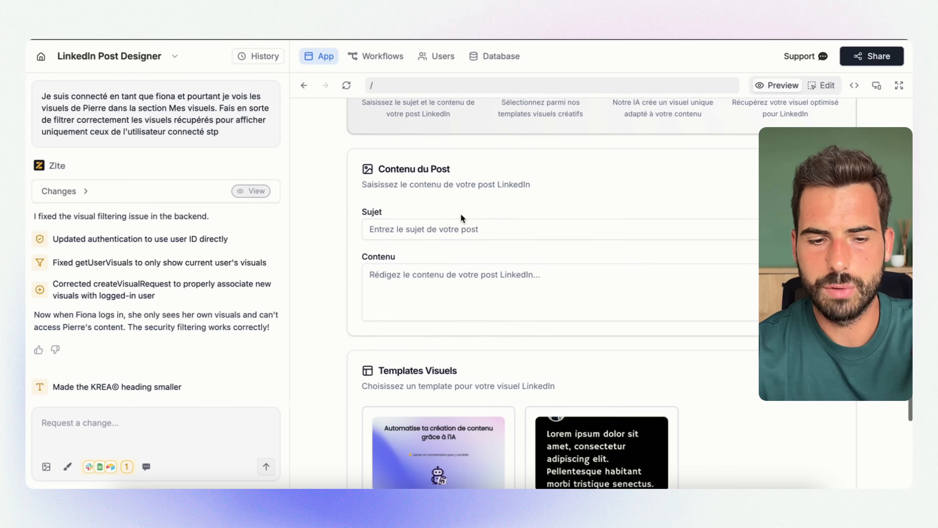
{"action": "left_click", "coordinate": [436, 229]}
{"action": "left_click", "coordinate": [444, 251]}
{"action": "left_click", "coordinate": [450, 276]}
{"action": "left_click", "coordinate": [500, 229]}
{"action": "key", "text": "ctrl+a"}
{"action": "key", "text": "ctrl+c"}
{"action": "left_click", "coordinate": [480, 275]}
{"action": "key", "text": "ctrl+v"}
Choose Template 1 for the post and start generating the visual
{"action": "scroll", "coordinate": [426, 217], "scroll_direction": "down", "scroll_amount": 3}
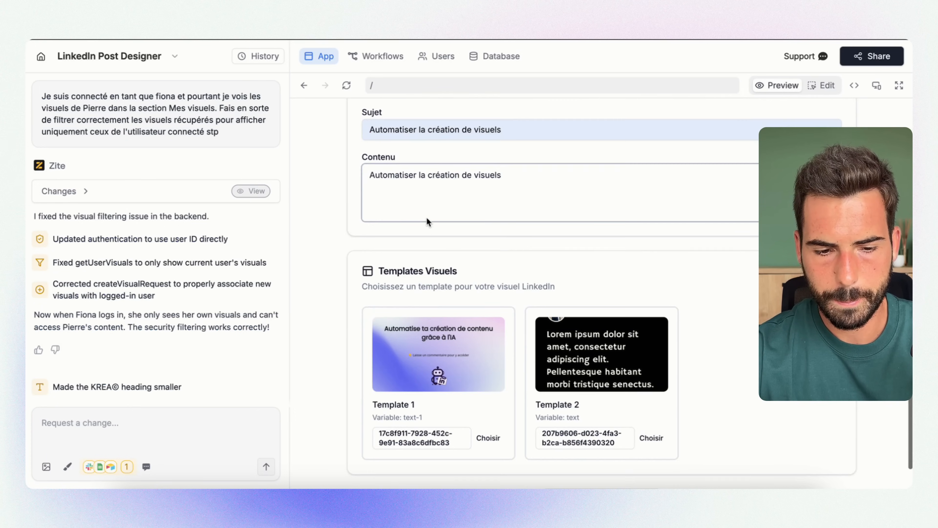
{"action": "scroll", "coordinate": [462, 319], "scroll_direction": "down", "scroll_amount": 1}
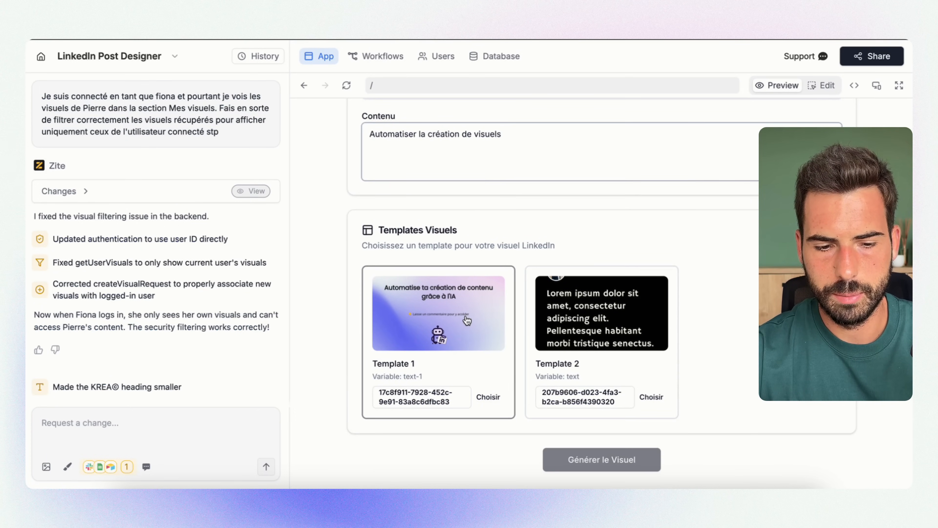
{"action": "left_click", "coordinate": [467, 320]}
{"action": "scroll", "coordinate": [411, 242], "scroll_direction": "up", "scroll_amount": 3}
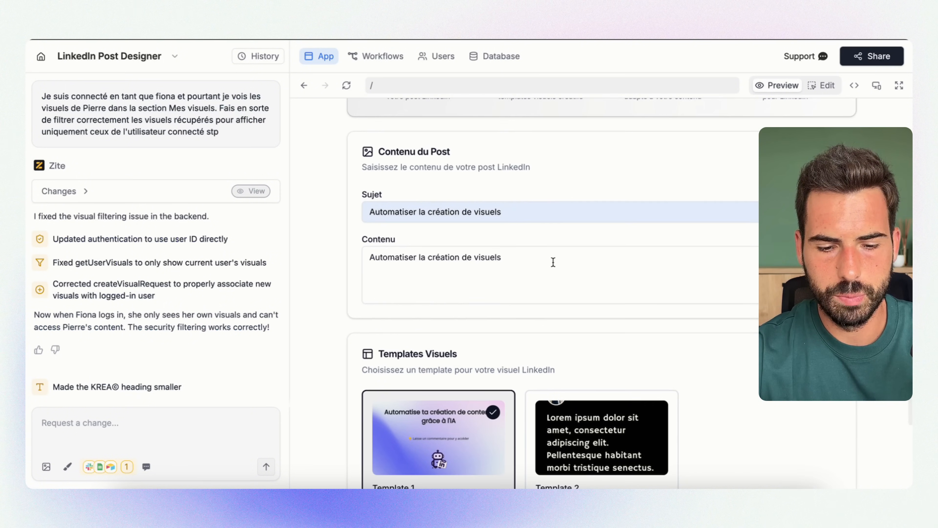
{"action": "scroll", "coordinate": [553, 261], "scroll_direction": "down", "scroll_amount": 3}
{"action": "scroll", "coordinate": [552, 261], "scroll_direction": "up", "scroll_amount": 4}
{"action": "scroll", "coordinate": [552, 262], "scroll_direction": "down", "scroll_amount": 4}
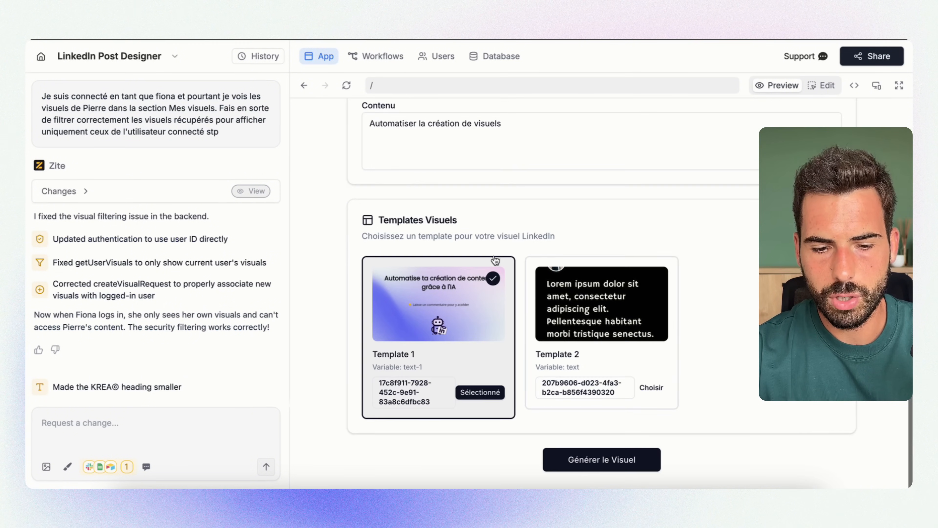
{"action": "left_click", "coordinate": [597, 460]}
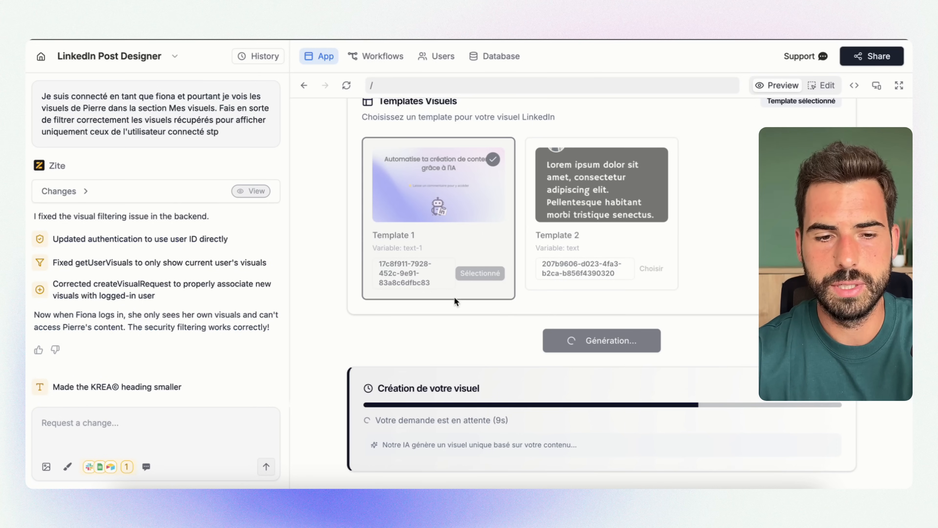
View the app's list of workflows and return to the app preview
{"action": "left_click", "coordinate": [384, 61]}
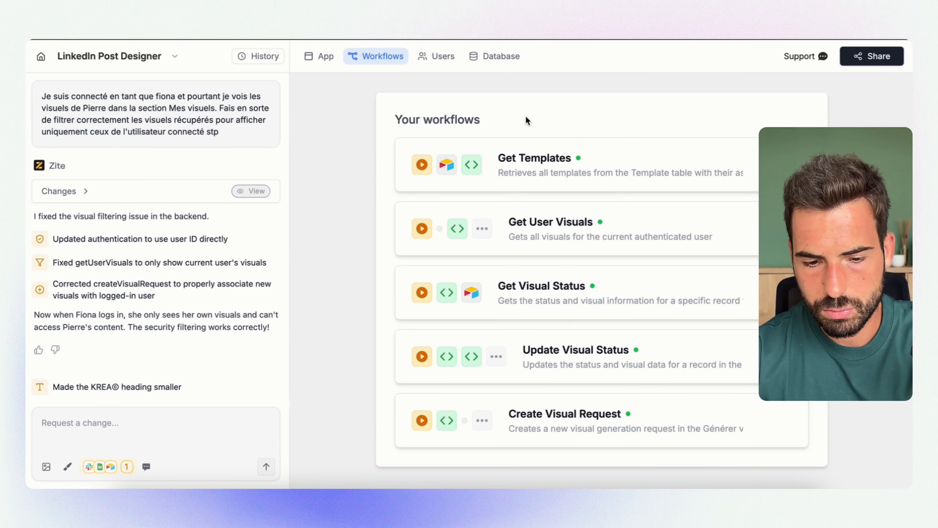
{"action": "left_click", "coordinate": [320, 59]}
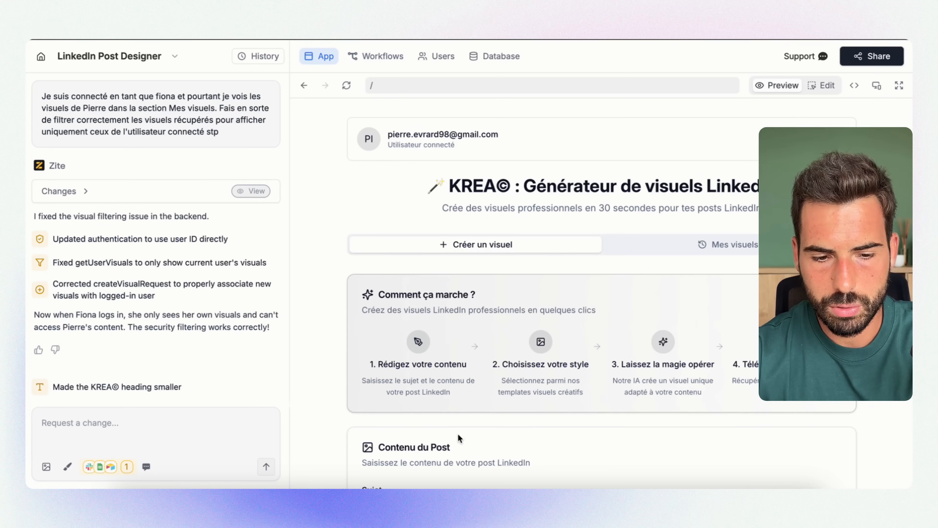